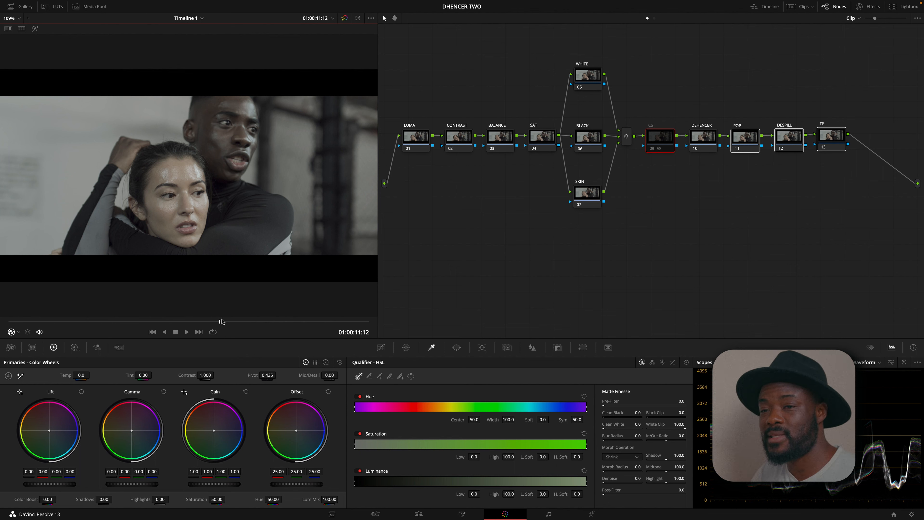
Examine the clip at several frames and the LUMA, CONTRAST, BALANCE, SAT, WHITE, BLACK and SKIN nodes in the node tree
click(25, 322)
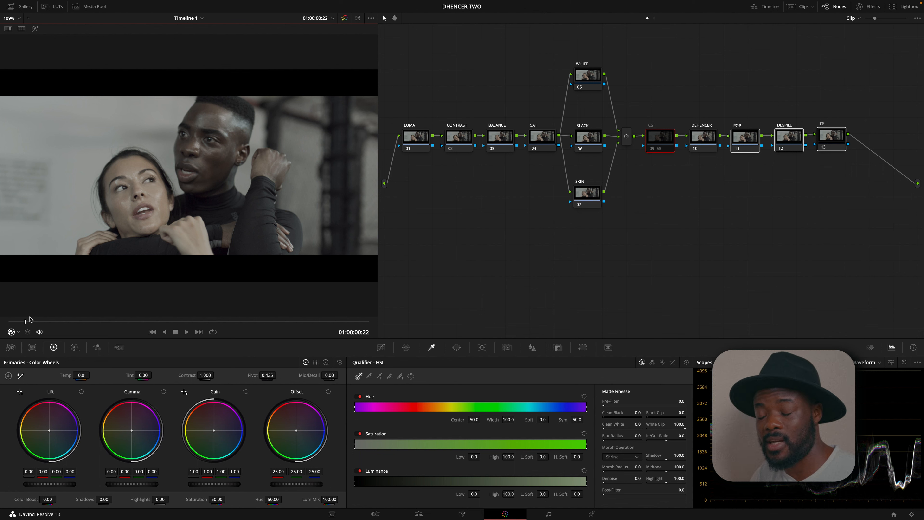
drag(30, 319, 138, 320)
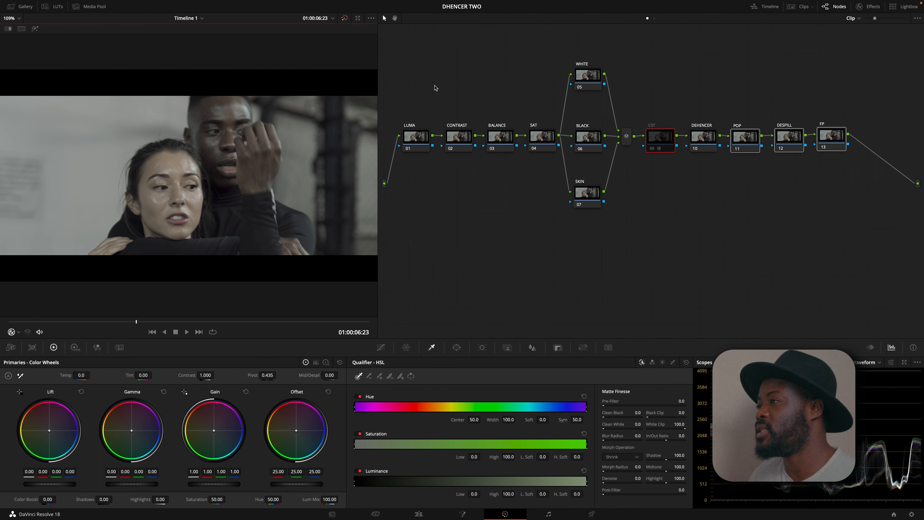
drag(396, 66, 852, 220)
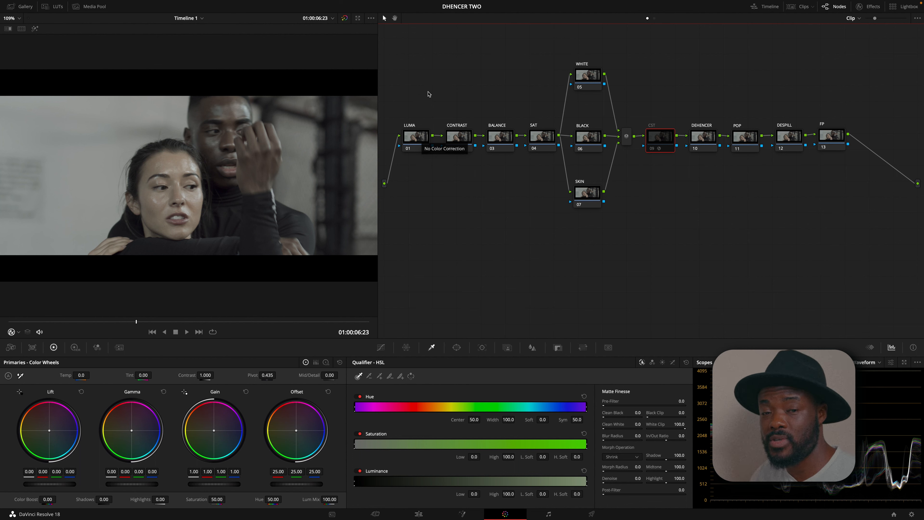
click(420, 138)
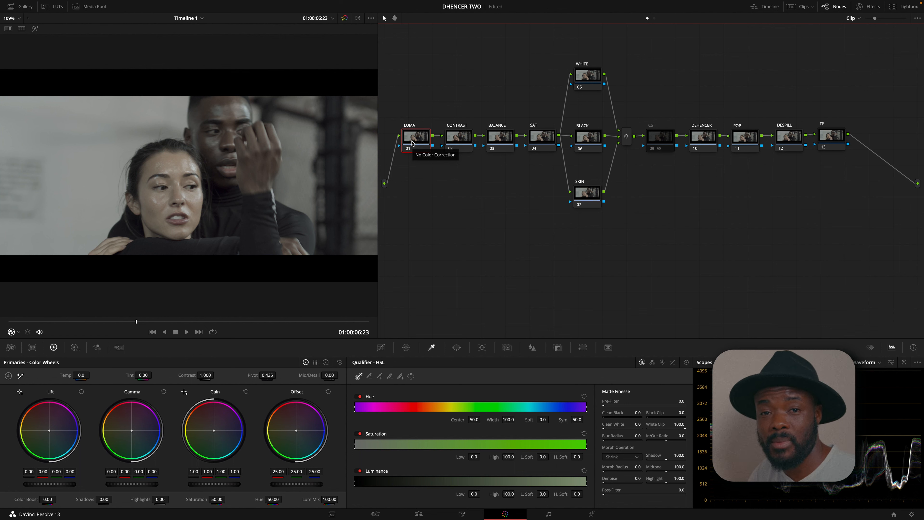
click(454, 147)
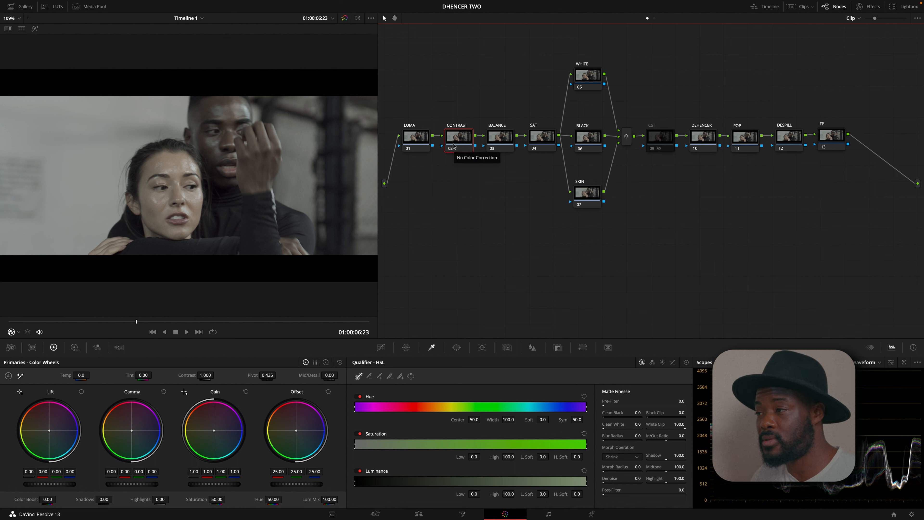
click(503, 142)
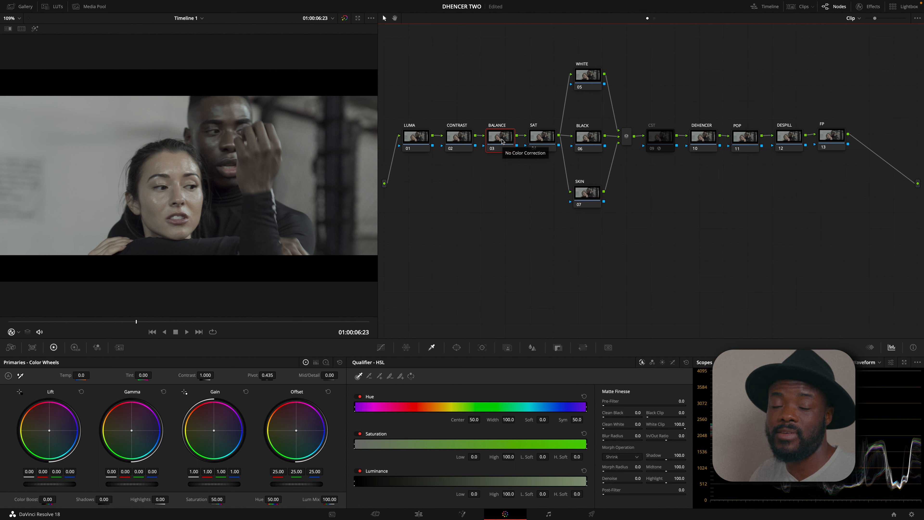
click(544, 136)
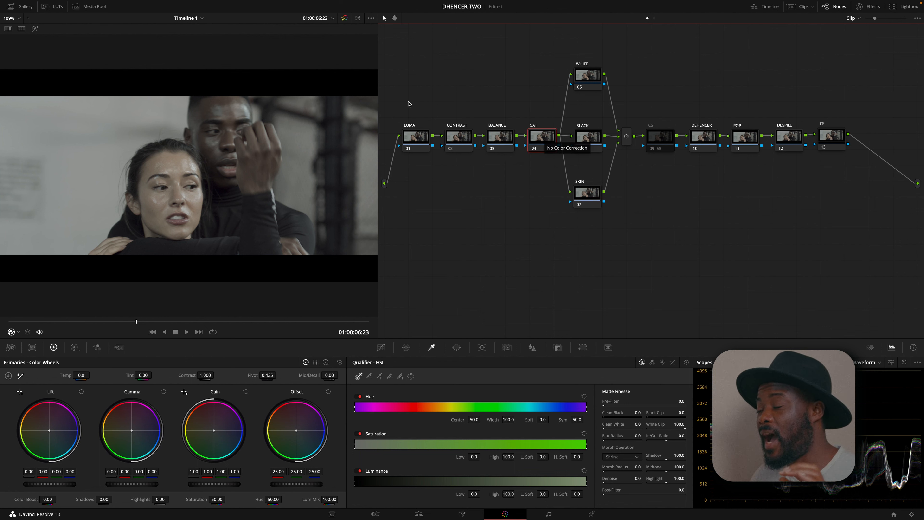
drag(409, 102, 547, 148)
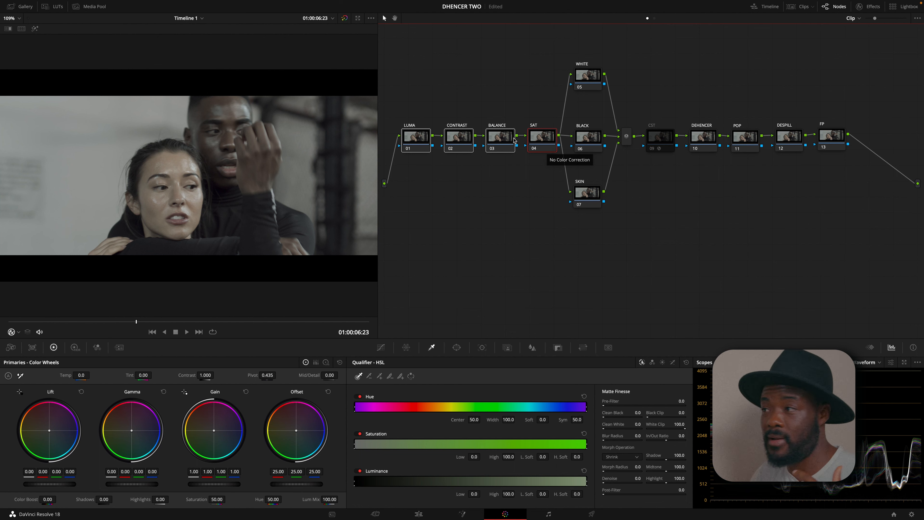
click(464, 142)
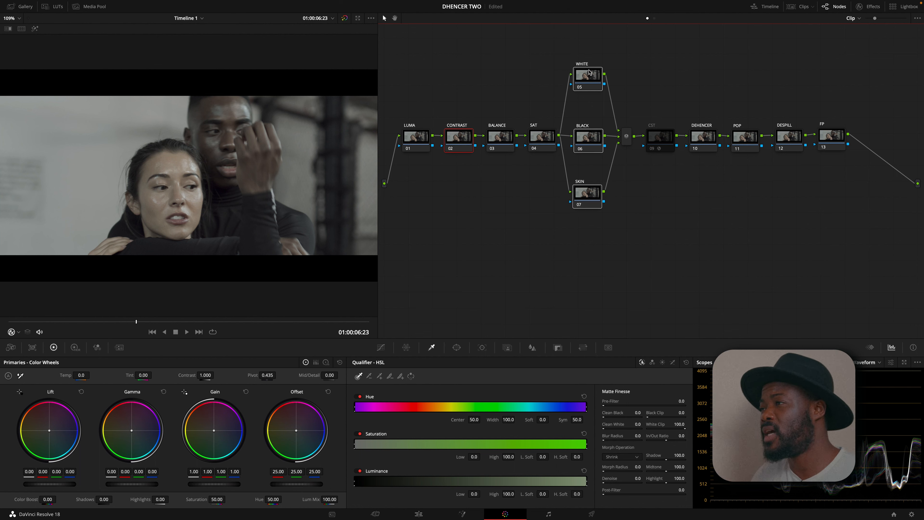
click(586, 86)
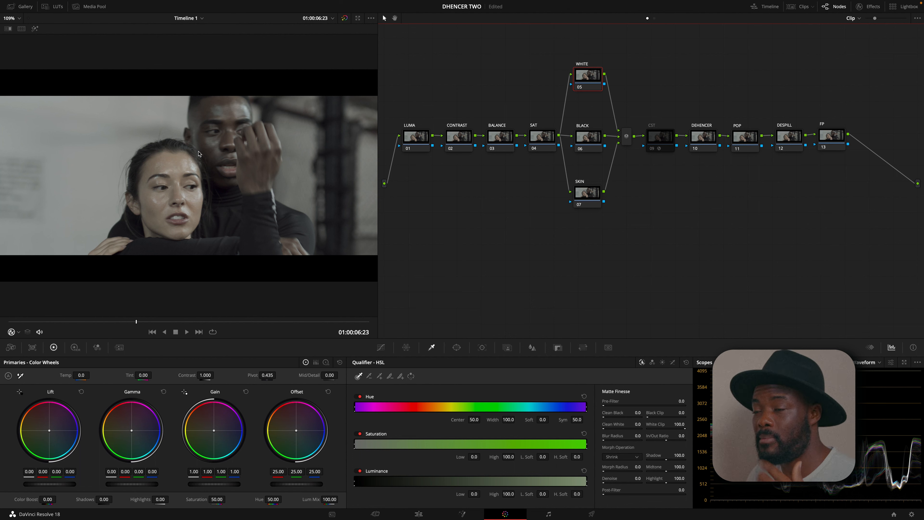
click(576, 141)
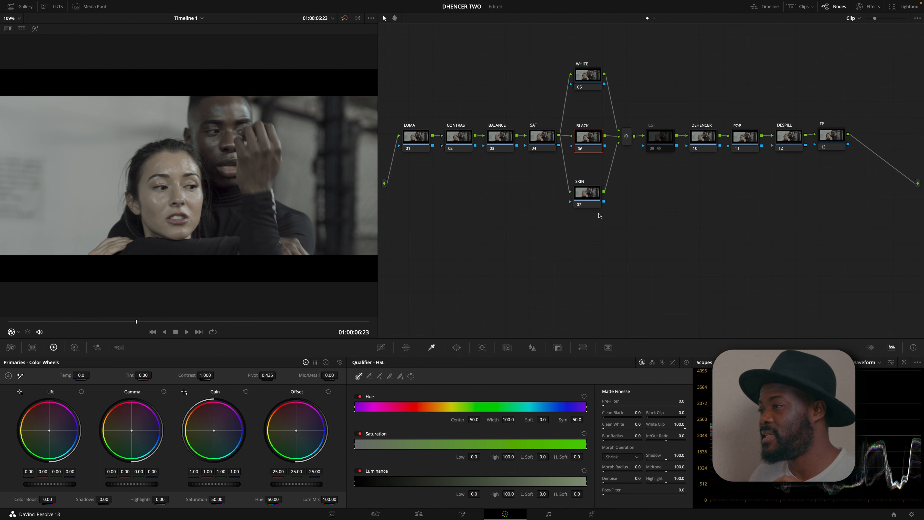
click(587, 193)
Save the project, then show the CST node's Color Space Transform settings and enable the node, checking another frame
click(668, 141)
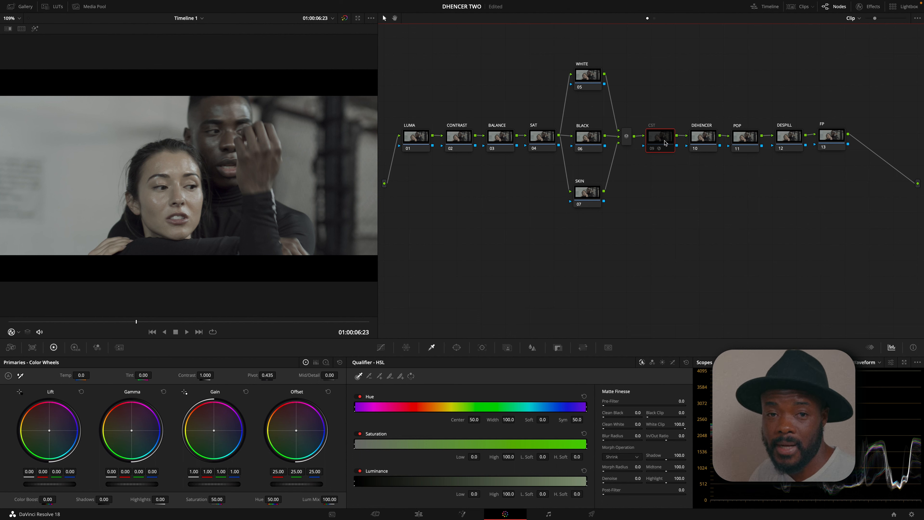
key(ctrl+s)
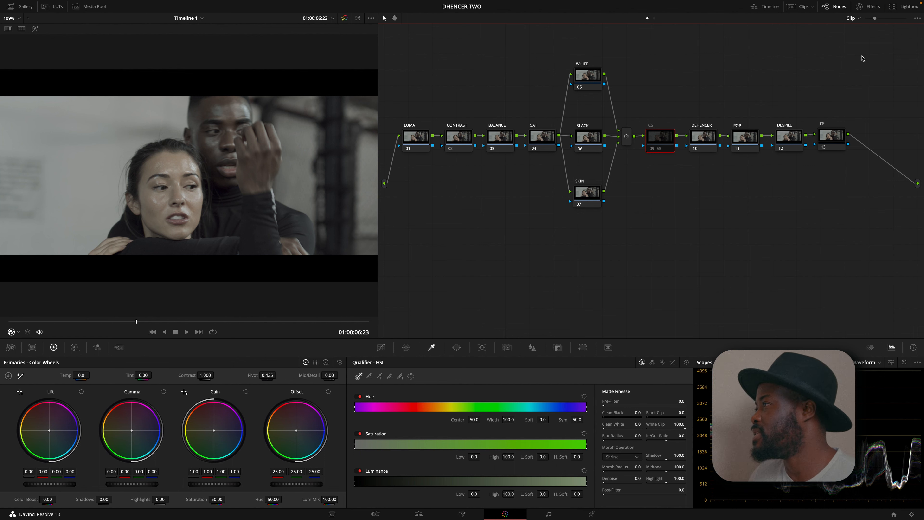
click(875, 8)
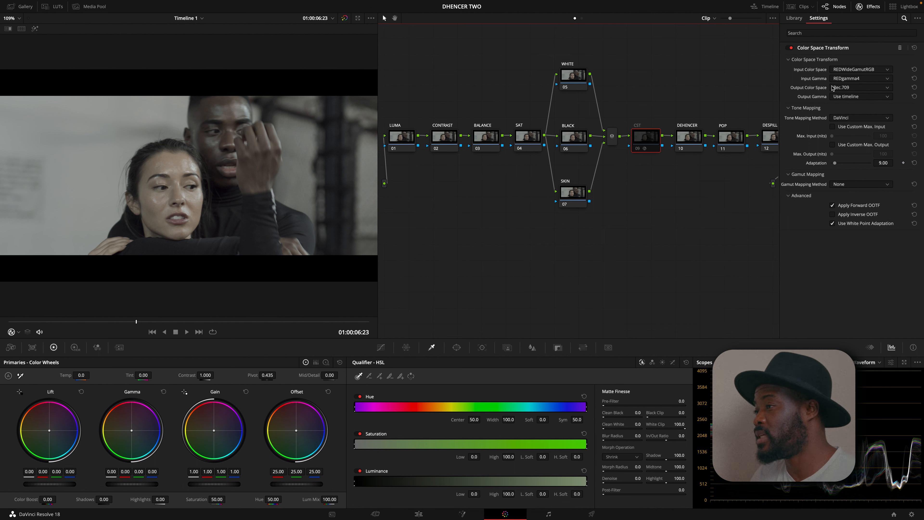
click(637, 148)
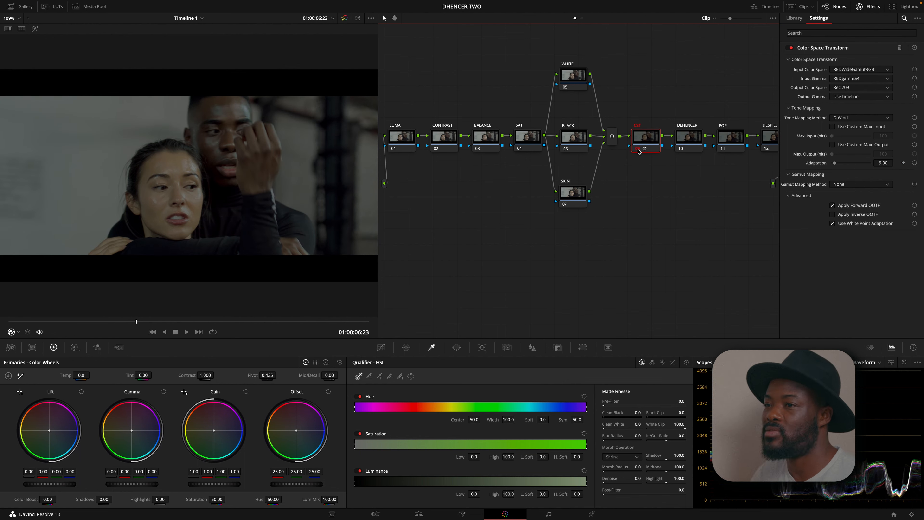
drag(136, 323, 174, 322)
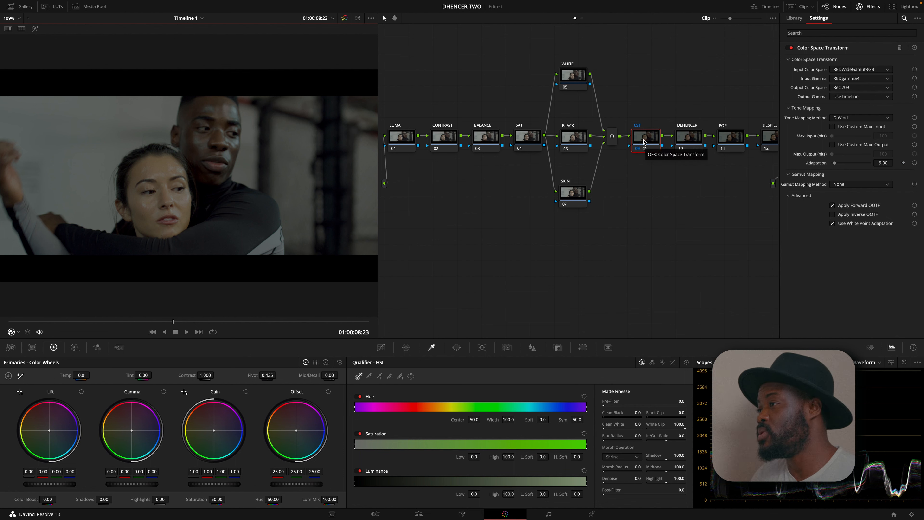
Set the Color Space Transform's output gamma to Cineon Film Log and check the look on another frame
click(881, 96)
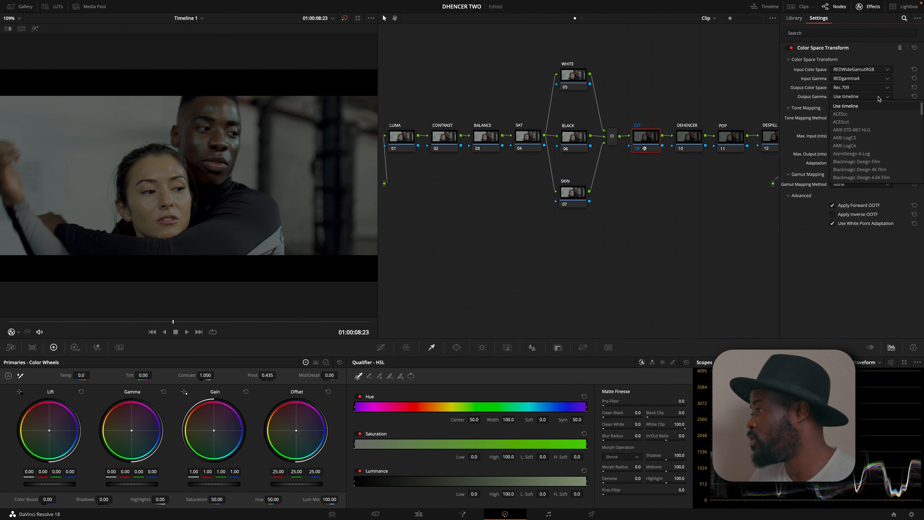
drag(921, 110, 919, 132)
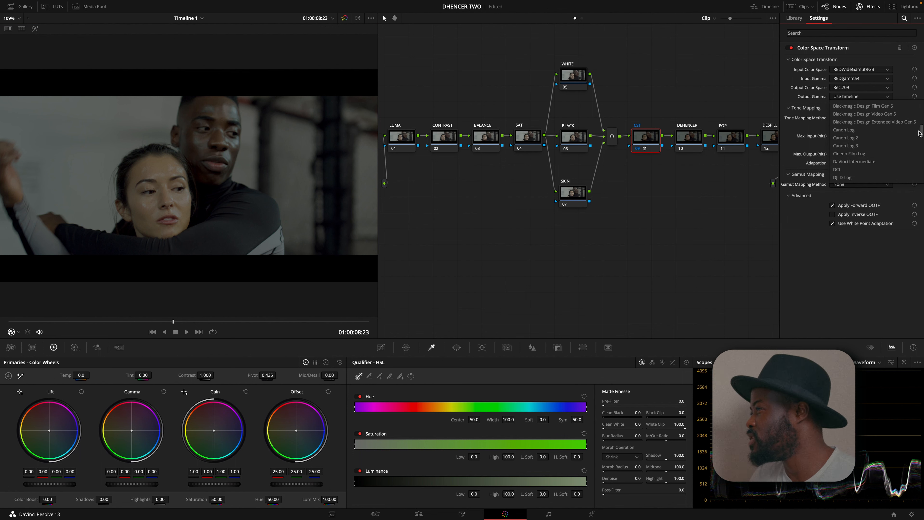
click(849, 153)
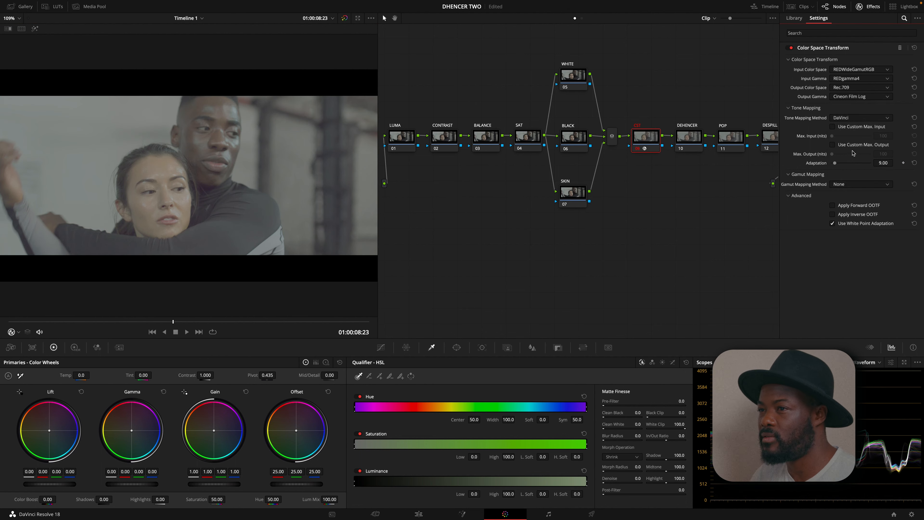
drag(173, 321, 249, 321)
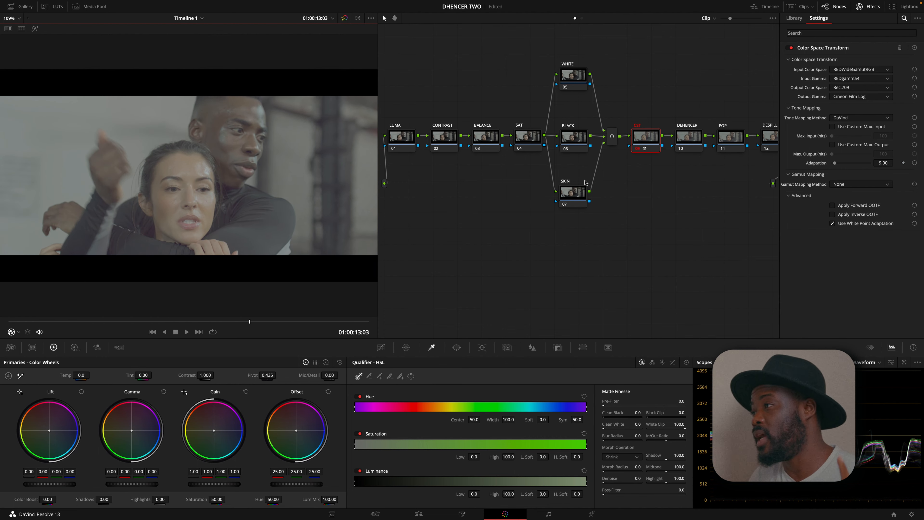
Find the Dehancer Pro 6.2.0 effect, apply it to the DEHENCER node and check the look across the clip
click(686, 141)
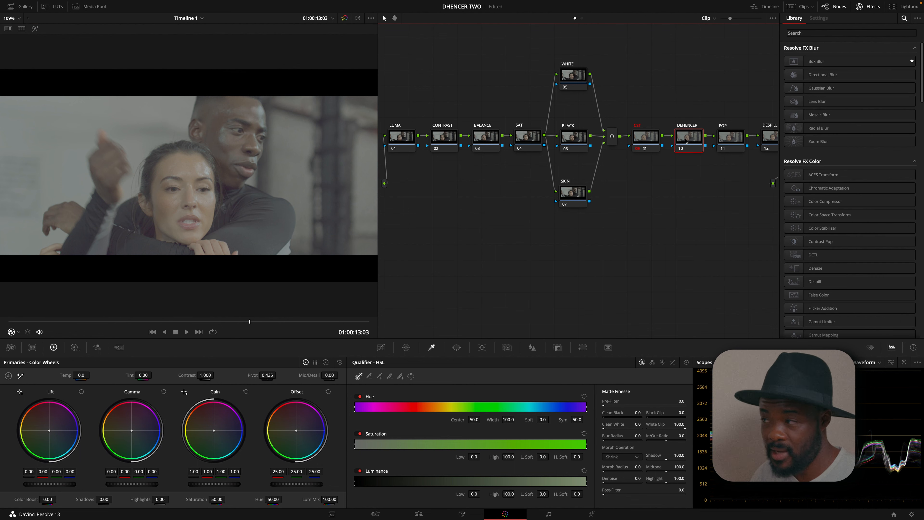
click(843, 33)
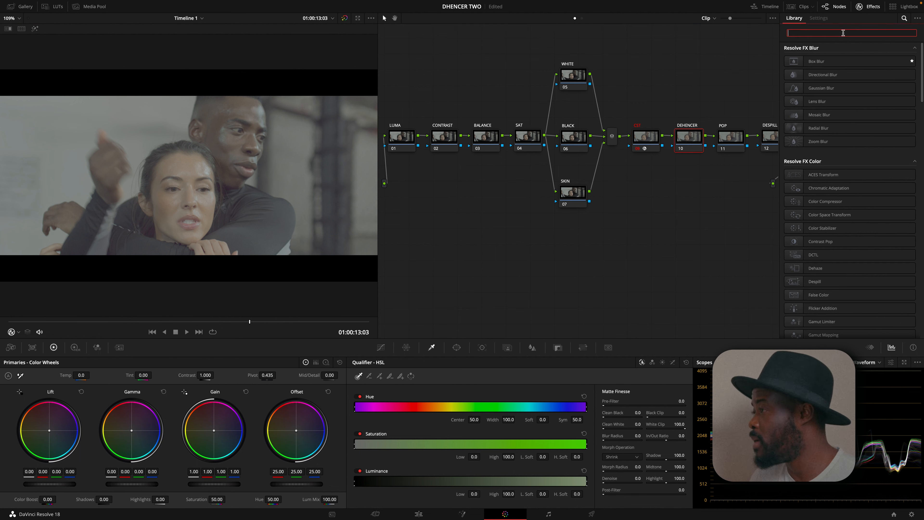
text(DEH)
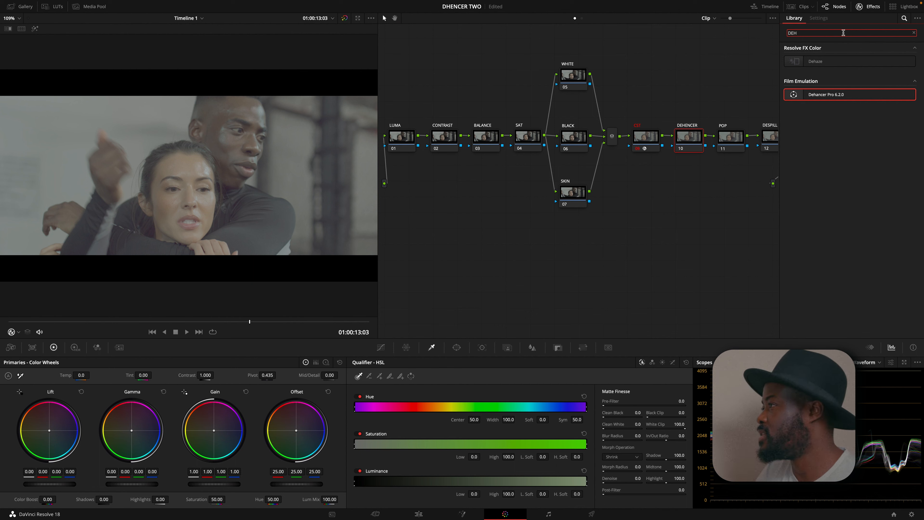
drag(836, 98, 688, 141)
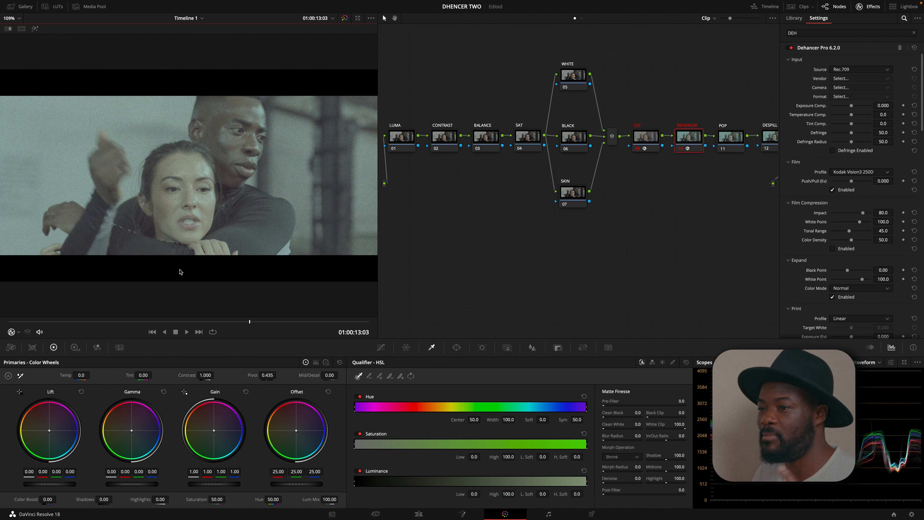
drag(35, 322, 211, 324)
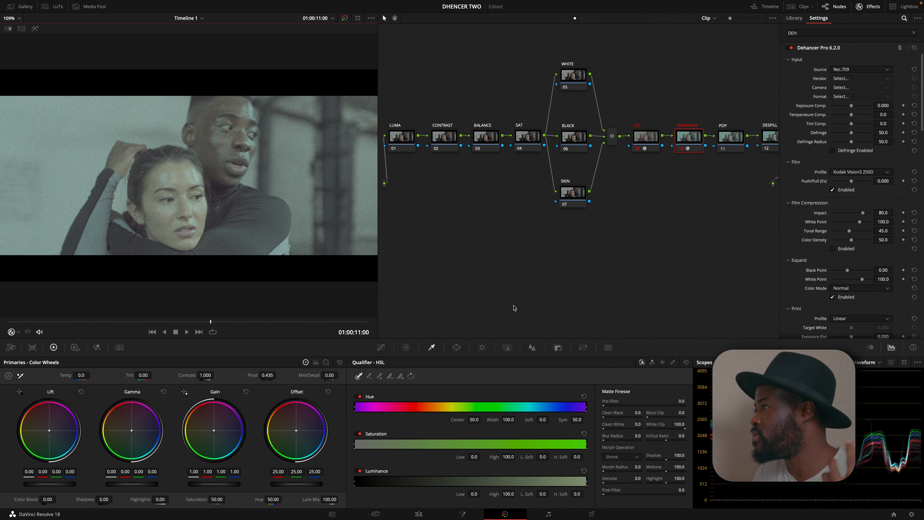
Disable Dehancer's Film emulation and collapse the Input, Film, Film Compression and Expand settings
click(832, 189)
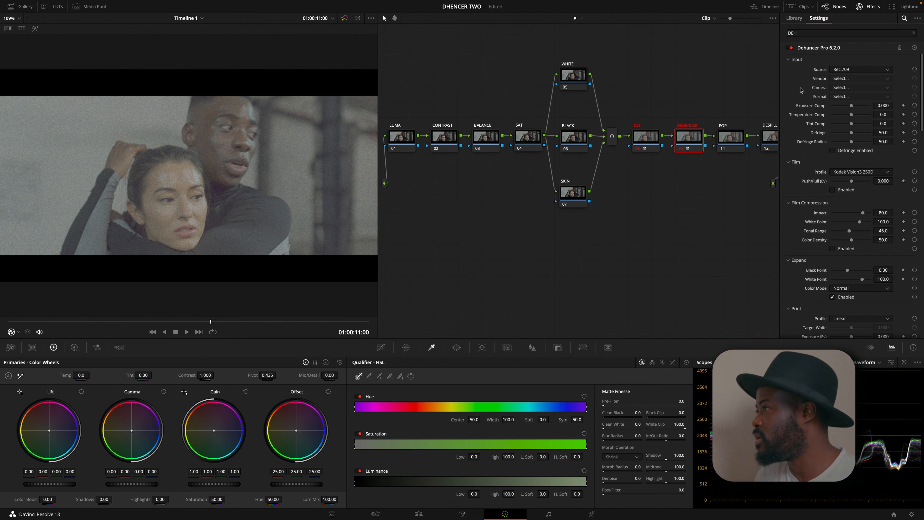
click(789, 59)
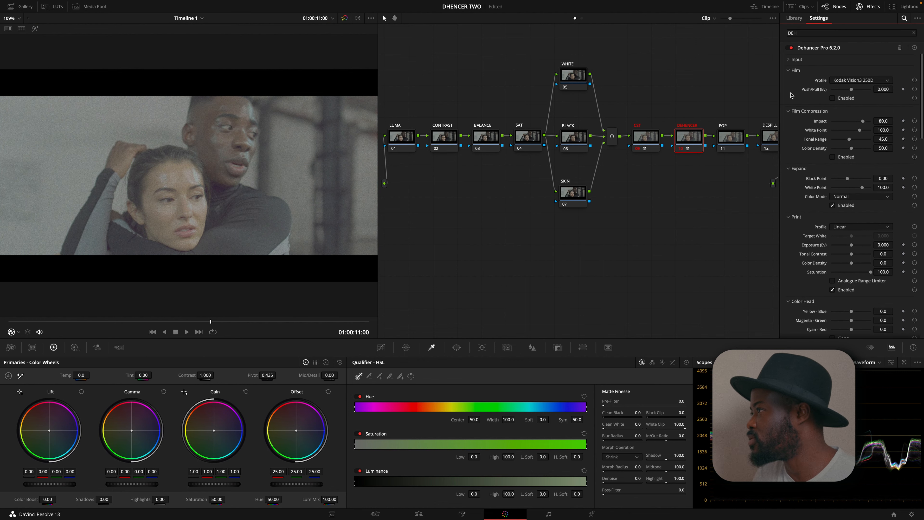
click(788, 70)
click(790, 82)
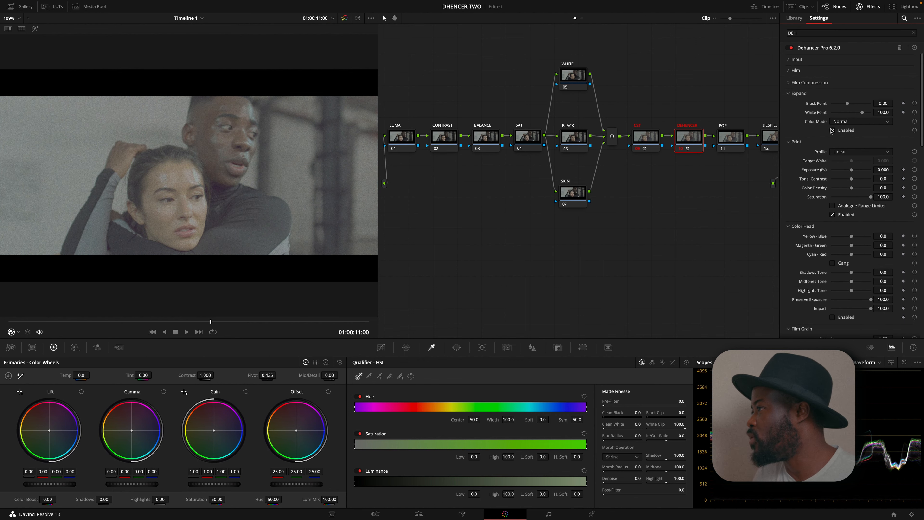
click(789, 93)
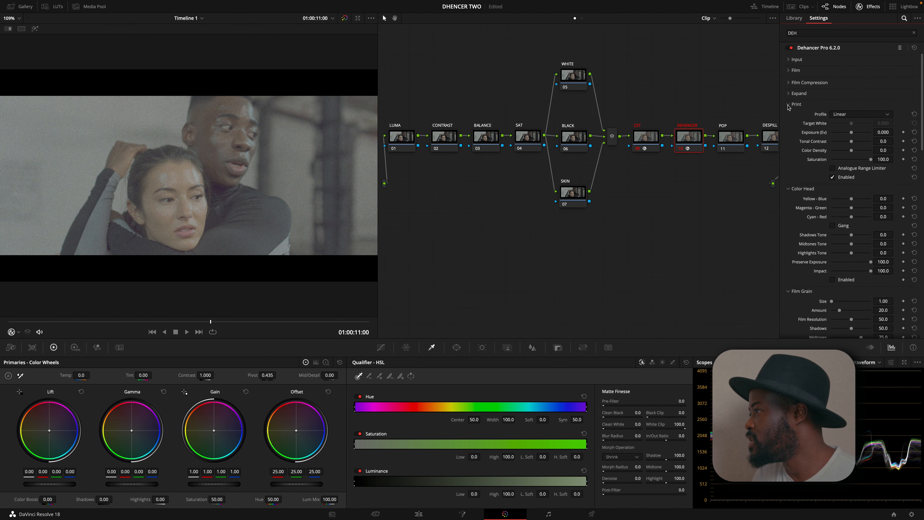
Disable Dehancer's Print emulation and collapse the Print and Color Head settings
click(789, 105)
click(788, 104)
click(833, 177)
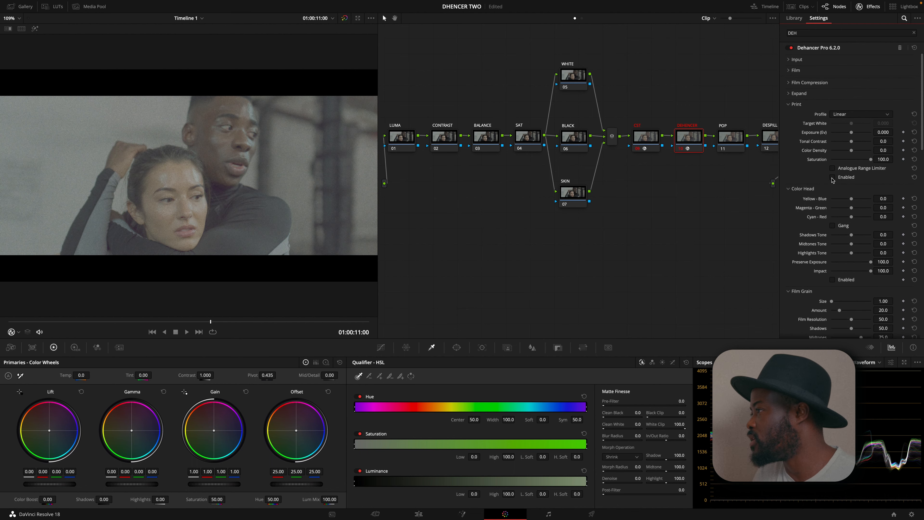
click(788, 104)
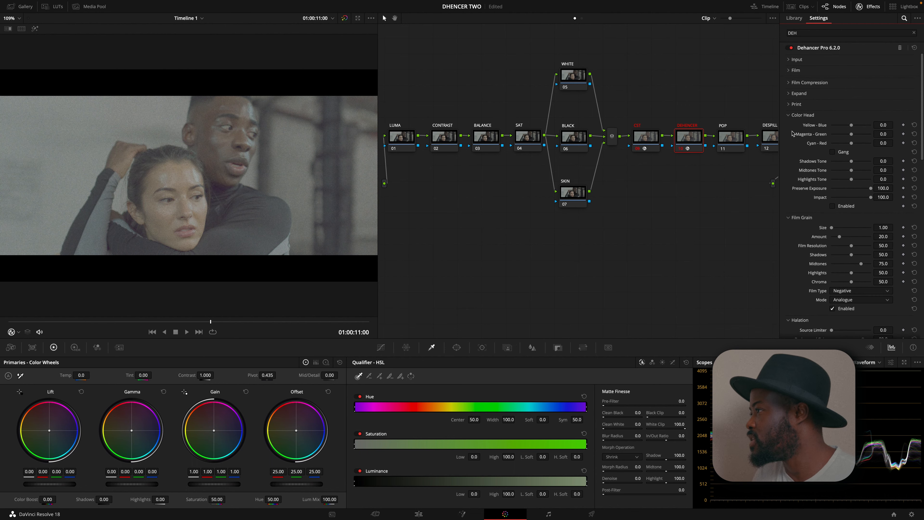
click(789, 115)
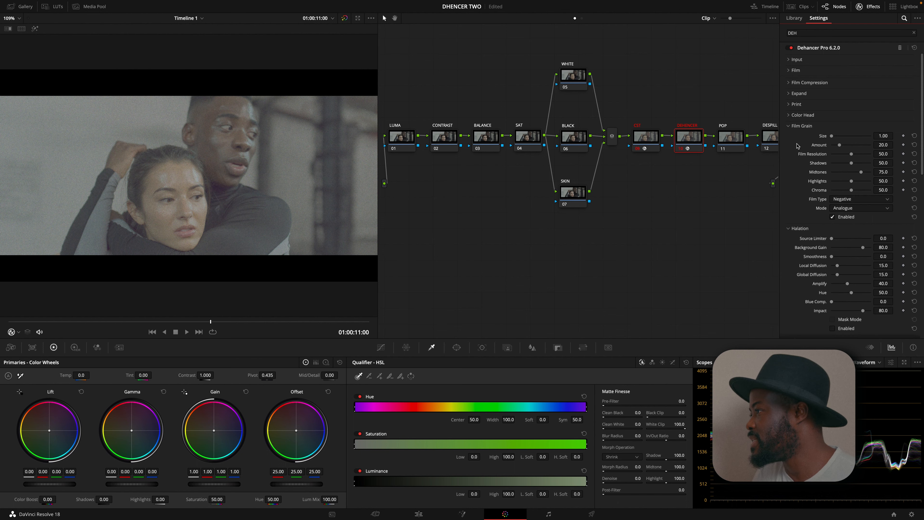
Disable Dehancer's Film Grain and collapse the Film Grain, Halation and Bloom settings
click(832, 218)
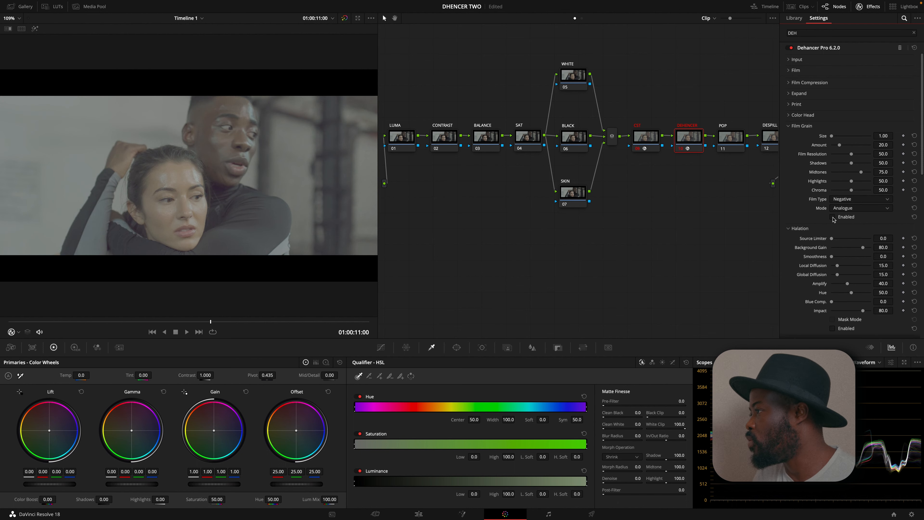
click(788, 126)
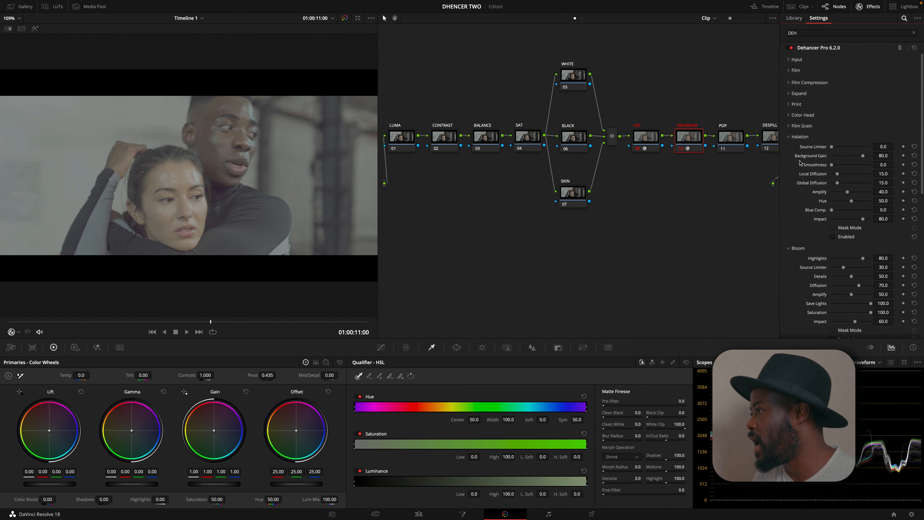
click(789, 137)
click(789, 149)
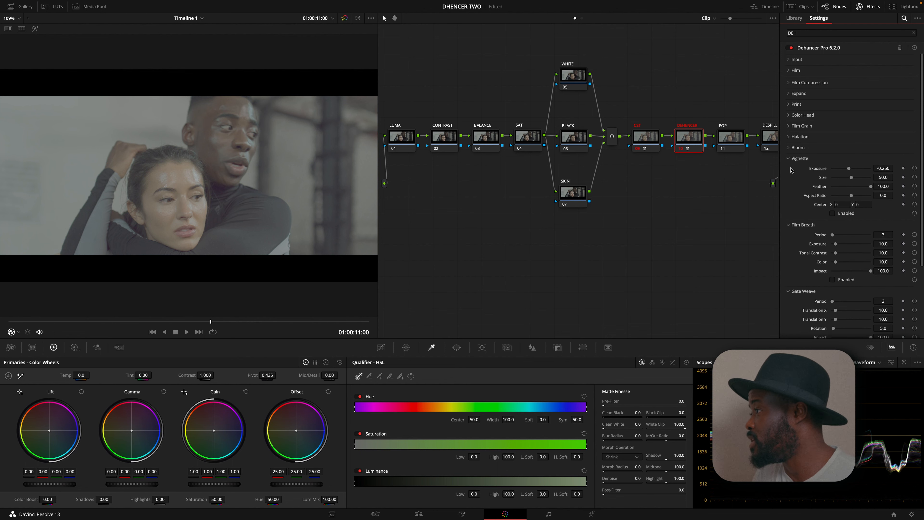
Collapse the Vignette and Film Breath settings, turn off Auto Zoom in Gate Weave and collapse Gate Weave
click(789, 159)
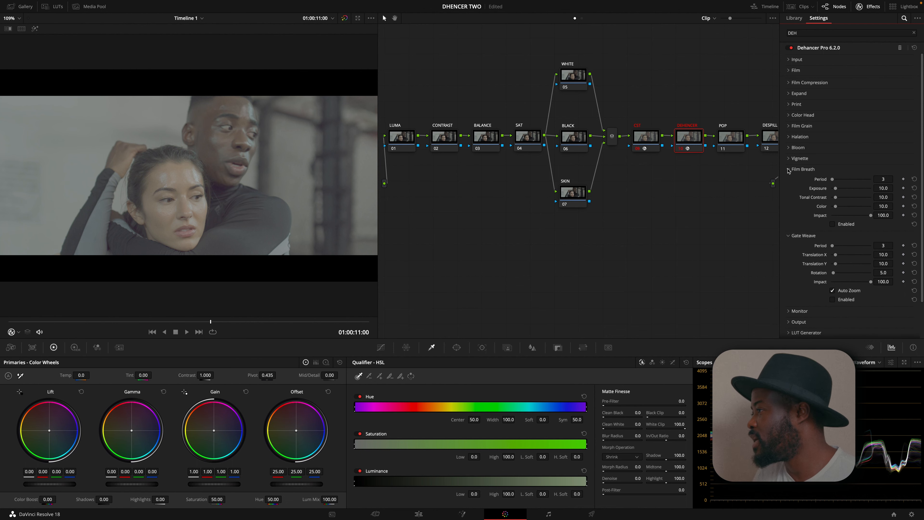
click(789, 169)
click(832, 235)
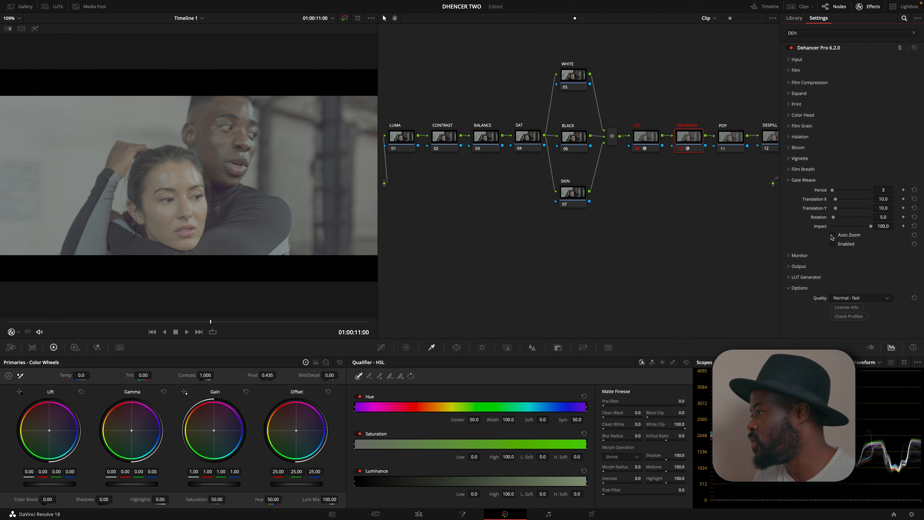
click(789, 180)
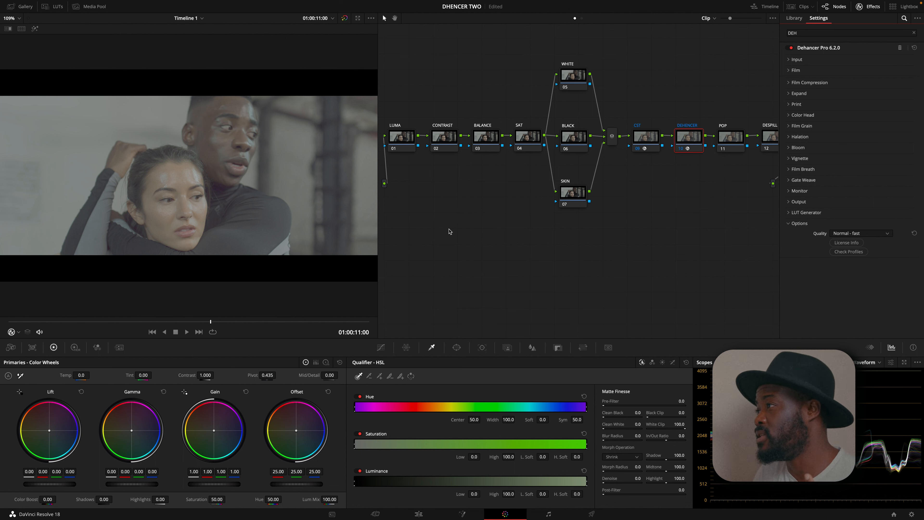
Set Dehancer's Input source to Cineon Film Log and collapse the Input settings
click(790, 60)
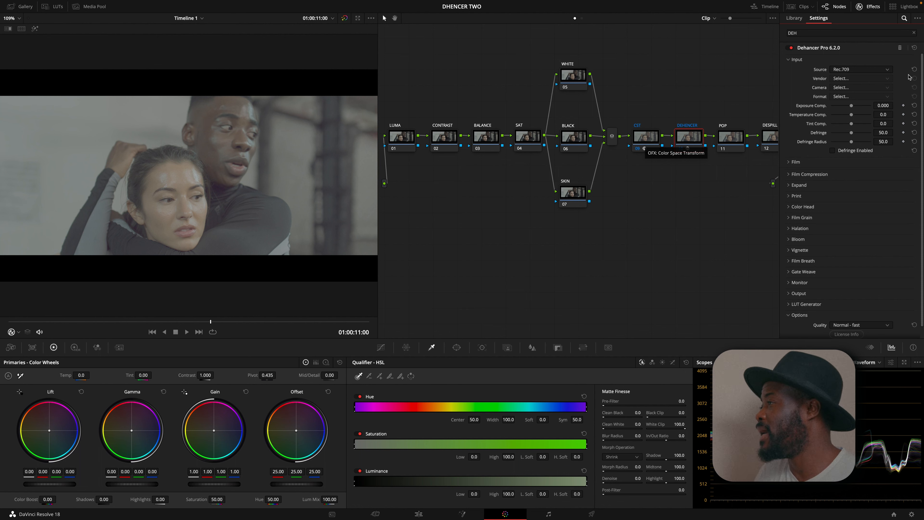
click(887, 69)
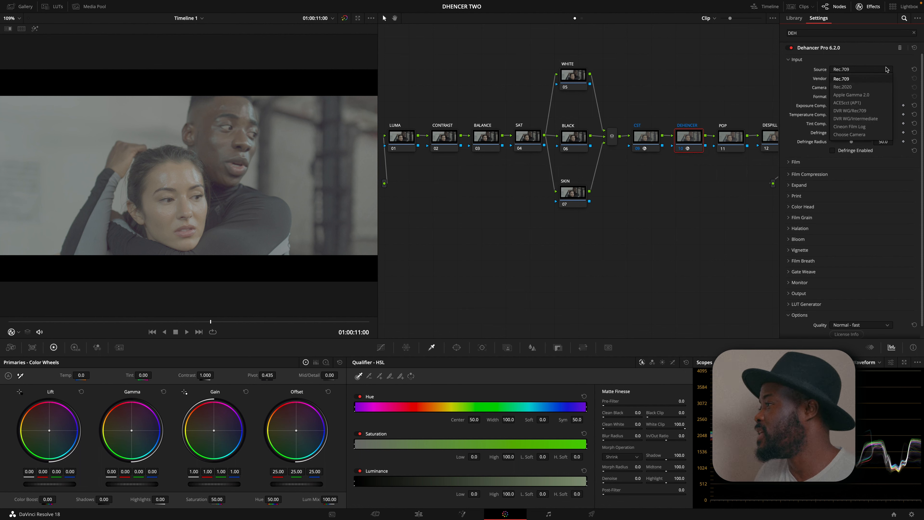
click(863, 127)
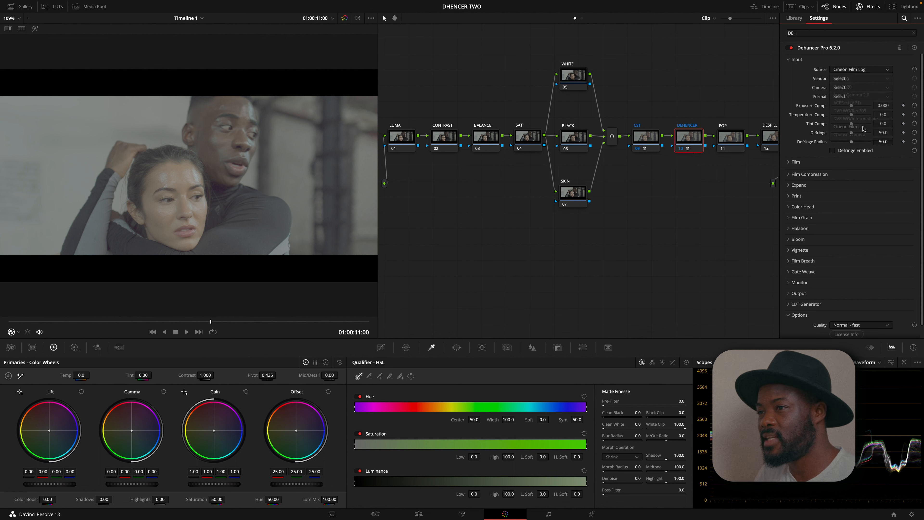
click(790, 61)
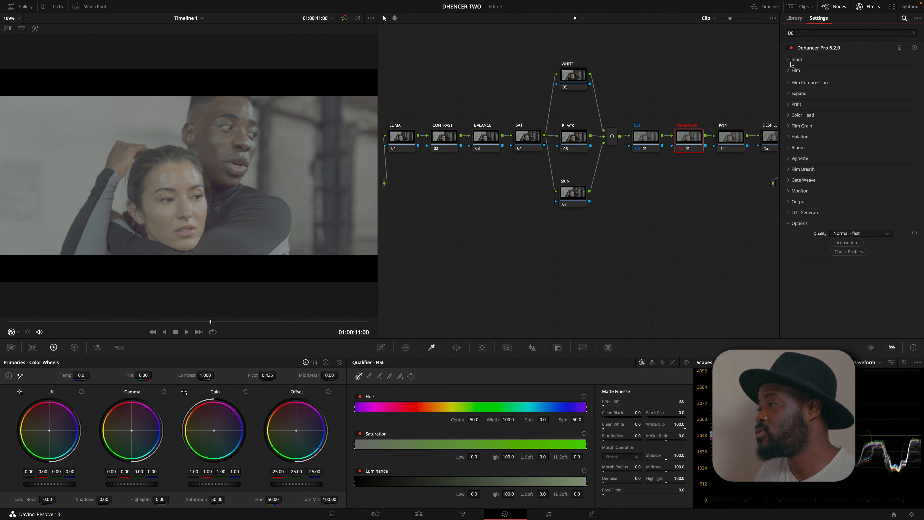
Look through Dehancer's Film profiles and its Expand settings, leaving both sections collapsed and unchanged
click(789, 71)
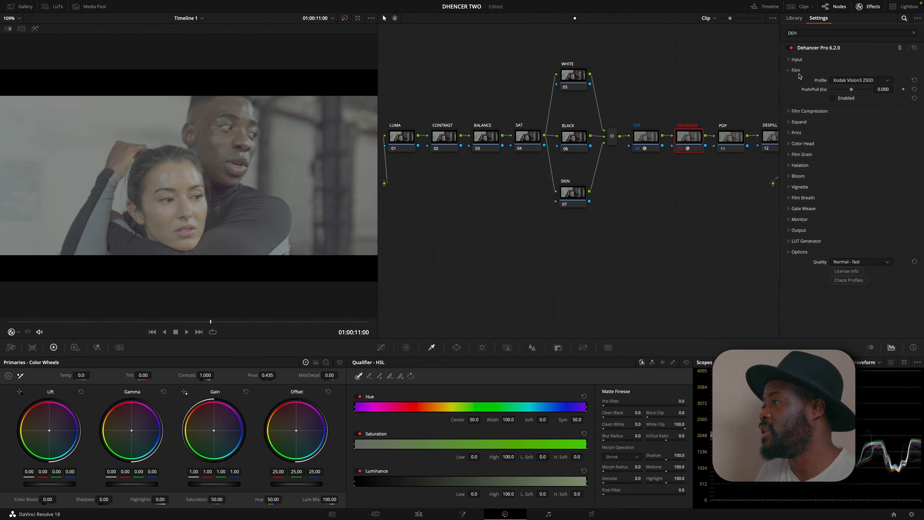
click(887, 81)
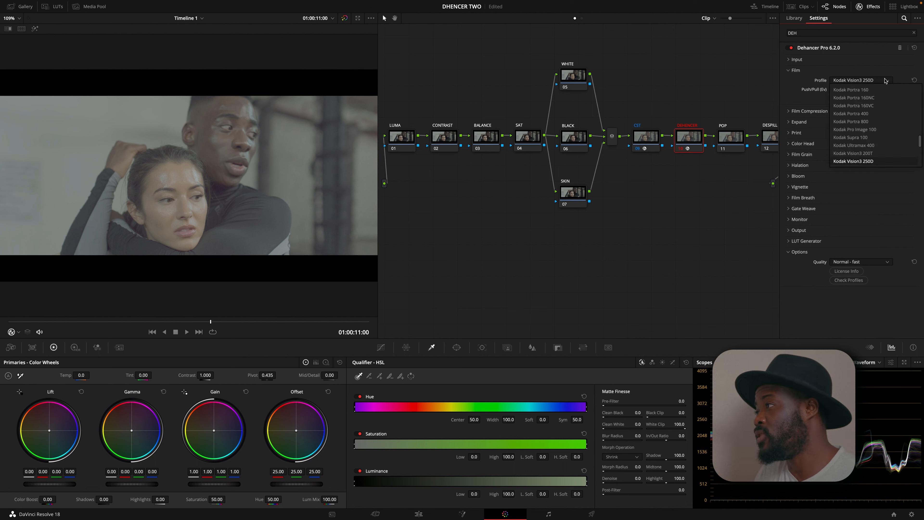
scroll(881, 145, up, 5)
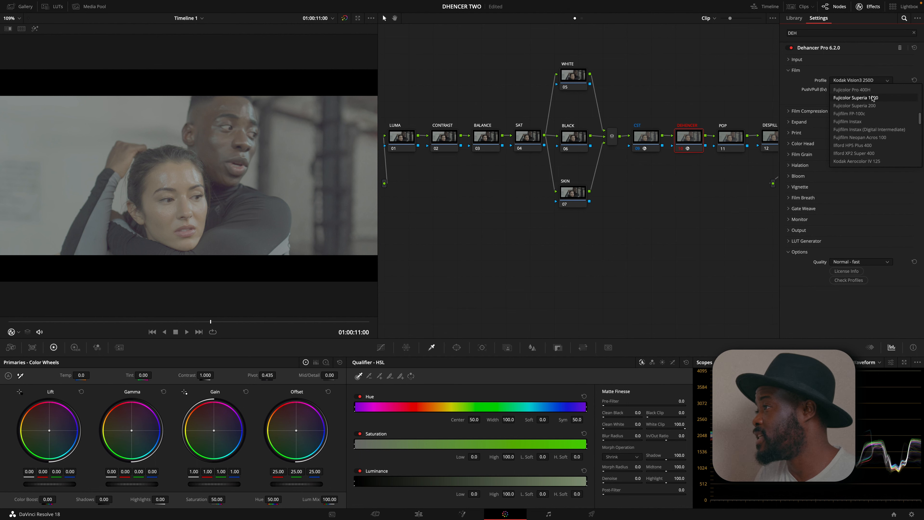
click(787, 72)
click(788, 70)
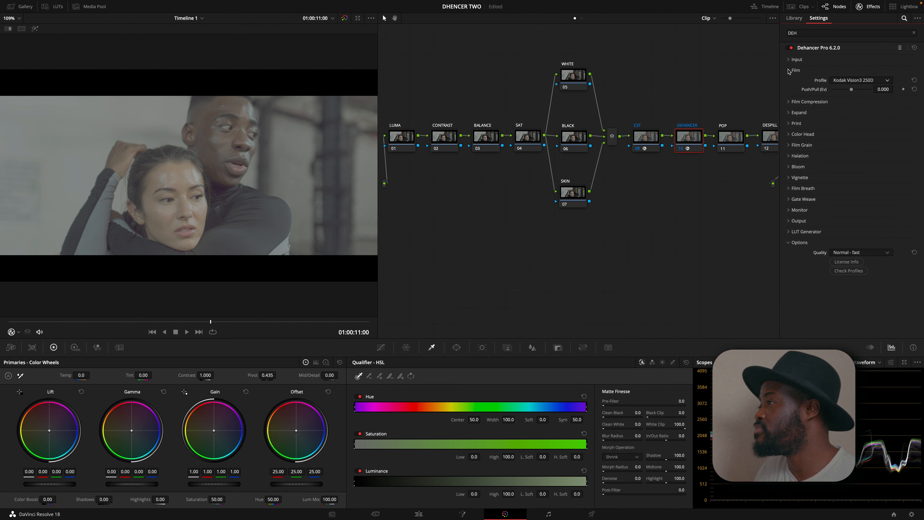
click(787, 94)
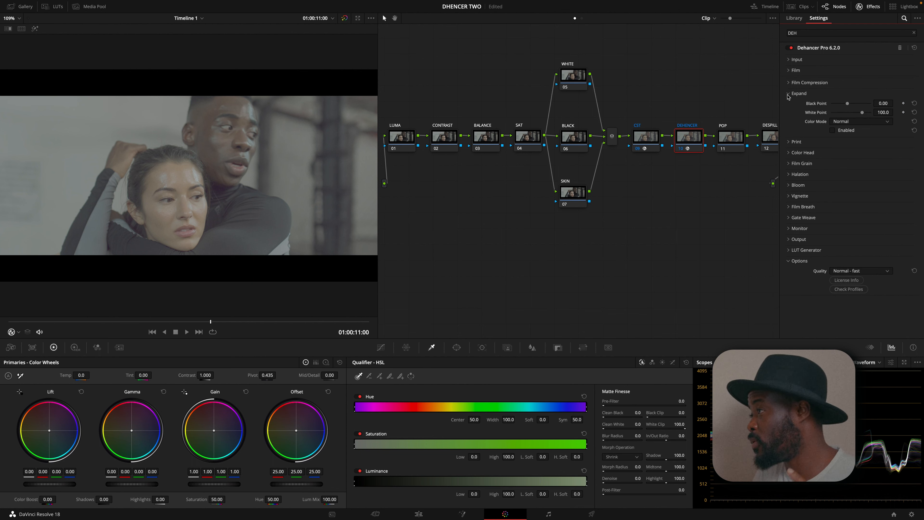
click(787, 95)
Set Dehancer's Print profile to Fujifilm 3513 Print film, enable Print and check the look on another frame
click(789, 105)
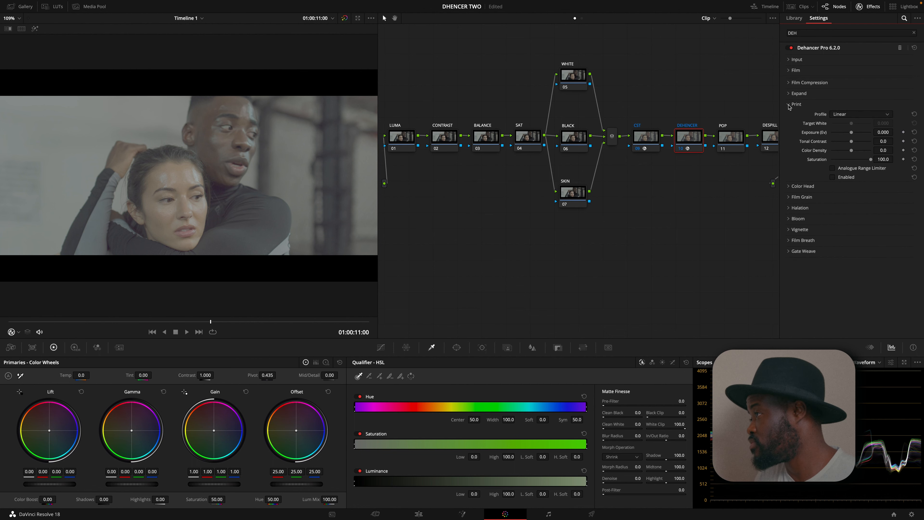
click(885, 114)
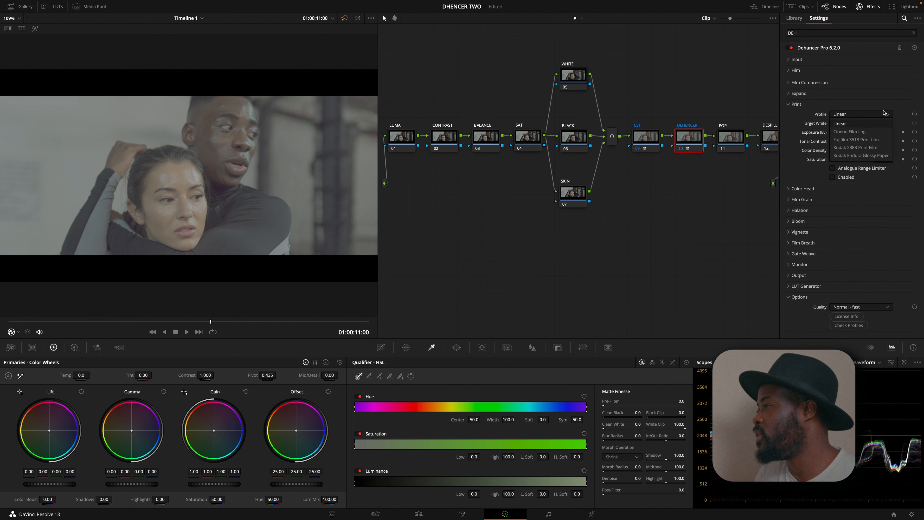
click(873, 141)
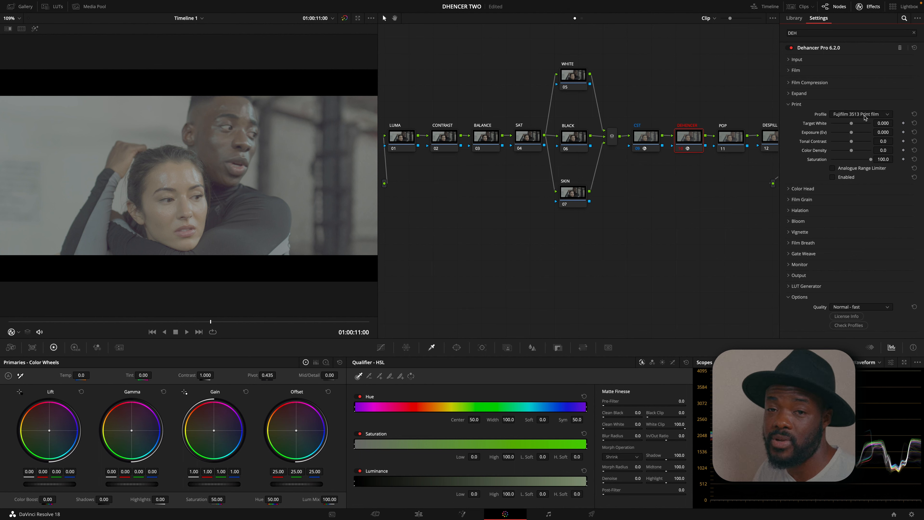
click(832, 177)
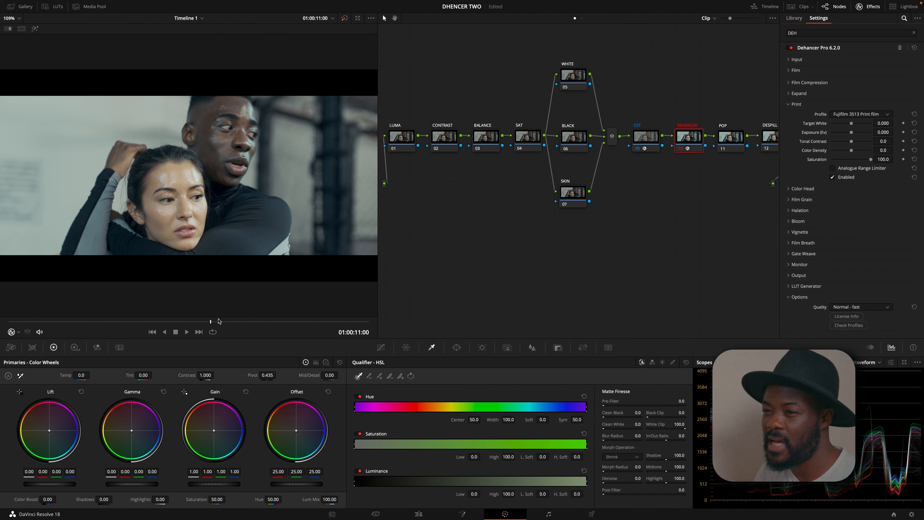
drag(211, 322, 220, 340)
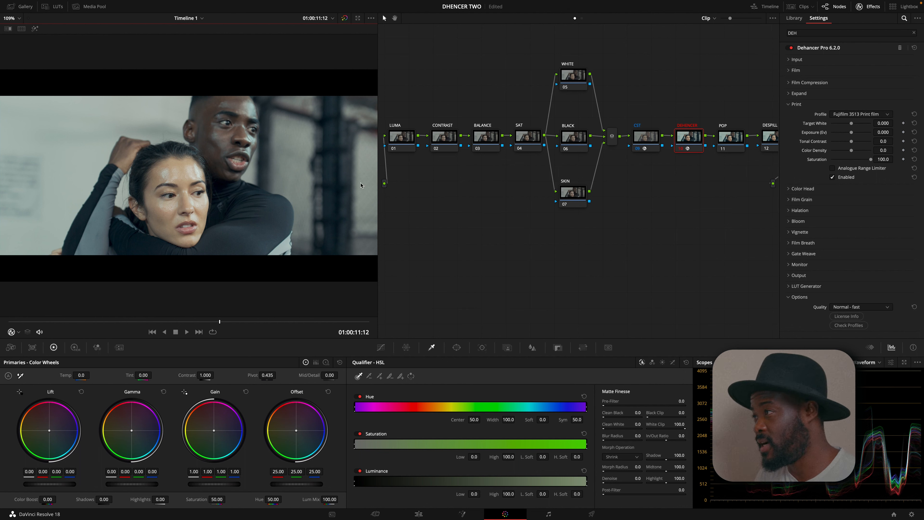
Examine the whole node tree, stepping through LUMA to SAT and the POP, DESPILL and FP nodes after DEHENCER
click(874, 7)
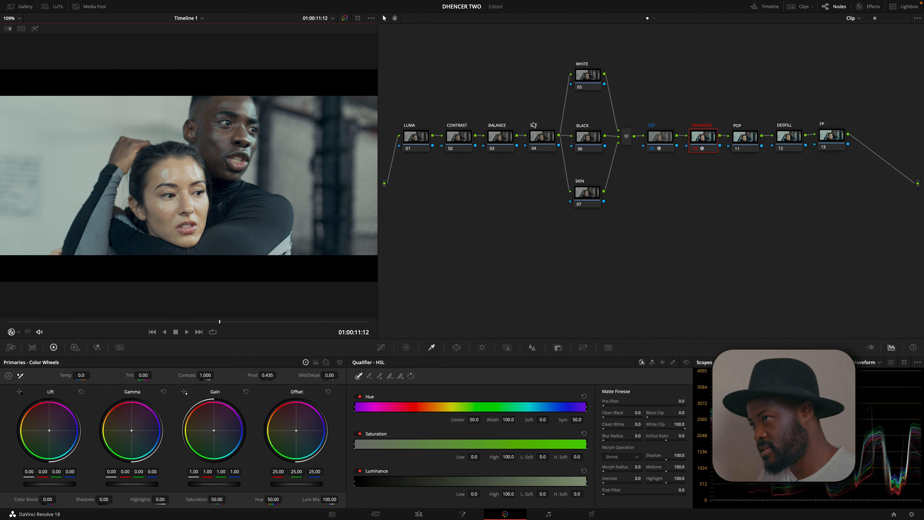
click(412, 139)
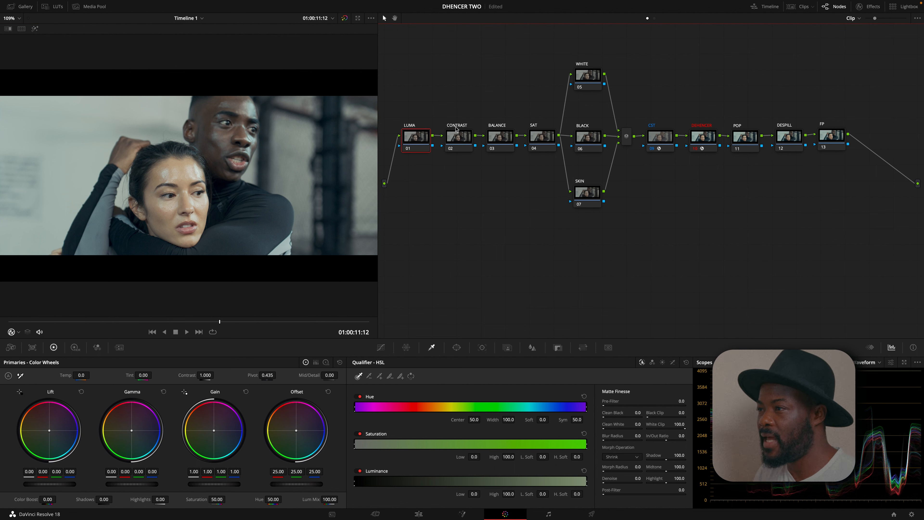
key(shift+apostrophe)
key(shift+apostrophe)
key(shift+apostrophe)
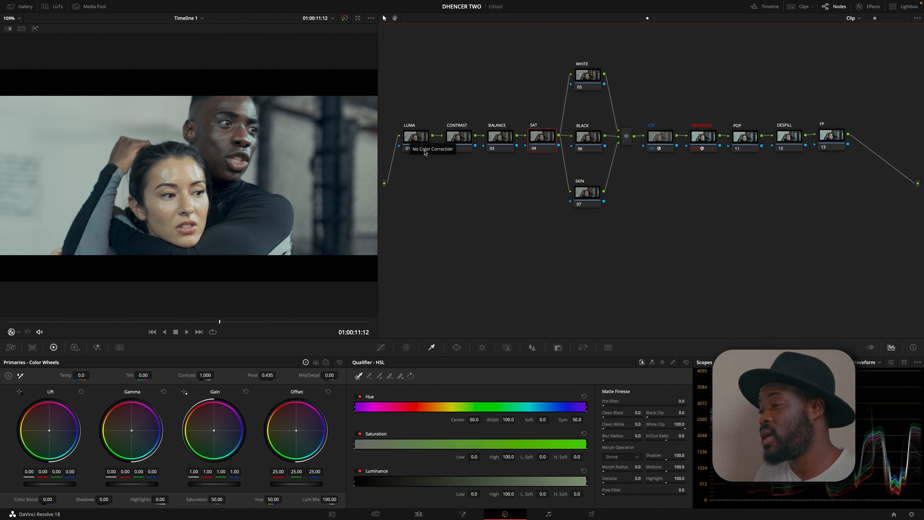
click(706, 139)
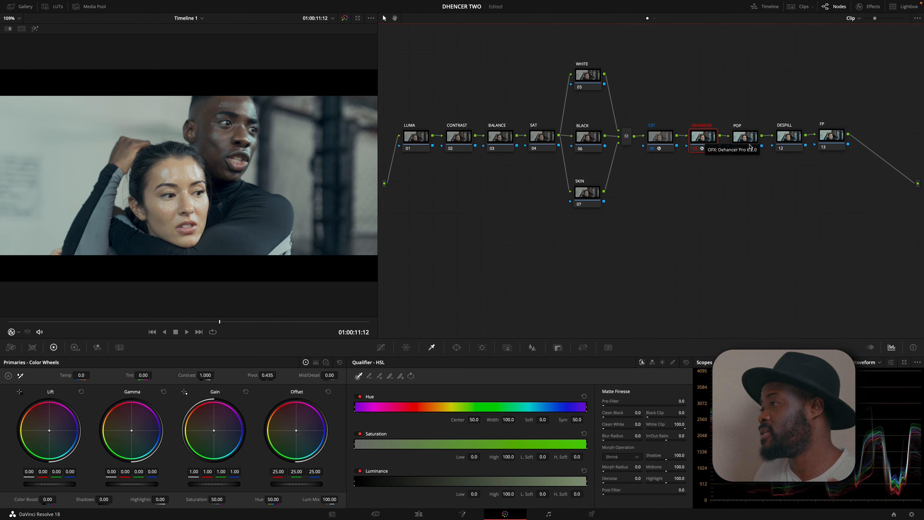
click(746, 139)
click(782, 141)
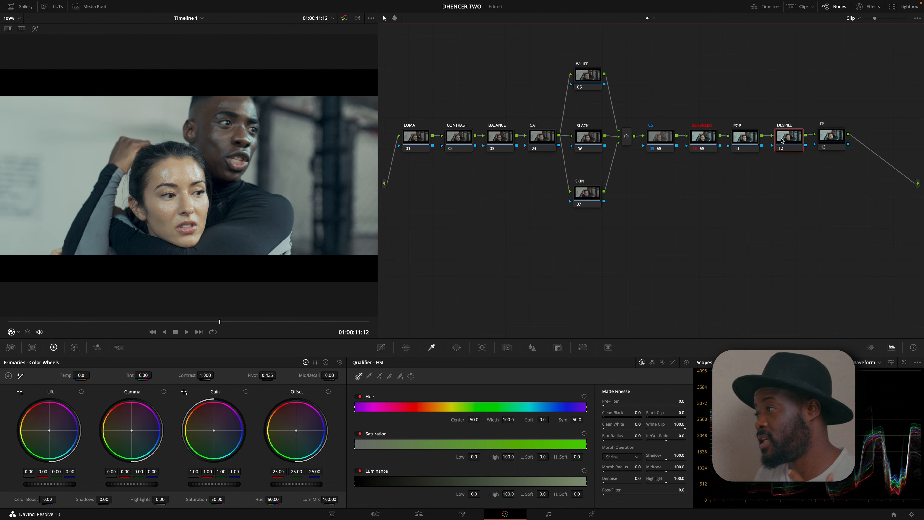
drag(735, 107, 849, 171)
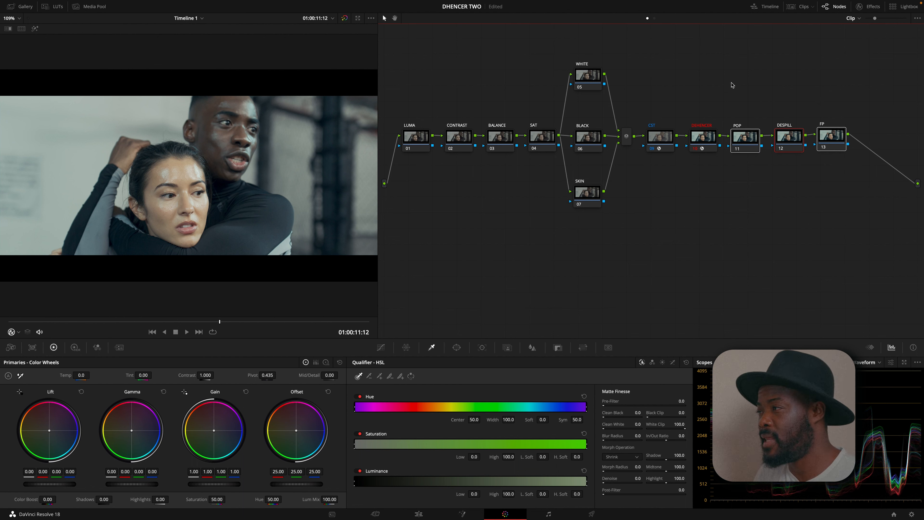
drag(731, 82, 869, 198)
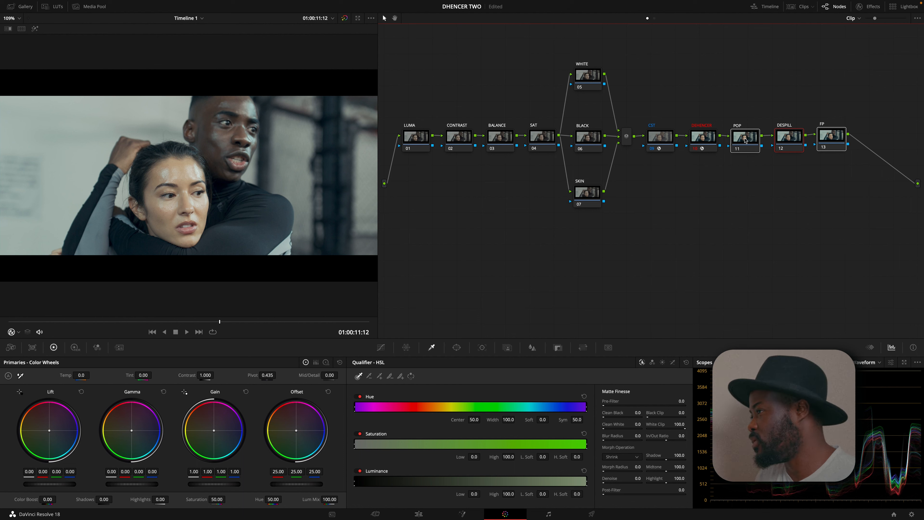
On the DEHENCER node, set Print Color Density to 89.0 and Tonal Contrast to 13.3, then check another frame
click(705, 138)
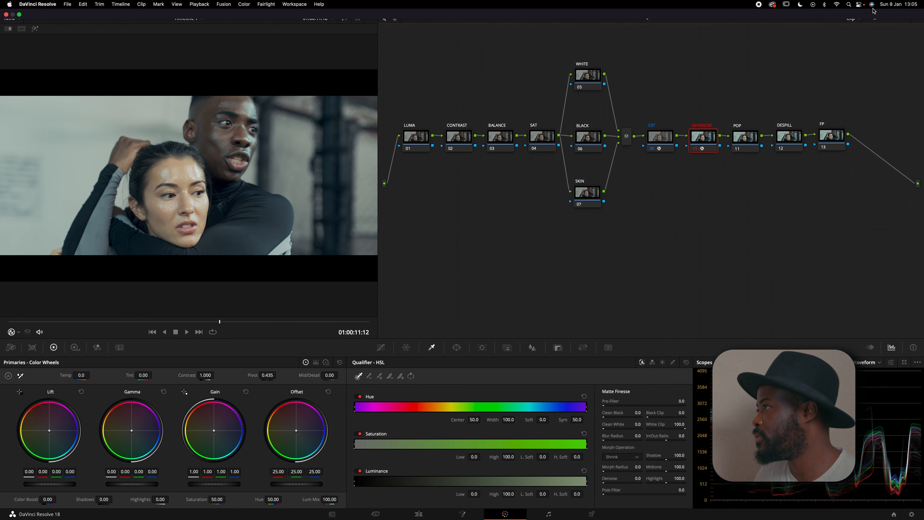
click(871, 5)
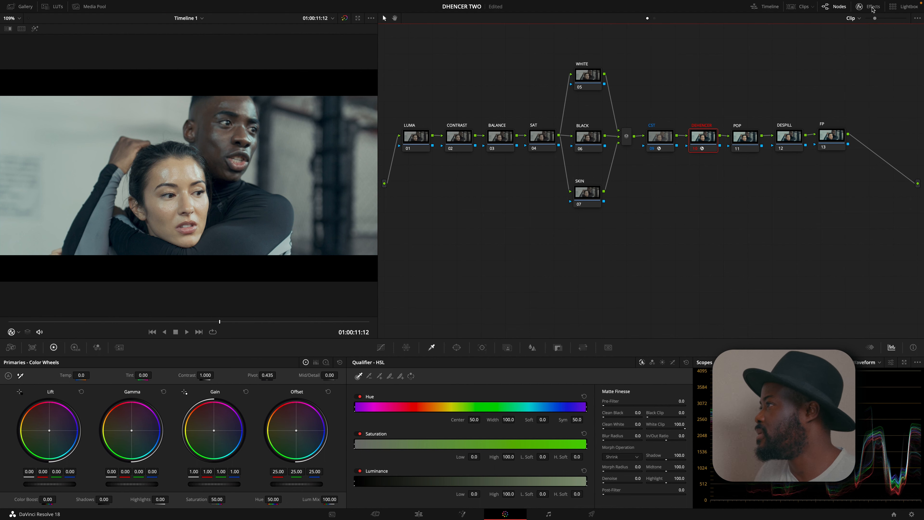
click(872, 7)
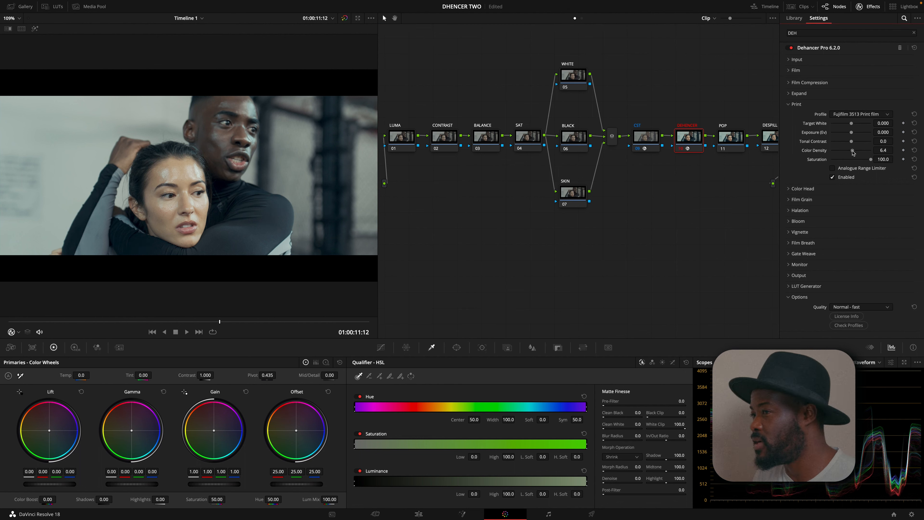
drag(853, 153, 868, 152)
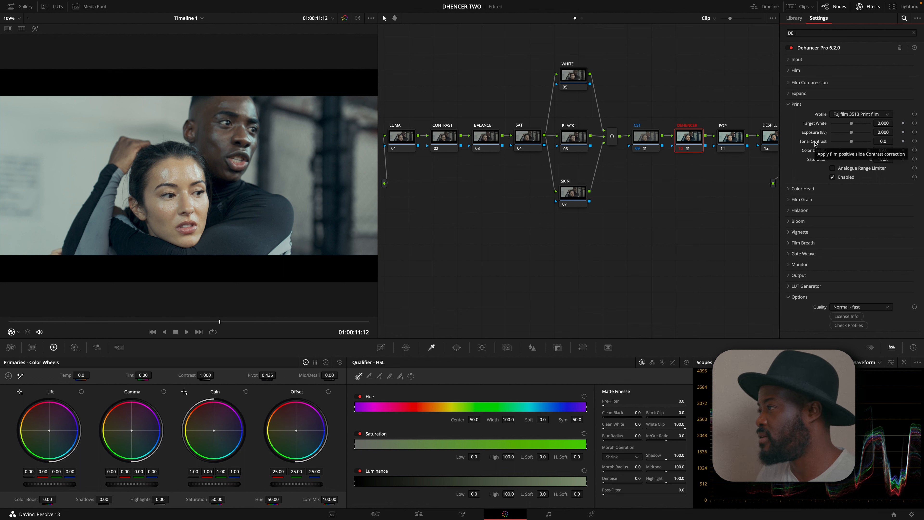
drag(851, 142, 857, 144)
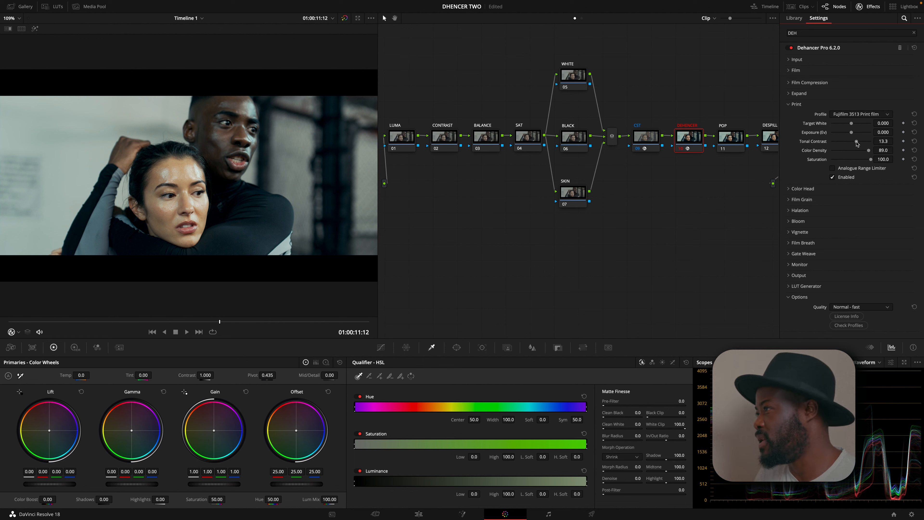
click(793, 105)
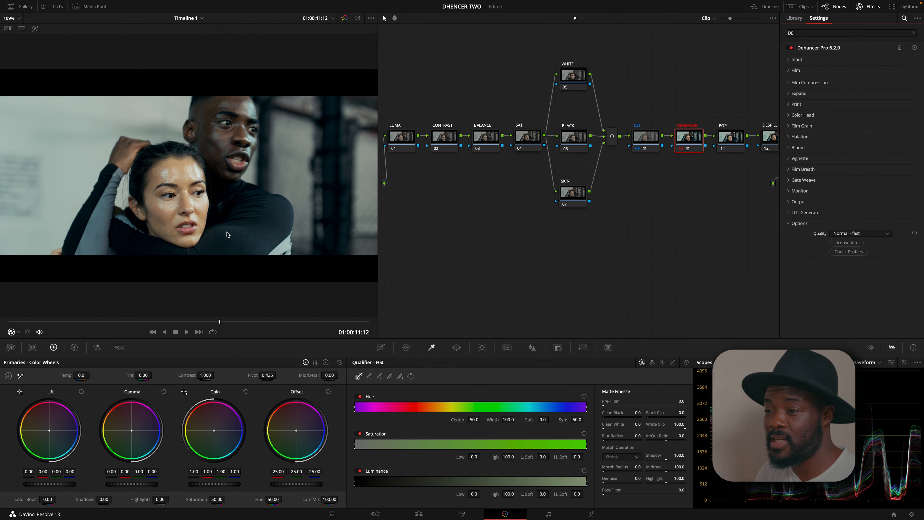
mouse_move(221, 321)
mouse_down()
mouse_move(7, 322)
mouse_move(320, 329)
mouse_move(9, 321)
mouse_move(198, 330)
mouse_move(250, 320)
mouse_move(234, 322)
mouse_up()
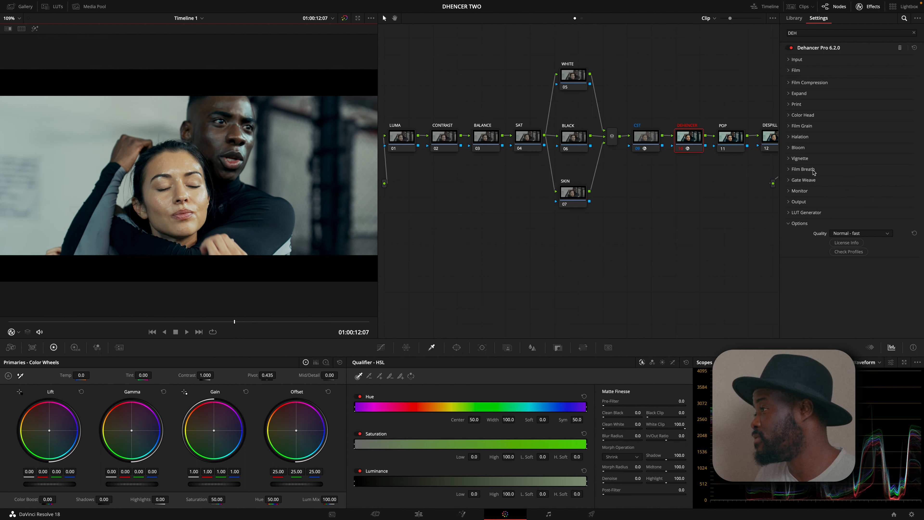
Enable Dehancer's Film Grain on the DEHENCER node and lower its Amount to 9.1 while viewing an earlier frame
click(790, 126)
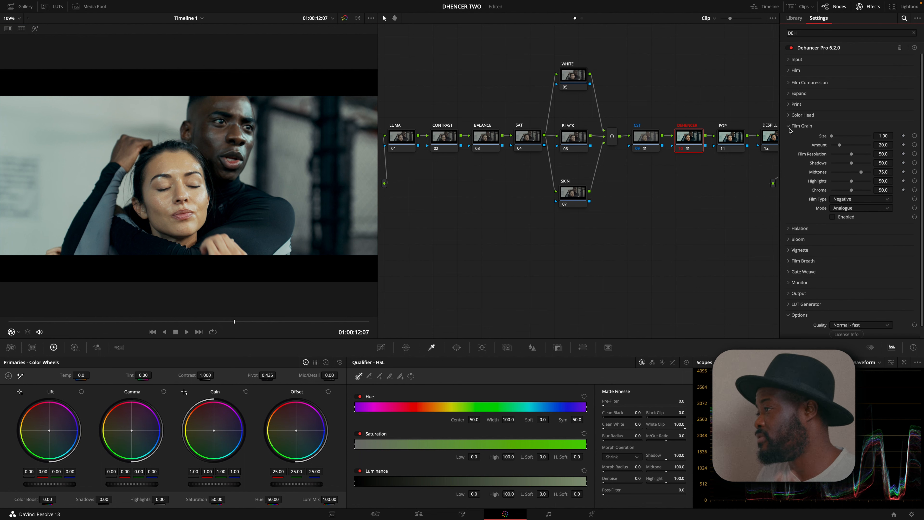
click(832, 217)
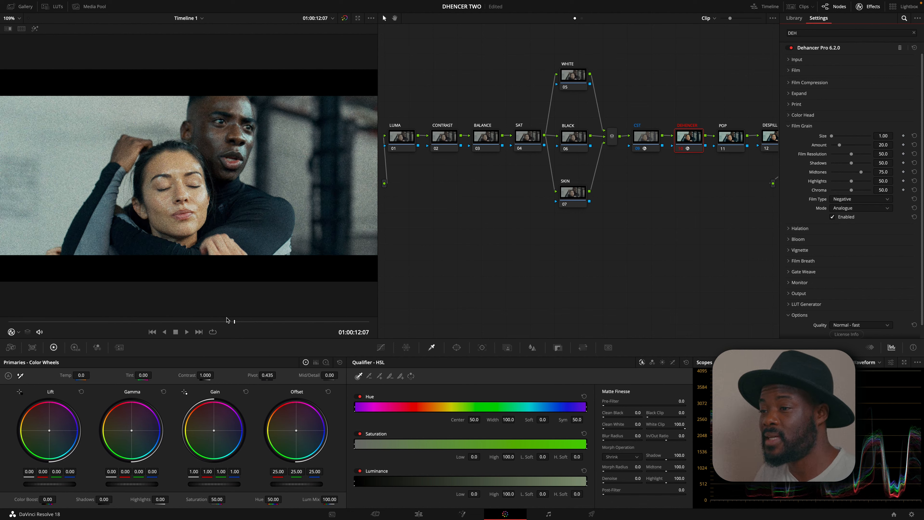
drag(234, 321, 62, 322)
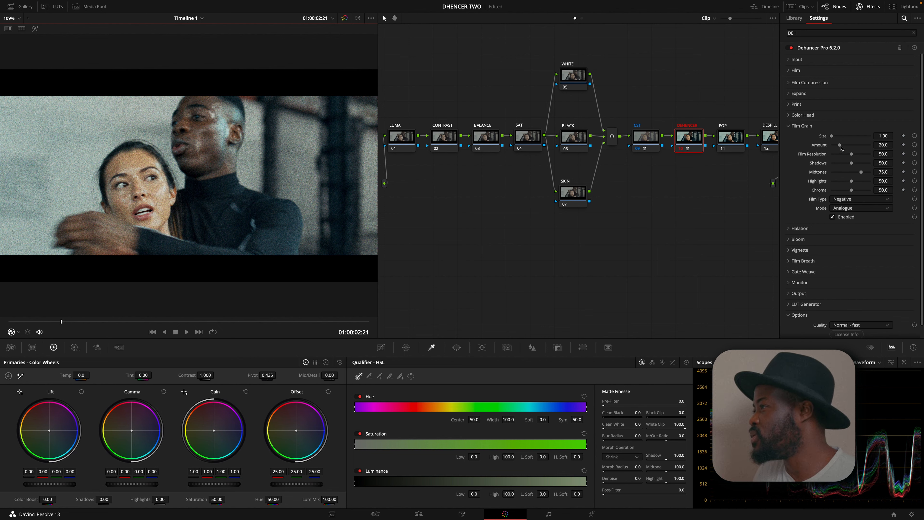
drag(841, 146, 836, 147)
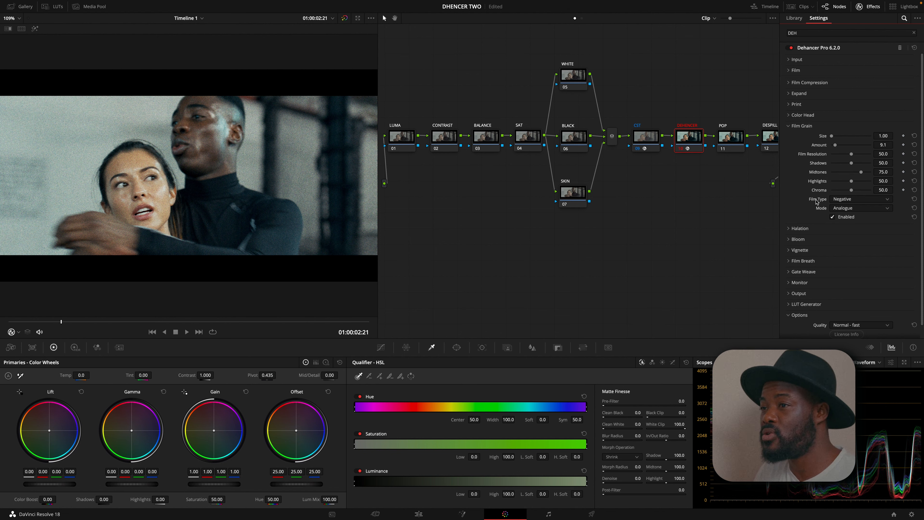
Set the Film Grain's Film Type to Positive and check the grain on another frame of the clip
click(844, 200)
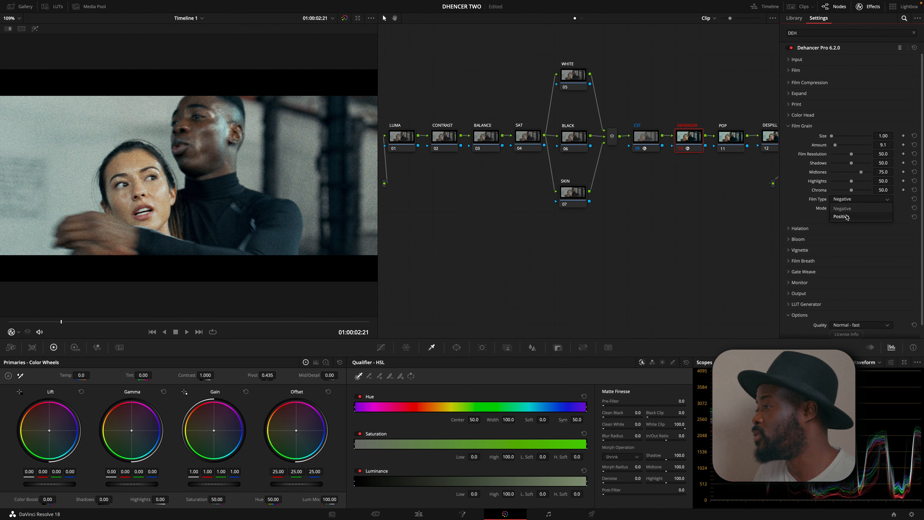
click(847, 217)
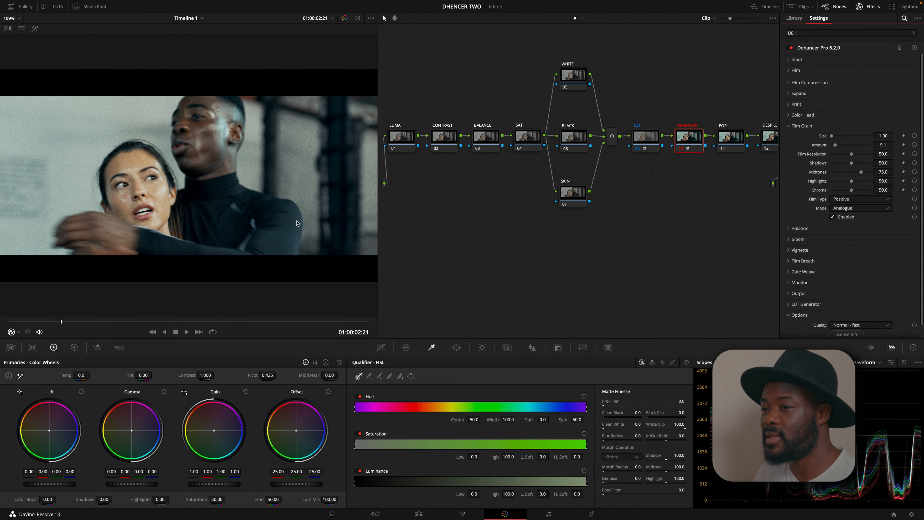
drag(62, 323, 125, 323)
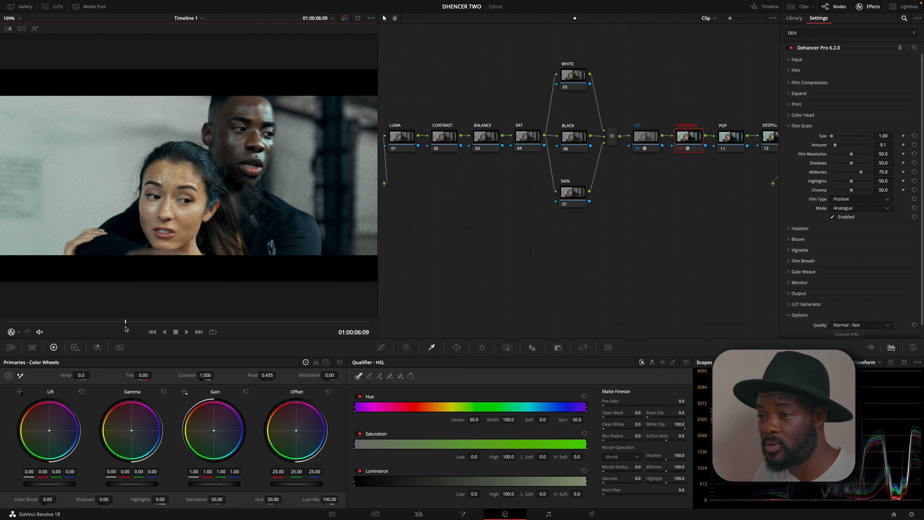
drag(125, 323, 63, 323)
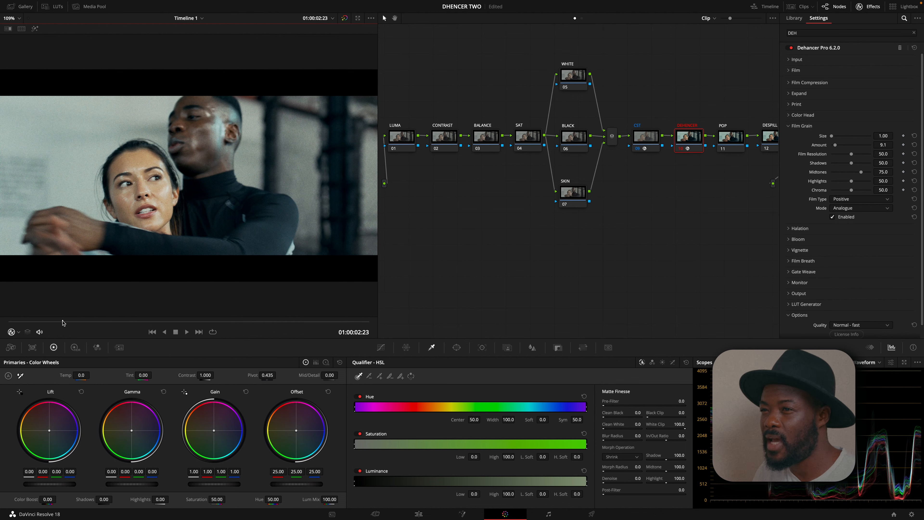
Try the Digital (experimental) grain mode, return to Analogue, check an earlier frame and collapse the Film Grain section
click(844, 209)
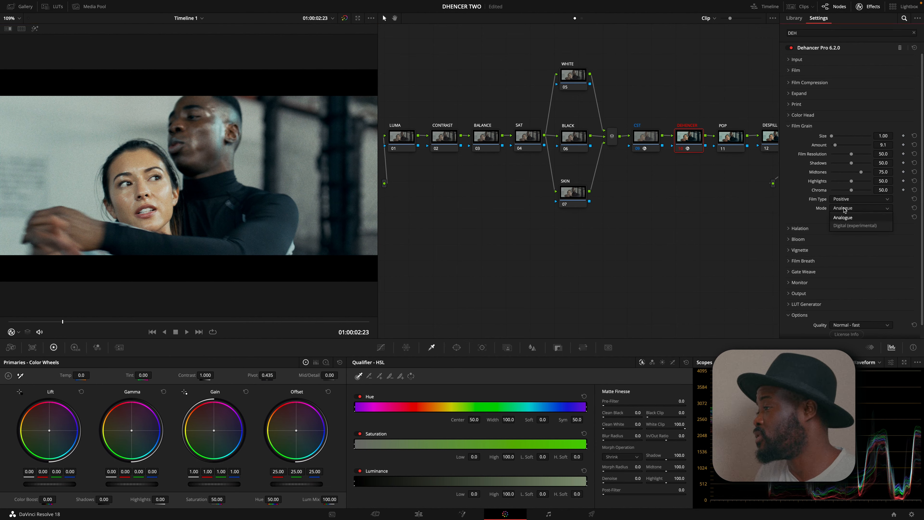
click(849, 226)
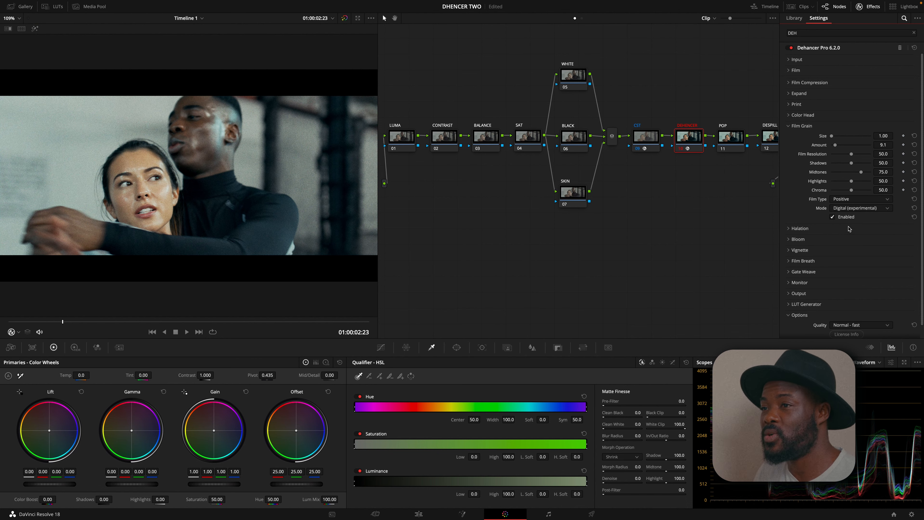
click(853, 208)
click(852, 217)
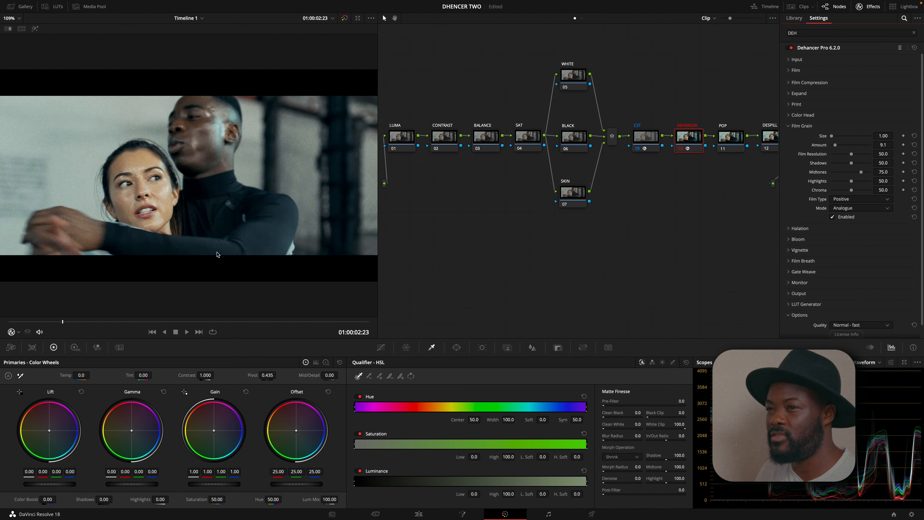
drag(61, 323, 42, 326)
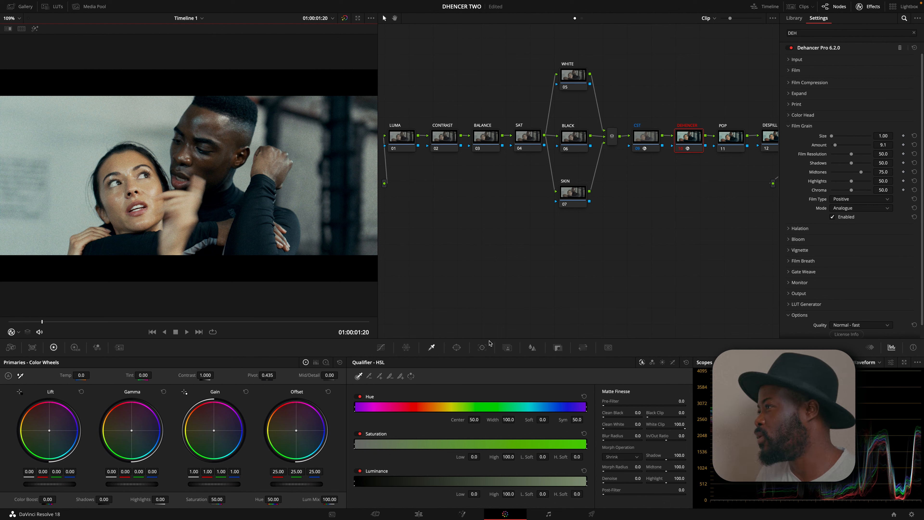
click(791, 126)
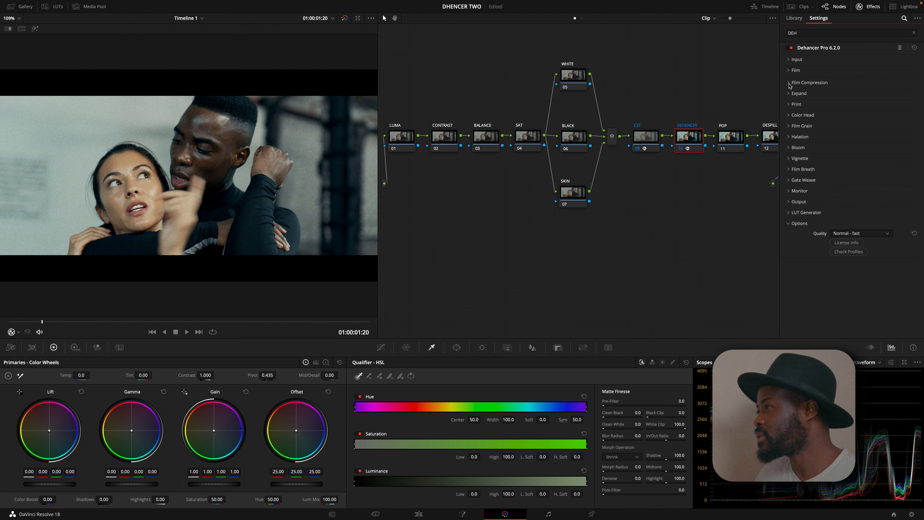
Enable Expand with White Point 110.9 and Black Point -2.58, compare it on and off, and check frames across the clip
click(788, 94)
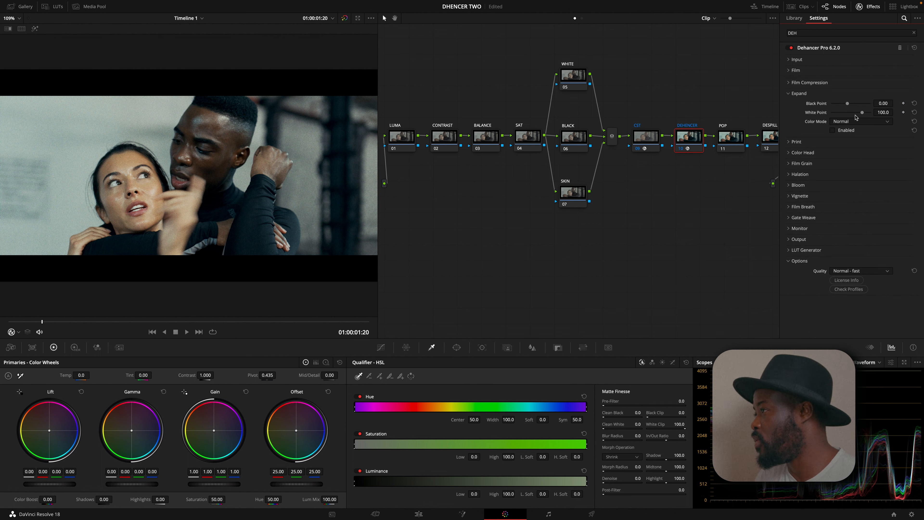
click(832, 131)
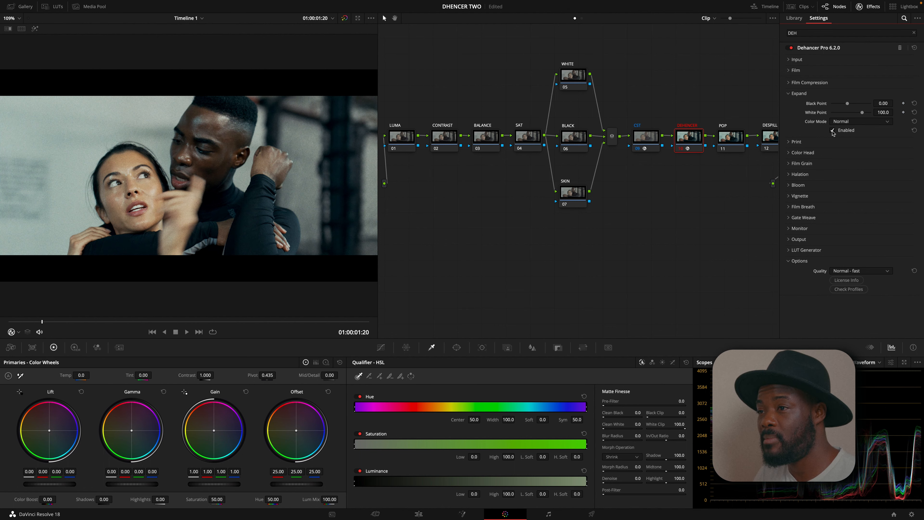
drag(863, 115, 846, 105)
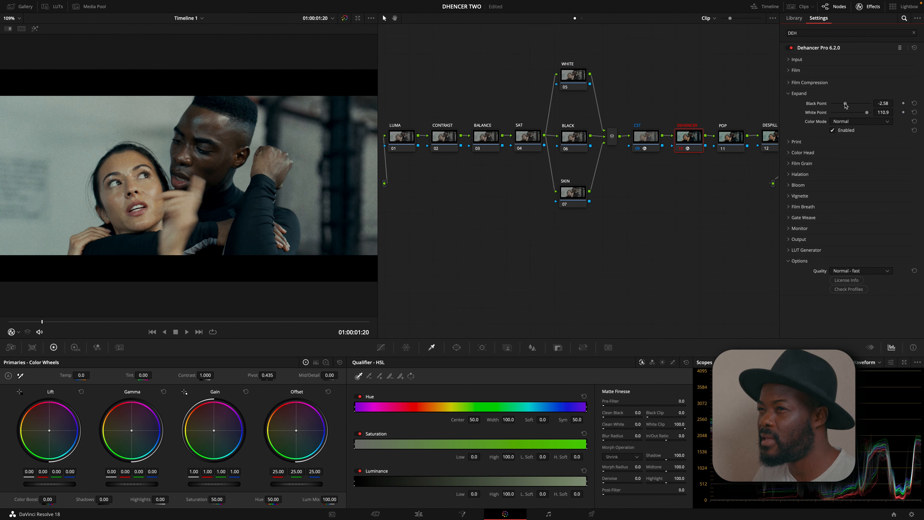
click(833, 130)
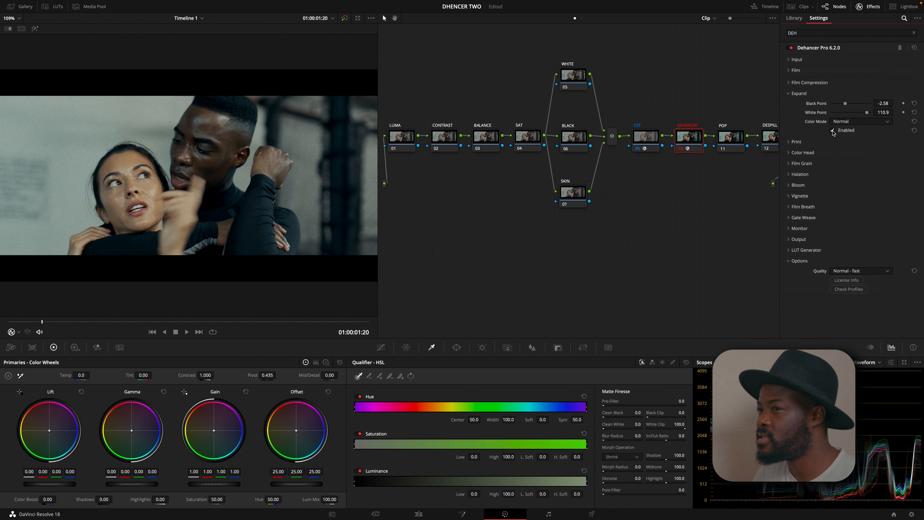
click(833, 130)
click(832, 130)
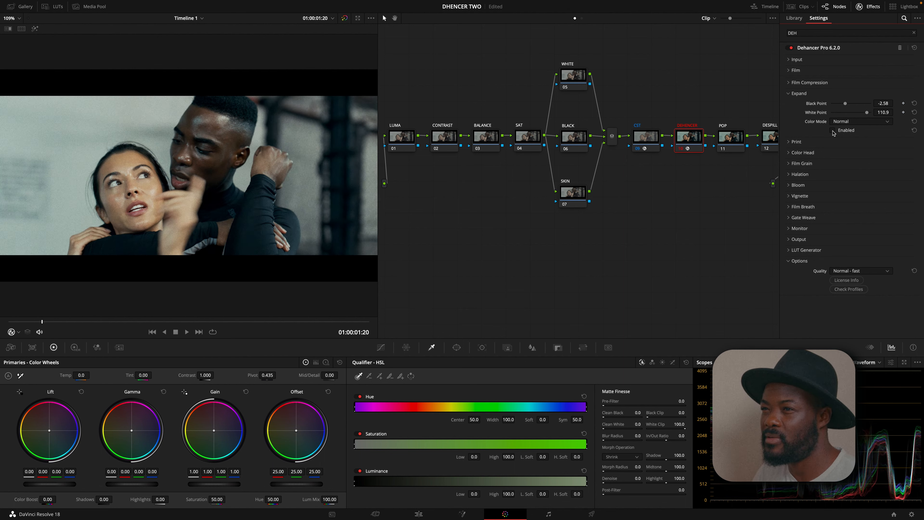
click(833, 130)
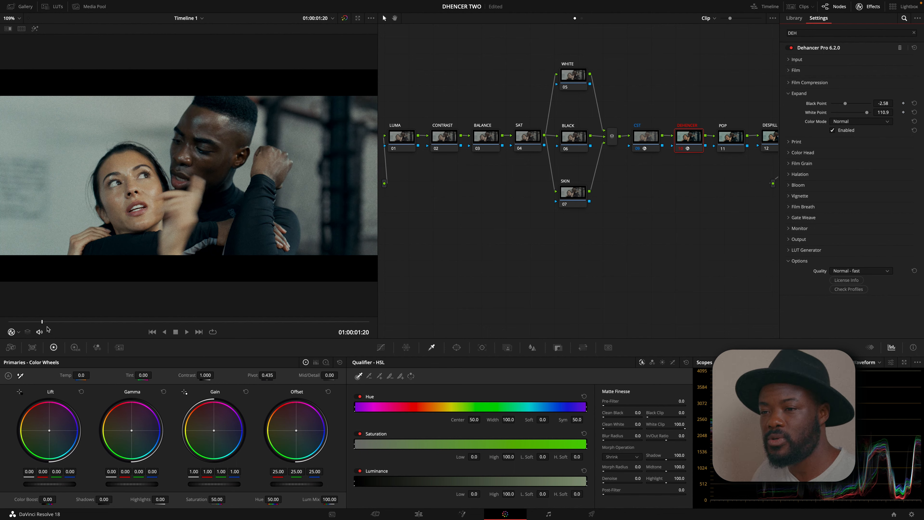
mouse_move(47, 323)
mouse_down()
mouse_move(124, 326)
mouse_move(54, 324)
mouse_up()
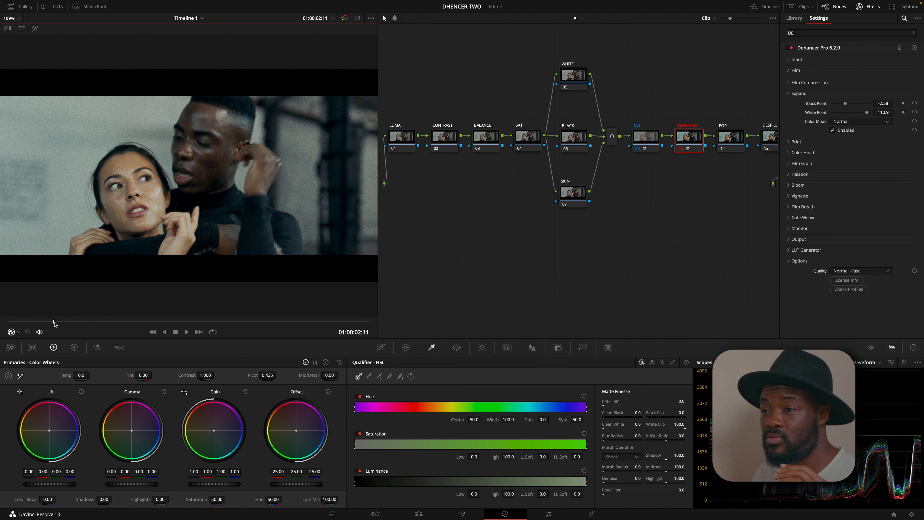
drag(54, 326, 25, 318)
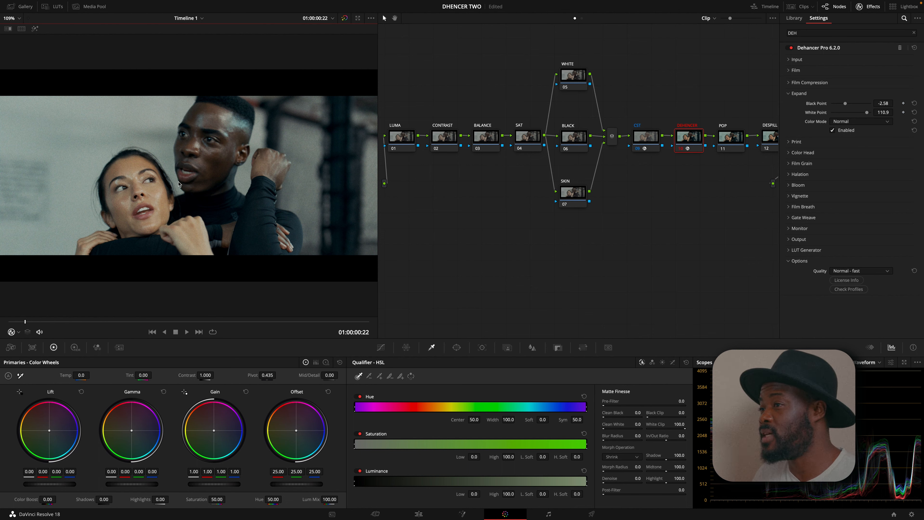
drag(27, 325, 277, 343)
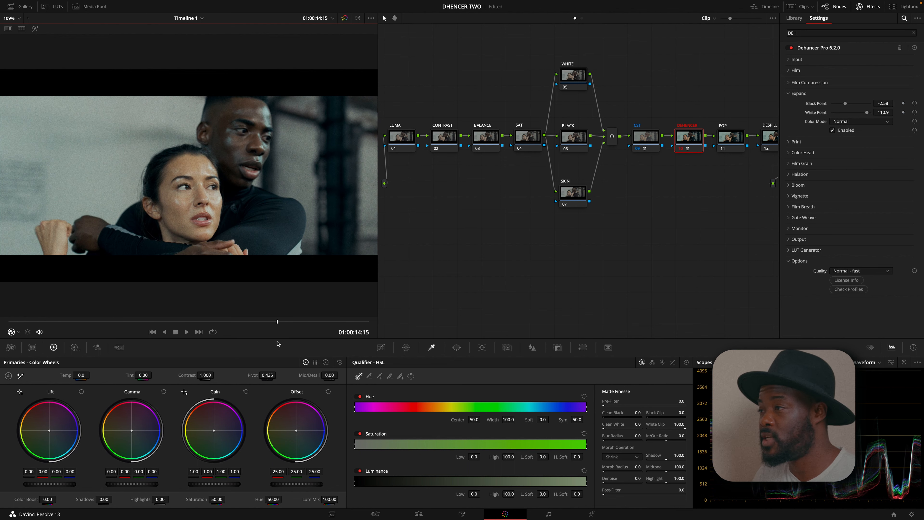
click(791, 94)
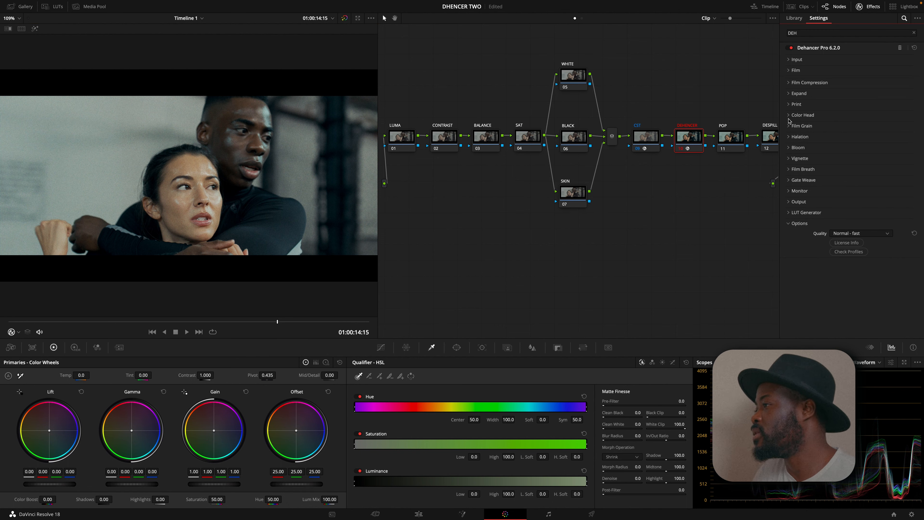
Enable Dehancer's Vignette at its default settings, compare it on different frames, and collapse the section
click(790, 159)
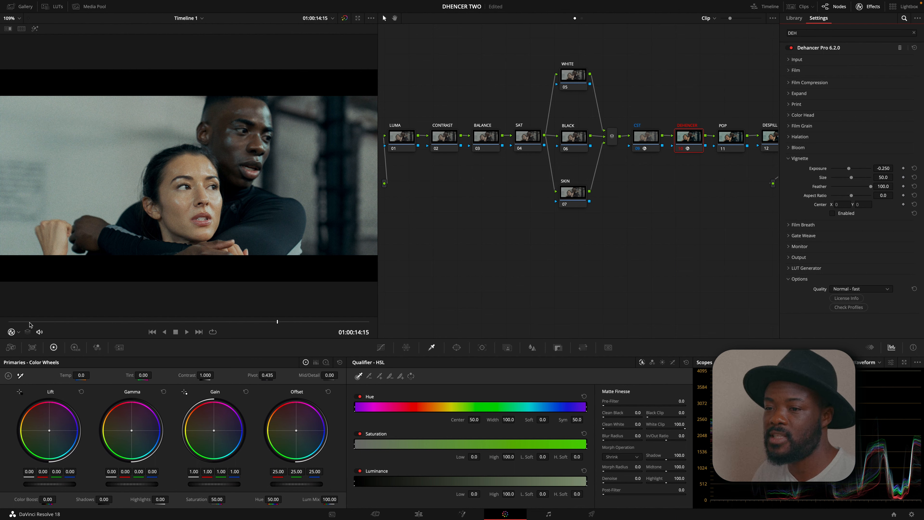
drag(30, 322, 48, 323)
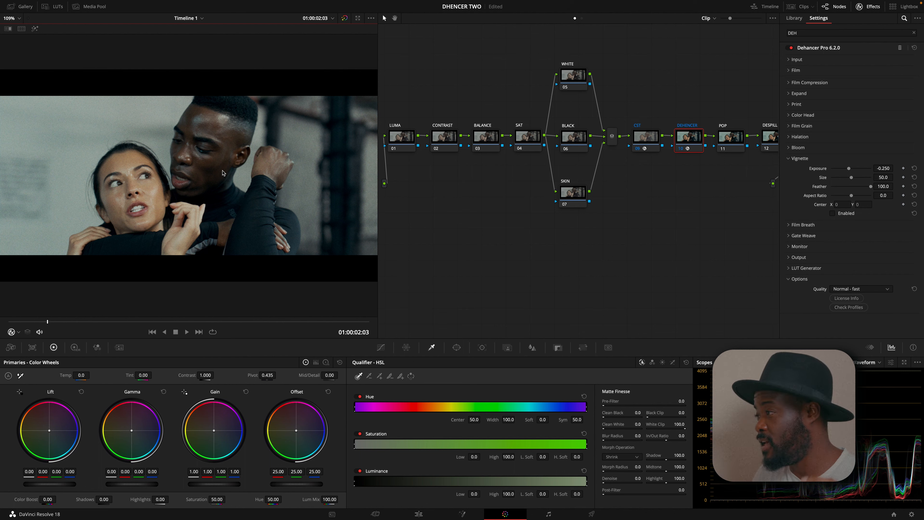
click(833, 214)
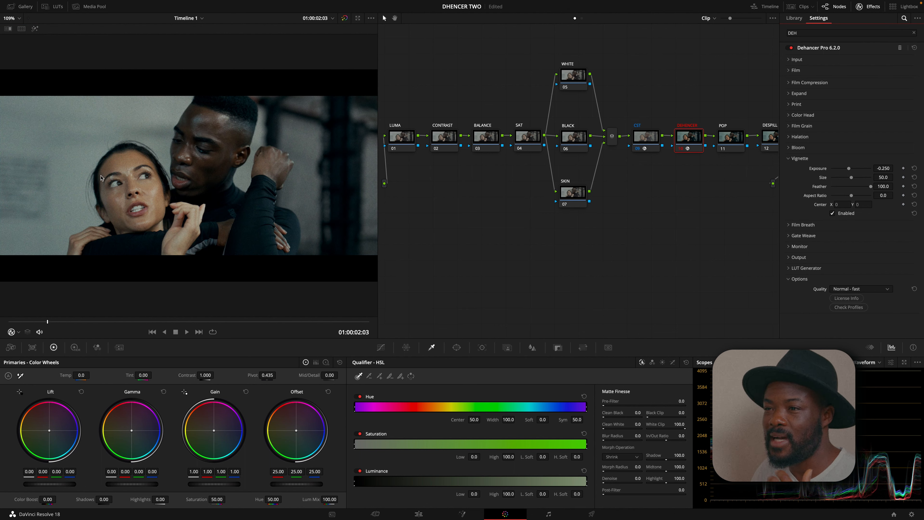
click(833, 214)
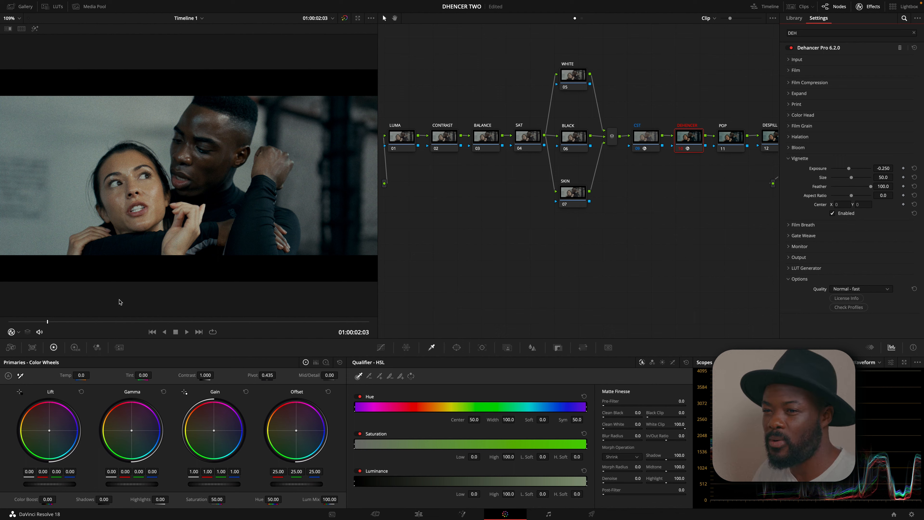
drag(47, 321, 202, 321)
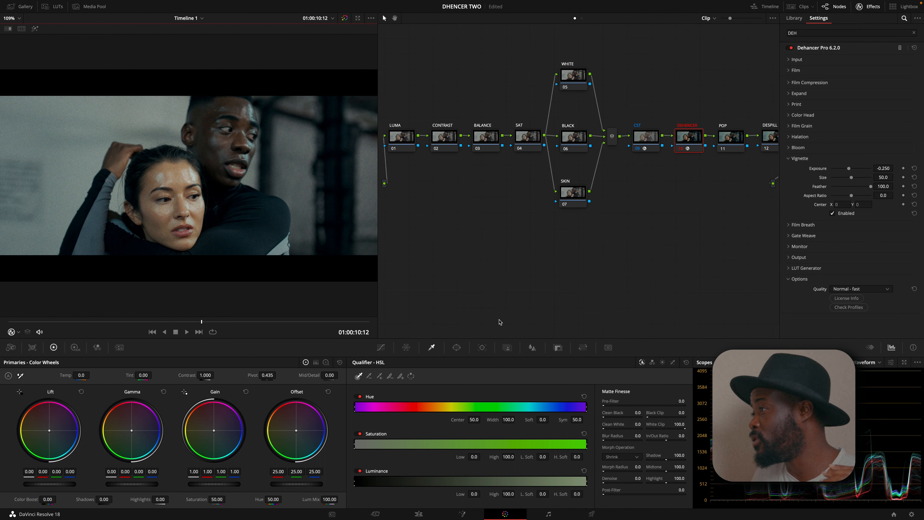
click(790, 158)
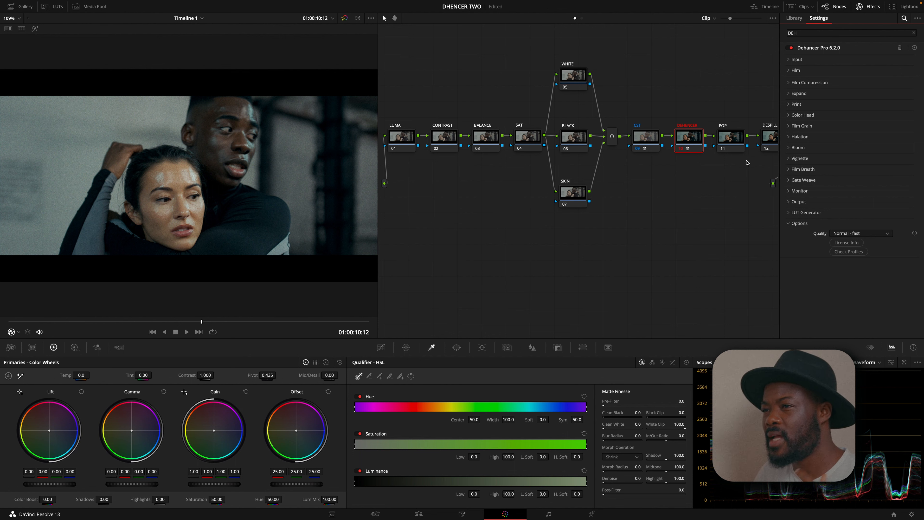
Enable Dehancer's Halation on an early frame, compare it on and off, and raise its Impact to 90.8
click(789, 137)
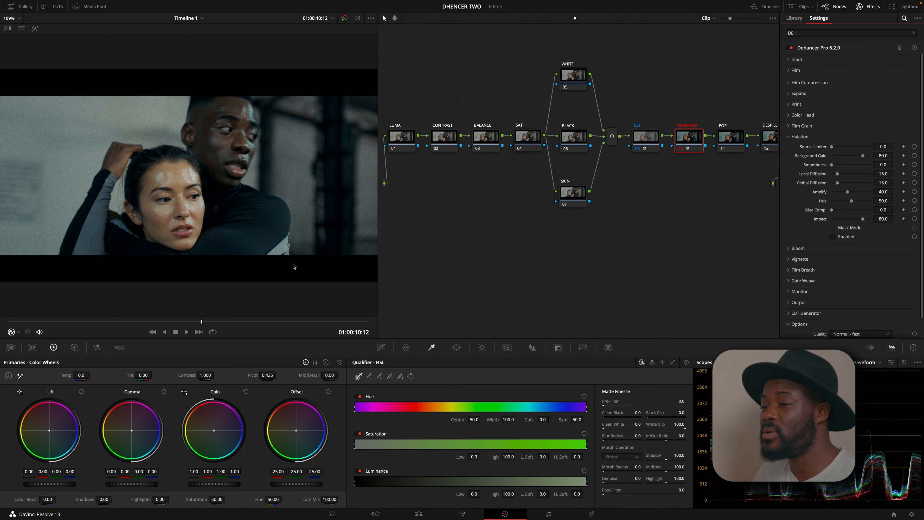
click(108, 321)
click(67, 321)
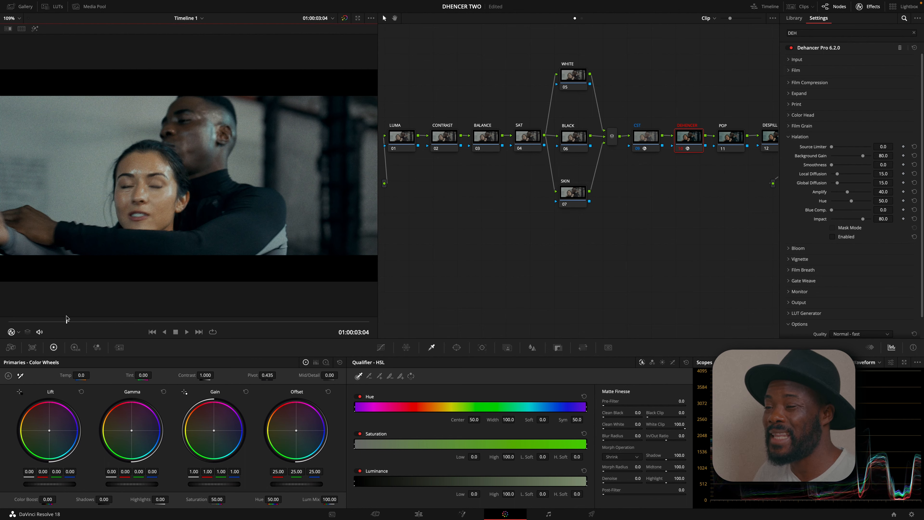
mouse_move(65, 320)
mouse_down()
mouse_move(54, 323)
mouse_move(65, 324)
mouse_up()
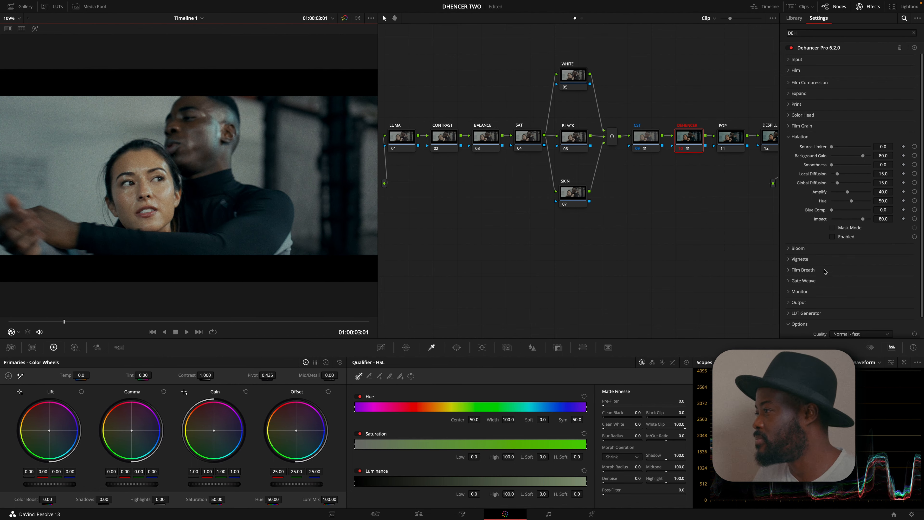
click(833, 237)
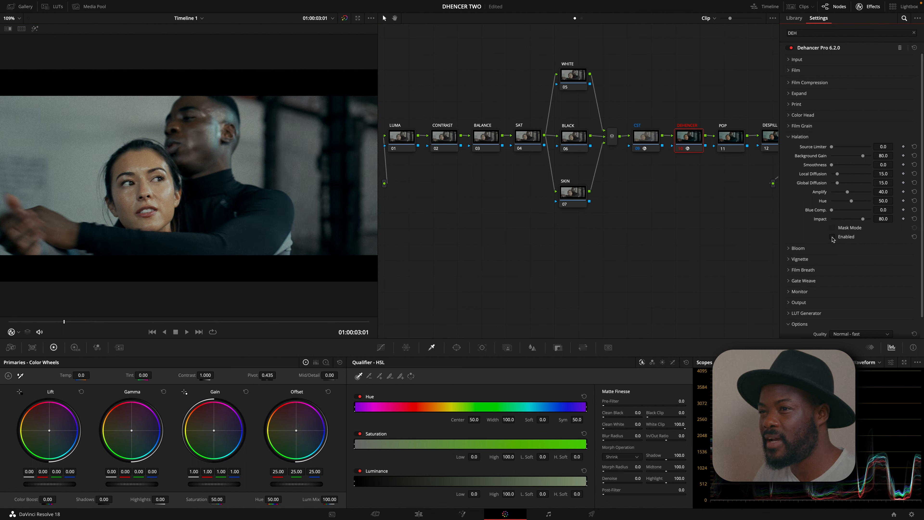
click(833, 237)
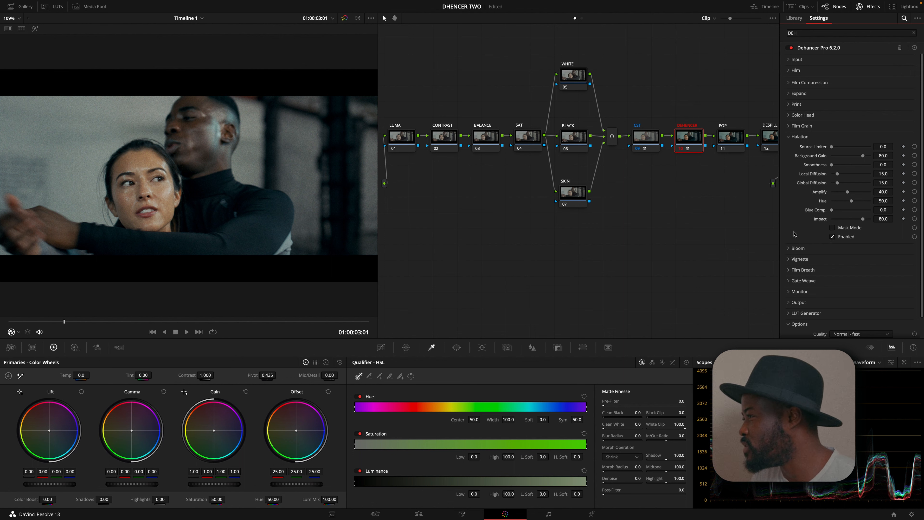
drag(863, 218, 867, 219)
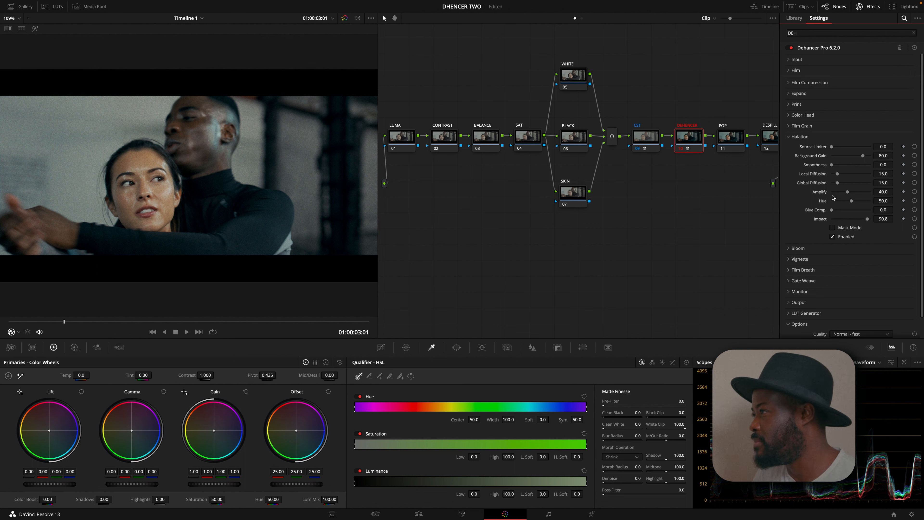
Collapse Halation, enable Dehancer's Bloom with Impact 21.1, and collapse the Bloom section
click(788, 138)
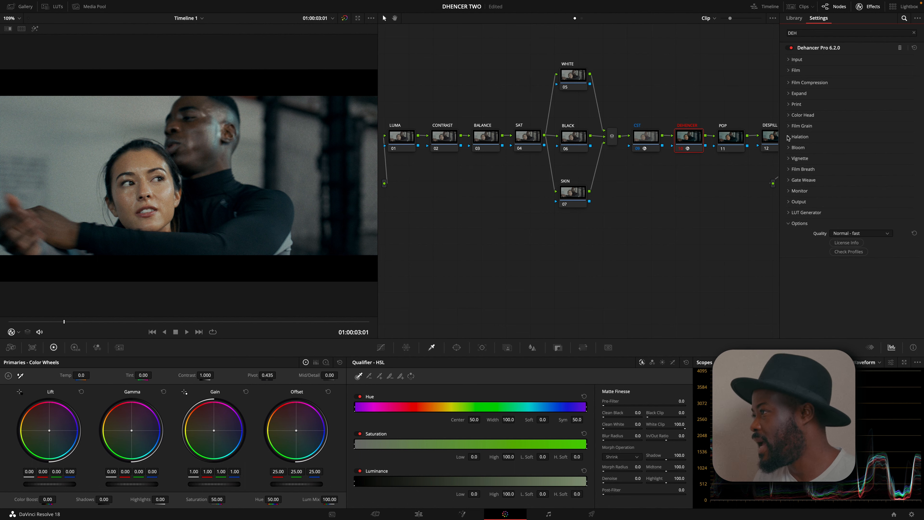
click(788, 148)
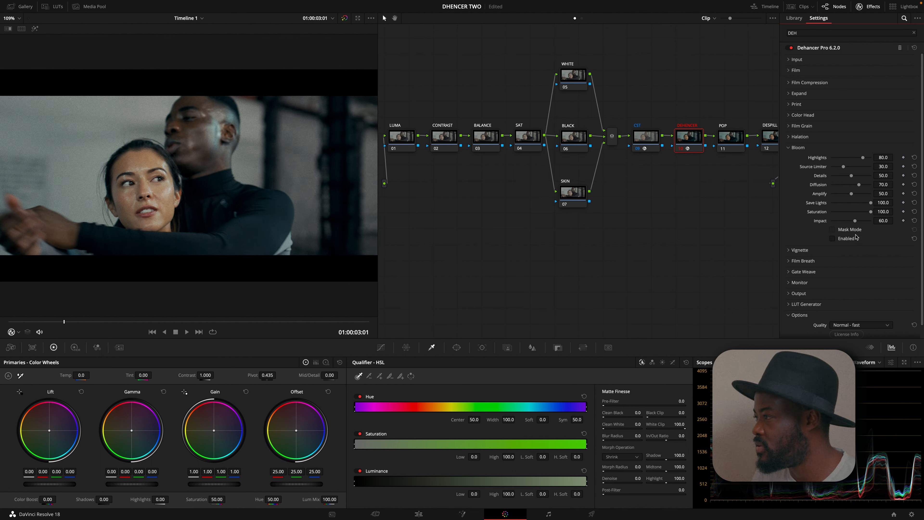
click(833, 239)
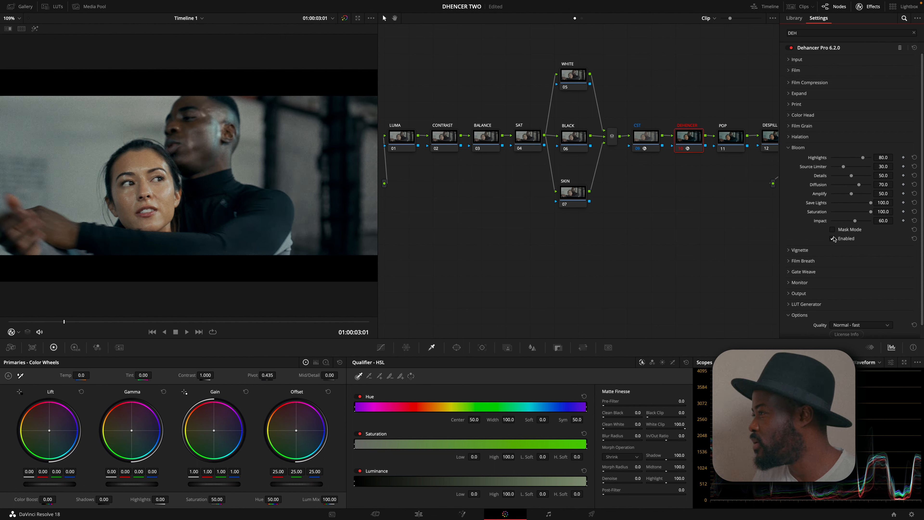
drag(855, 221, 840, 222)
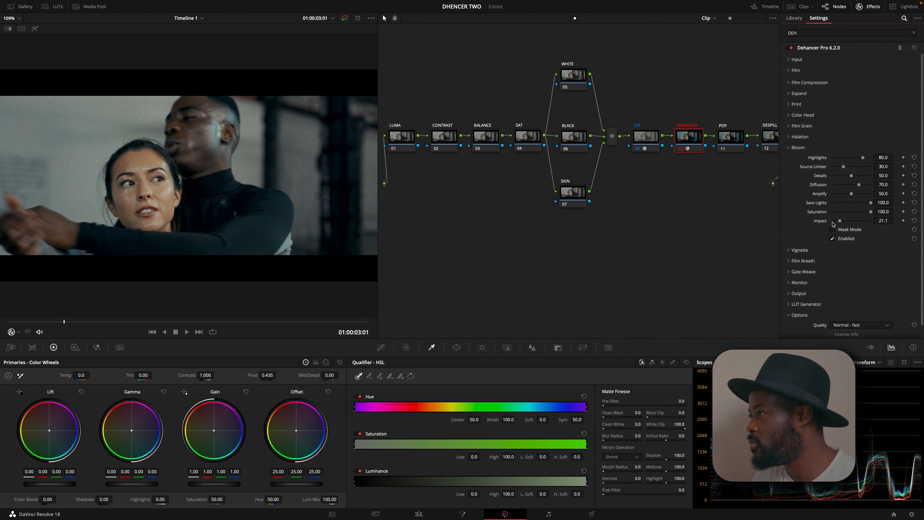
click(788, 150)
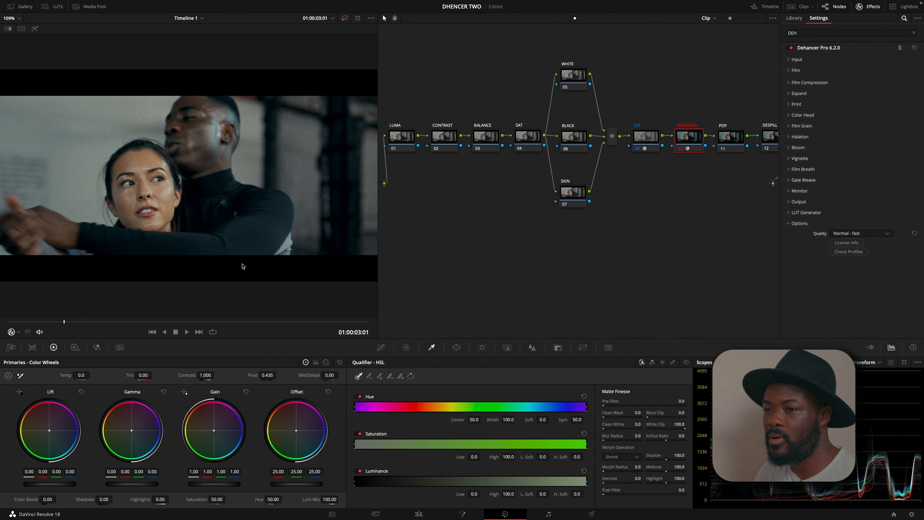
Go to an earlier frame and lower Dehancer's Expand Black Point to -5.32 on the Dehancer node, leaving the section collapsed
drag(65, 322, 28, 322)
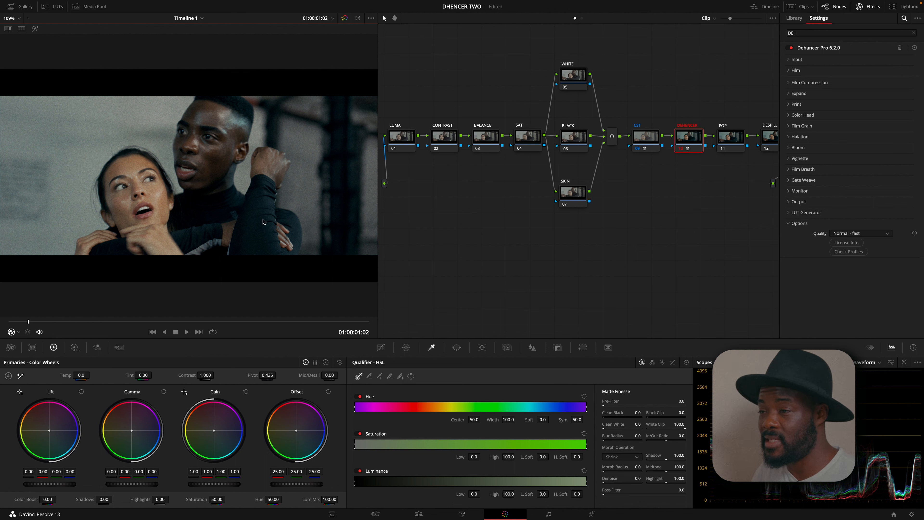
click(577, 141)
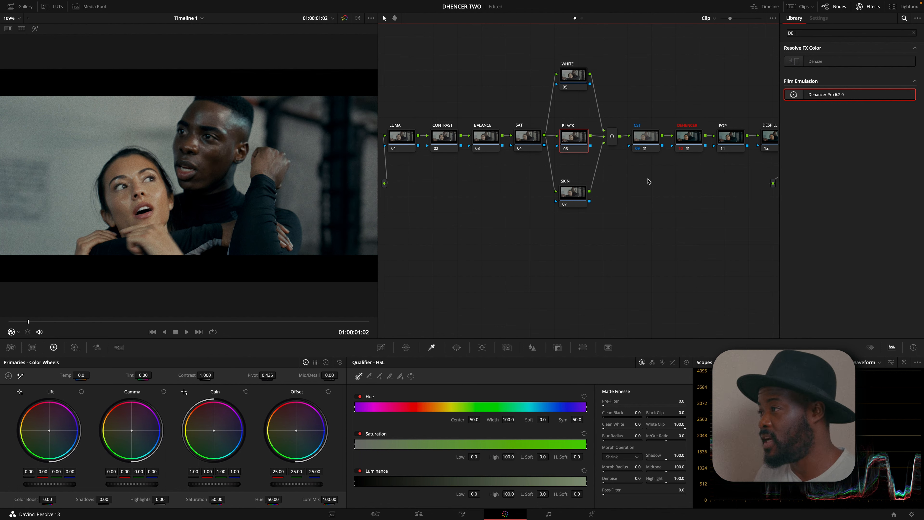
click(685, 144)
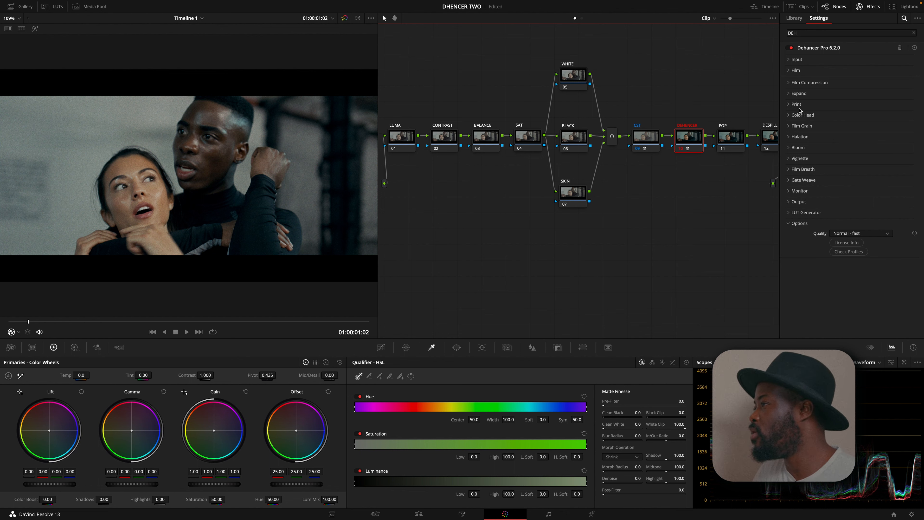
click(789, 95)
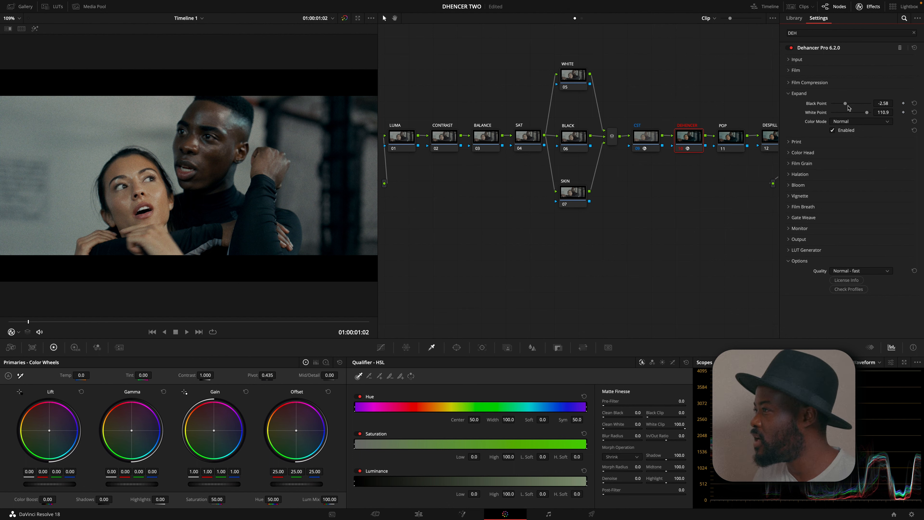
drag(845, 104, 844, 104)
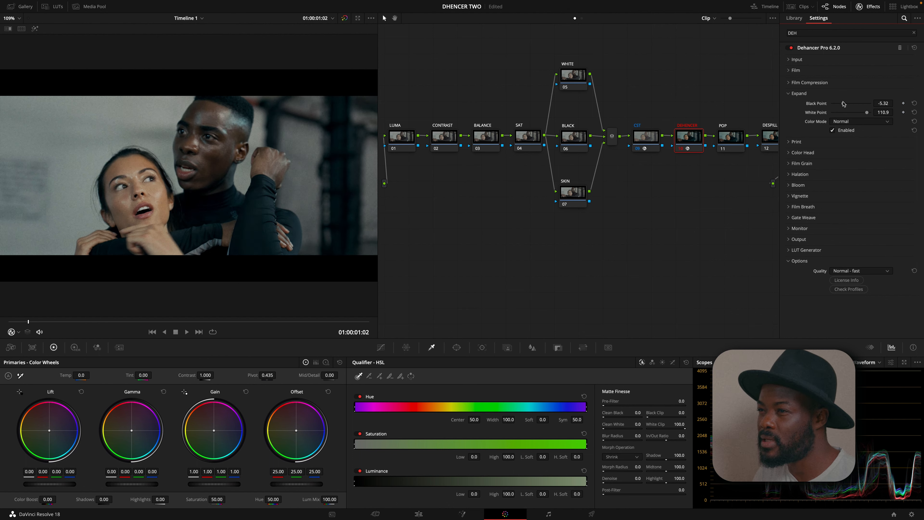
click(790, 95)
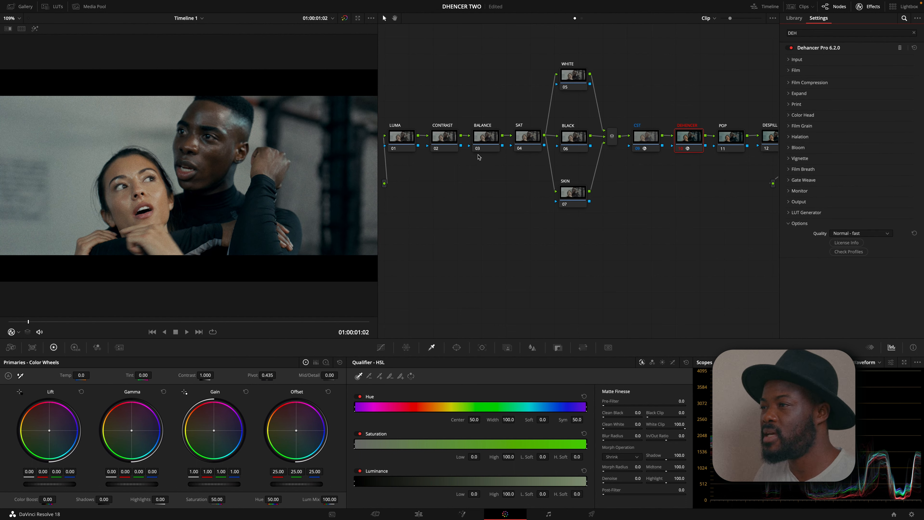
Select the LUMA node, hide the effects library, go to frame 01:00:00:11 and set the viewer's overlay mode to Qualifier
click(401, 145)
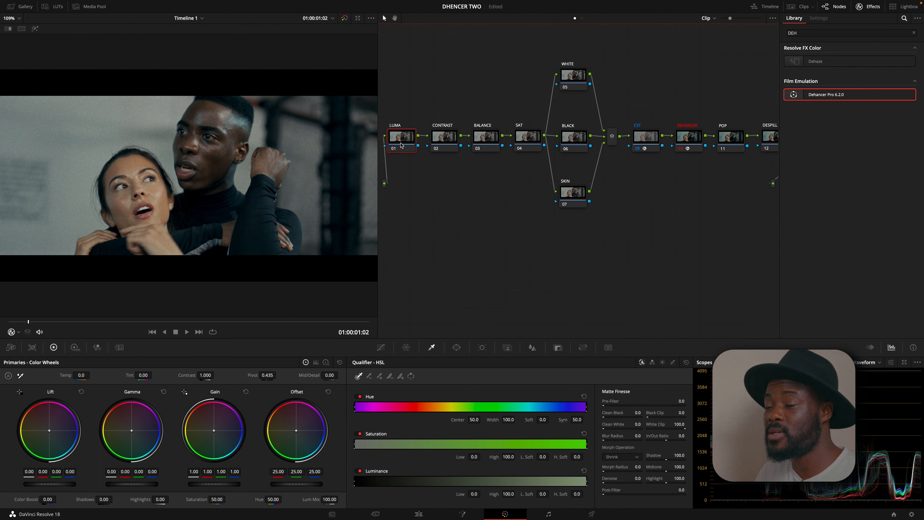
click(860, 6)
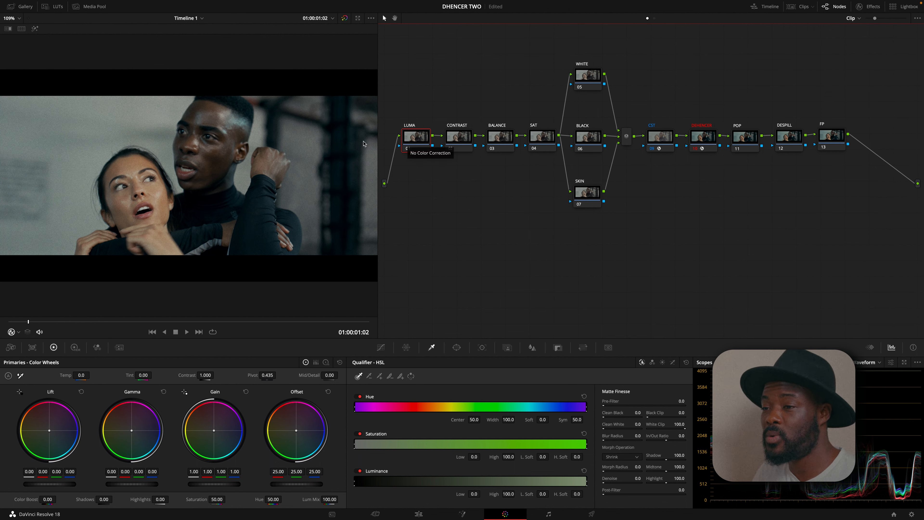
click(38, 323)
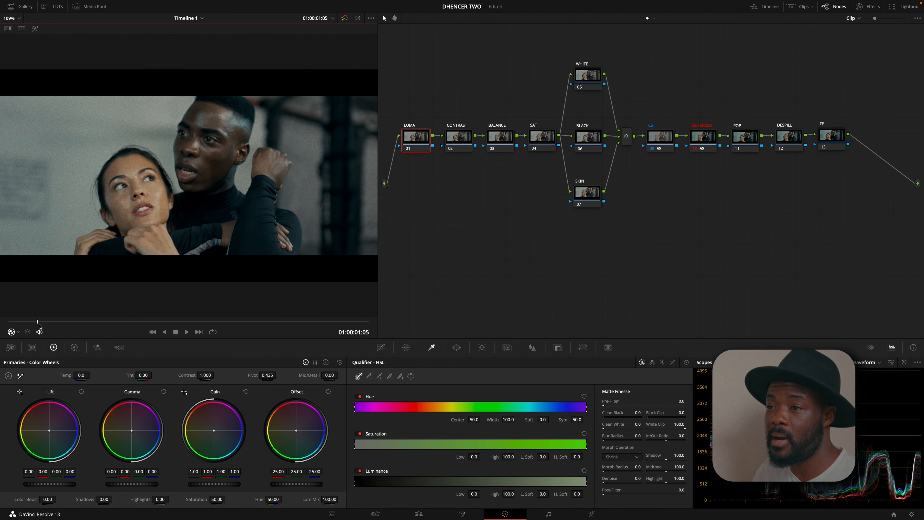
drag(39, 323, 16, 321)
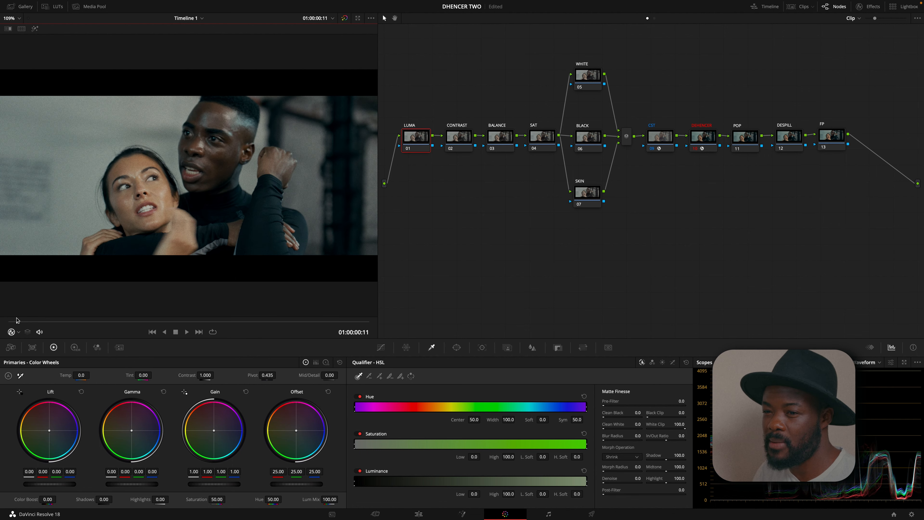
click(18, 332)
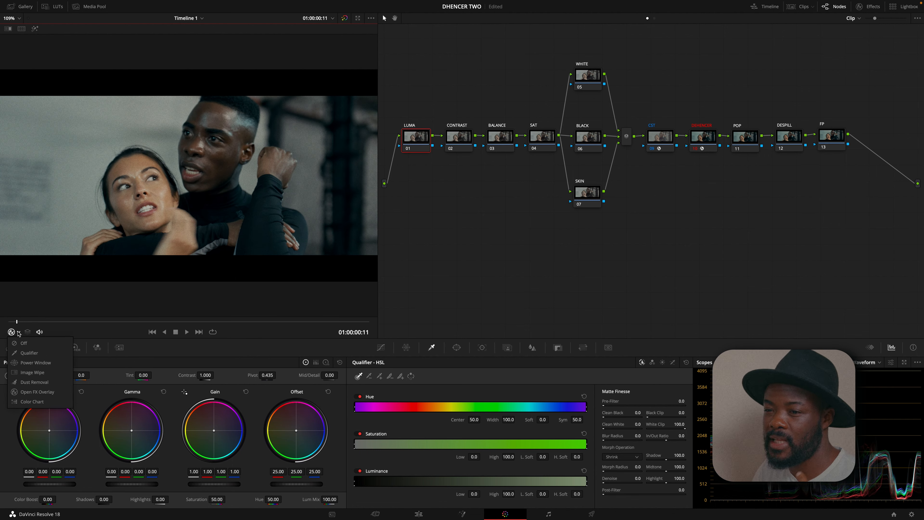
click(29, 352)
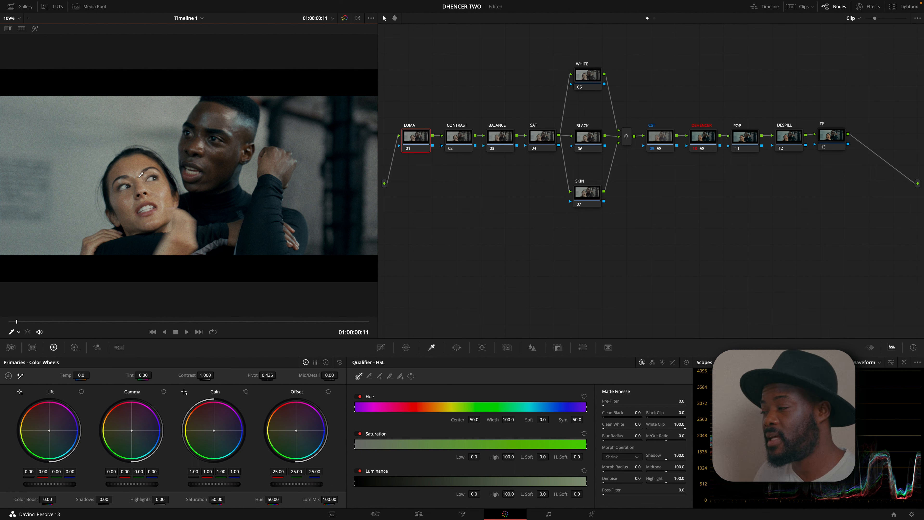
Set the waveform scope to display only the Y (luma) channel
click(879, 363)
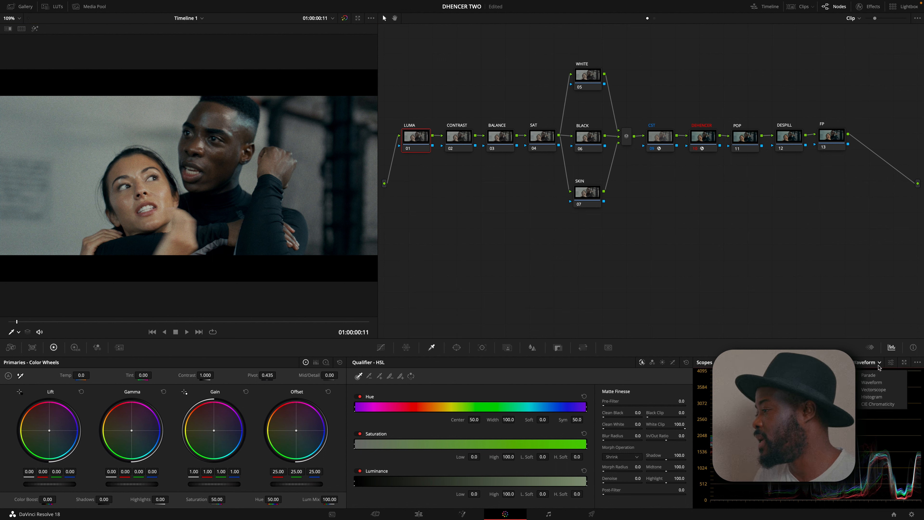
click(874, 383)
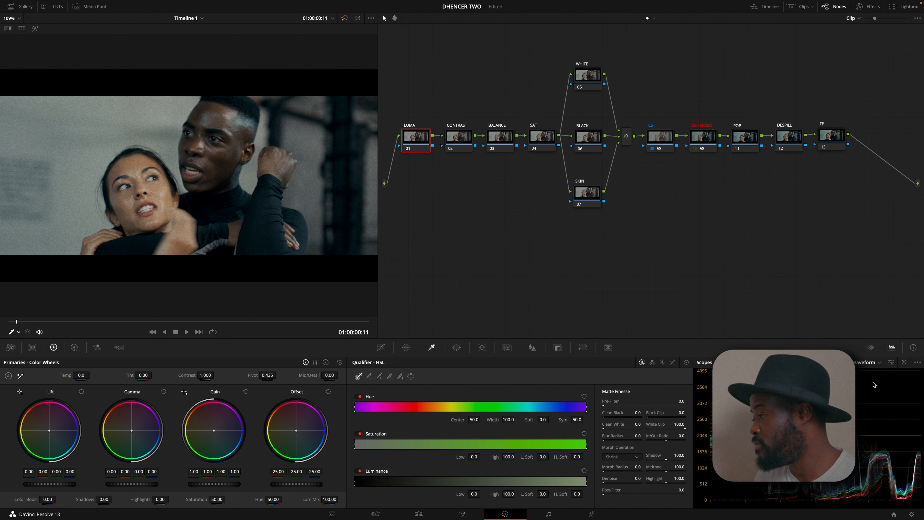
click(891, 362)
click(857, 356)
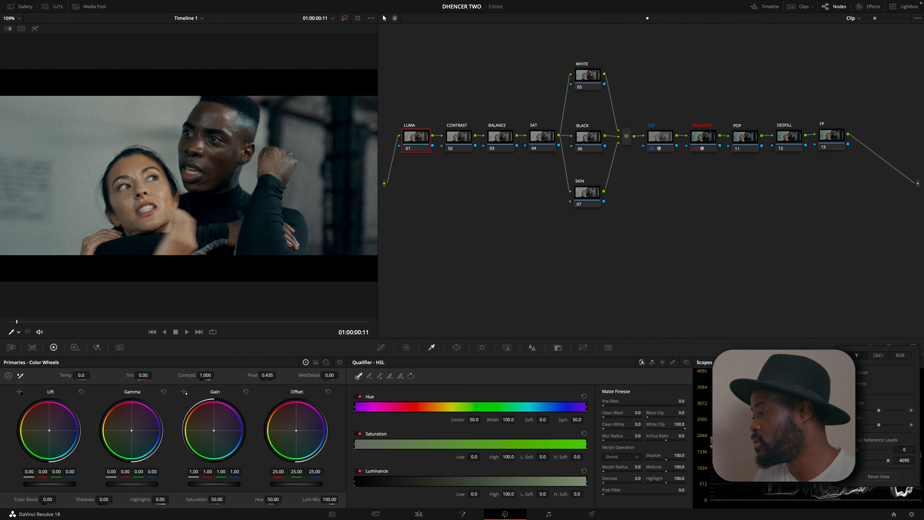
key(Escape)
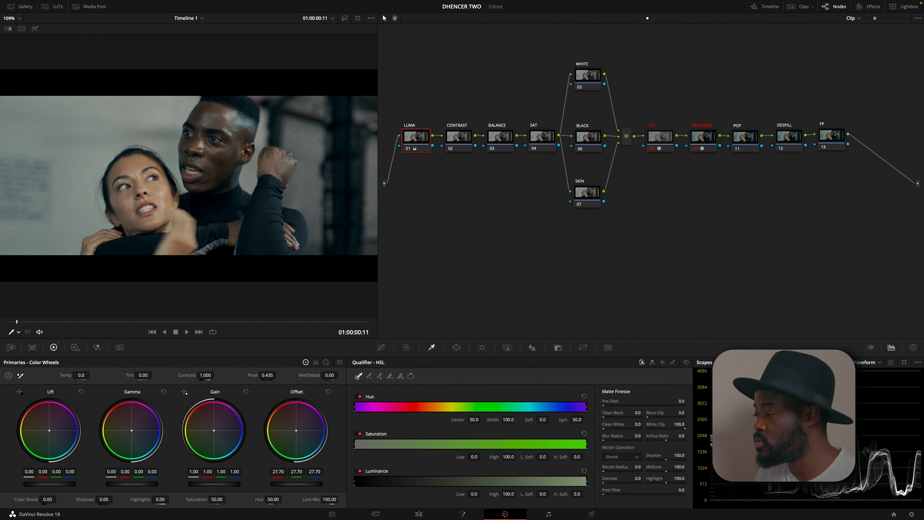
Raise the LUMA node's Offset to 41.05, set the CONTRAST node's Contrast to 1.266, and check frames further along the clip
mouse_move(291, 484)
mouse_down()
mouse_move(310, 484)
mouse_move(280, 486)
mouse_up()
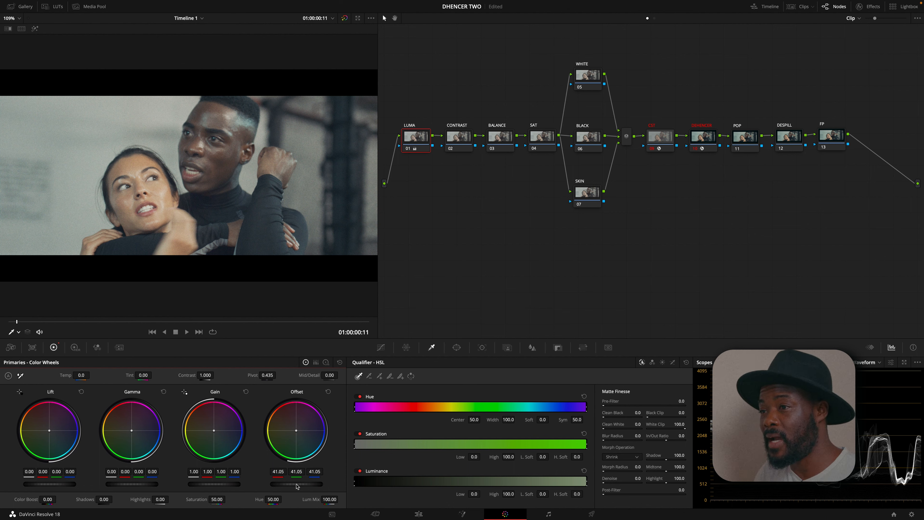
click(465, 141)
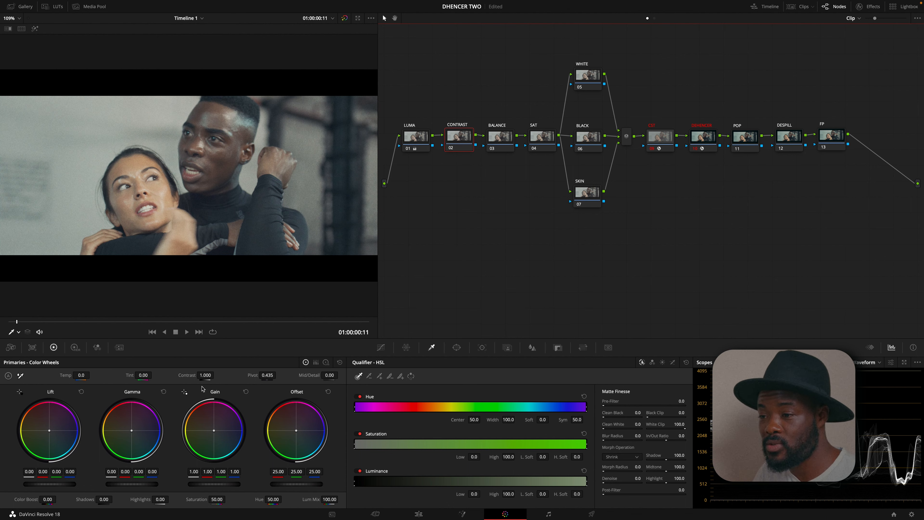
drag(204, 375, 216, 374)
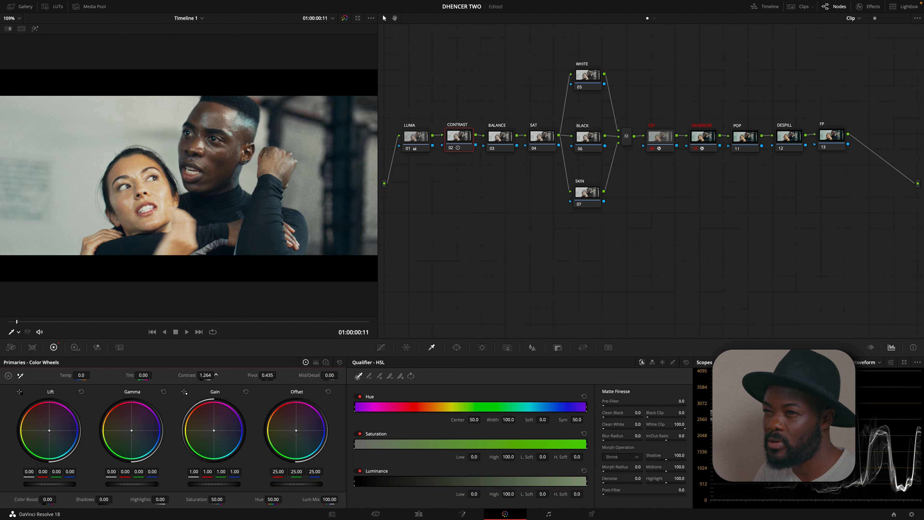
drag(19, 321, 36, 330)
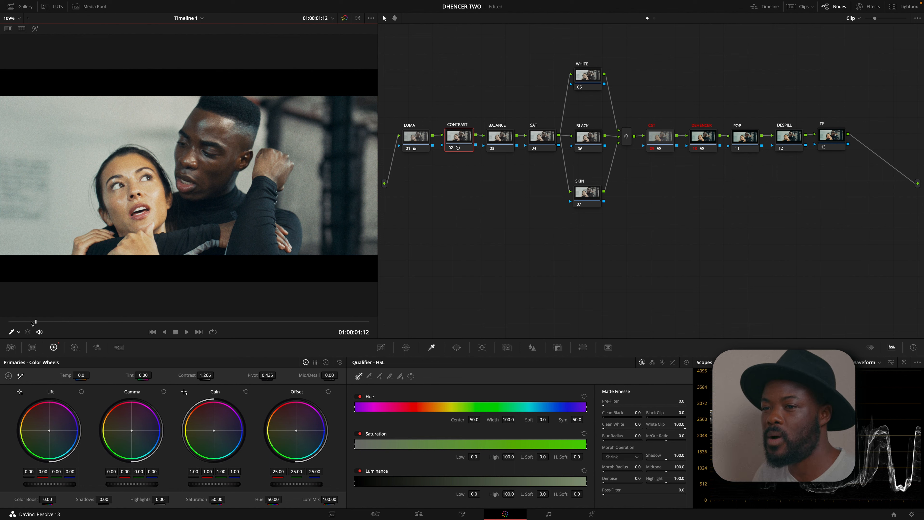
mouse_move(36, 322)
mouse_down()
mouse_move(259, 332)
mouse_move(52, 323)
mouse_up()
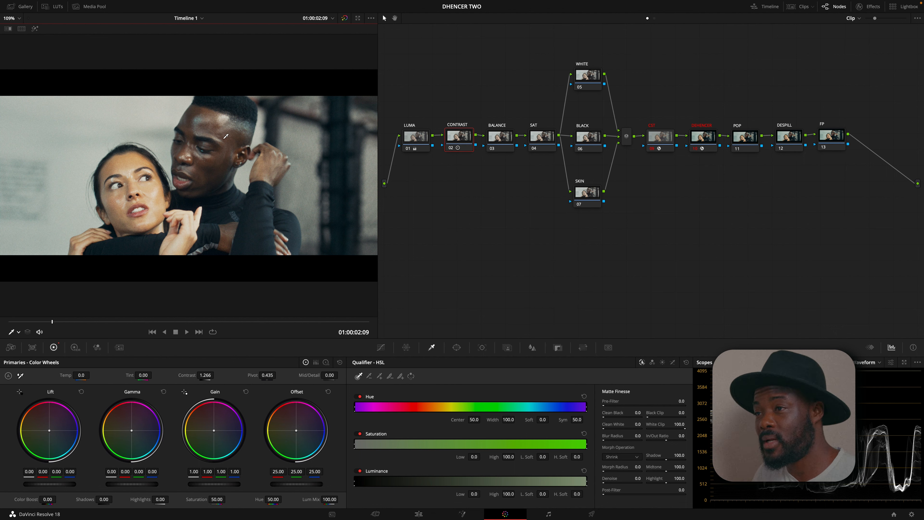
Set the SAT node's color space to HSV and disable Channel 1 and Channel 3 so only Channel 2 is active
click(534, 139)
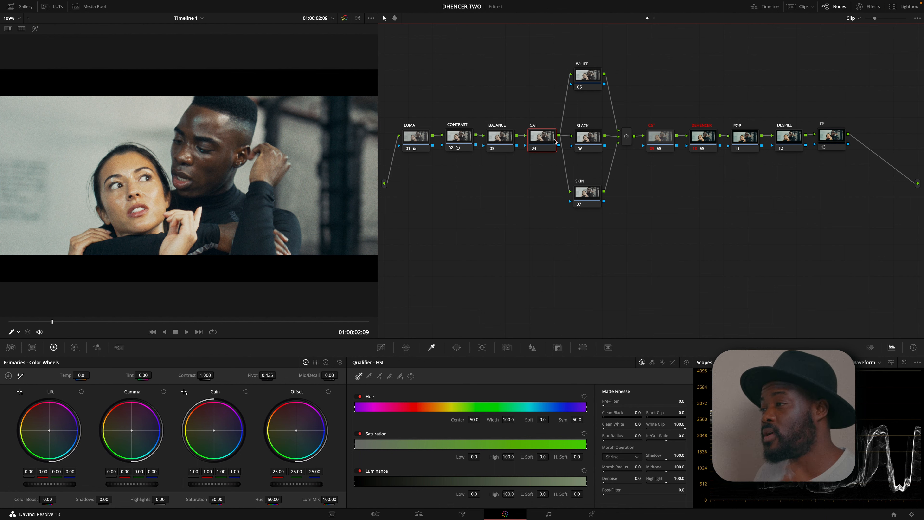
right_click(541, 139)
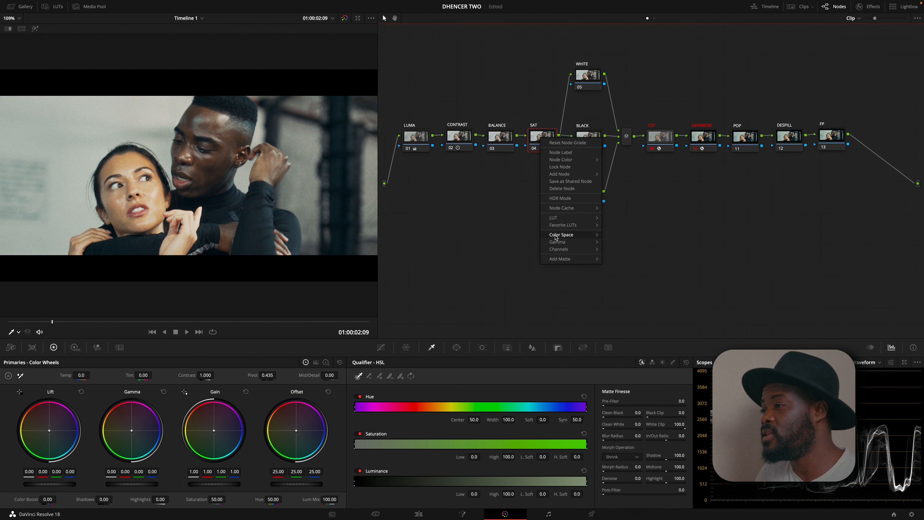
mouse_move(556, 236)
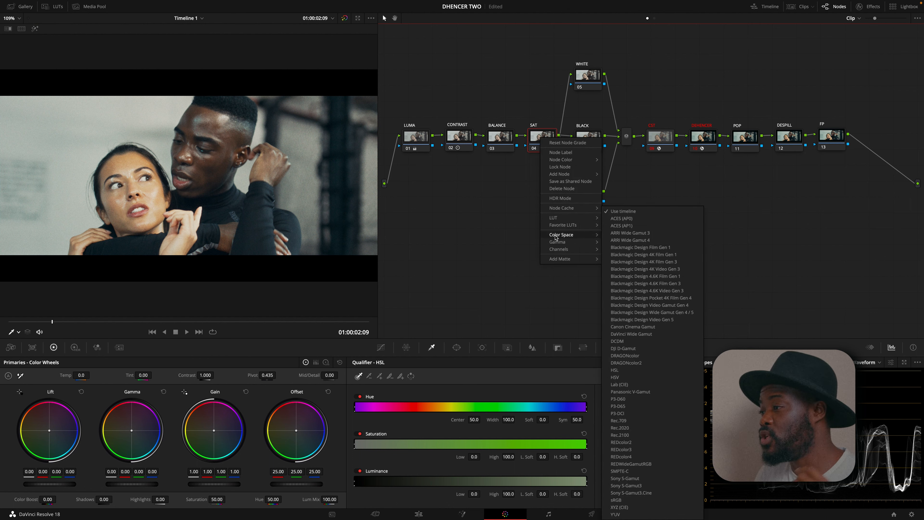
click(615, 377)
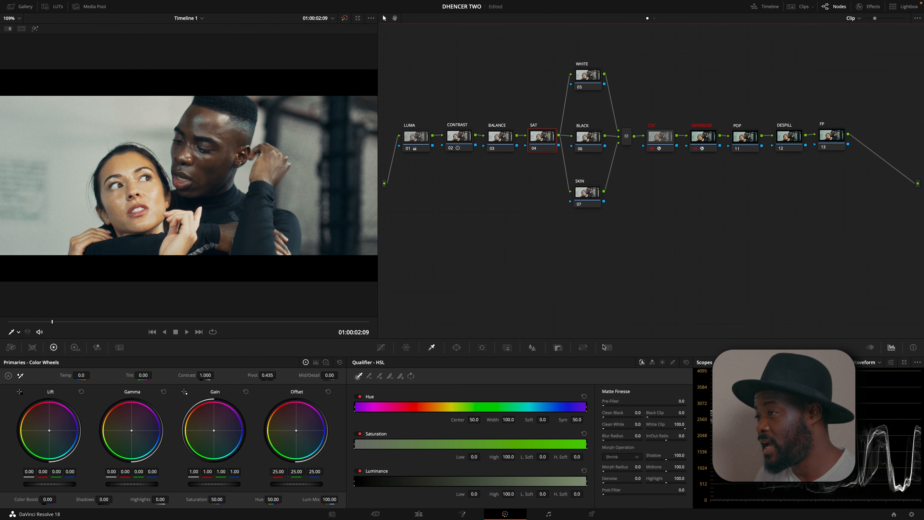
right_click(543, 144)
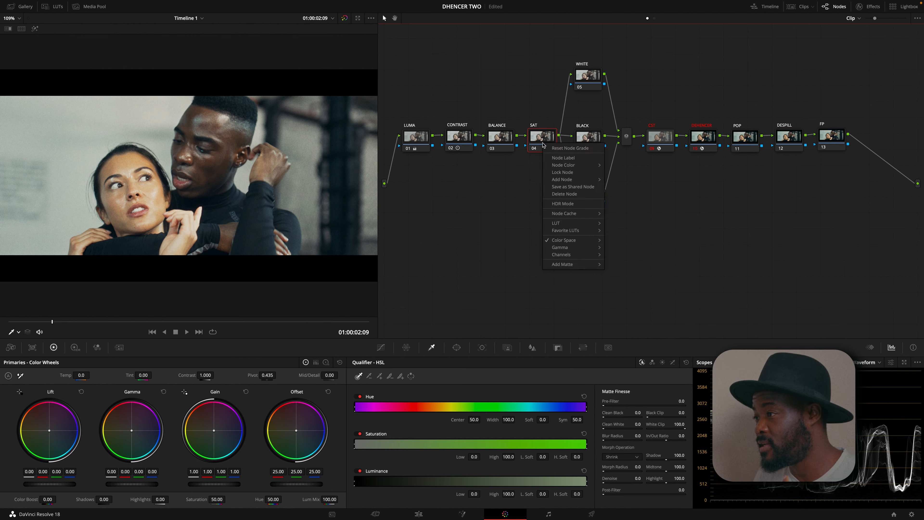
mouse_move(563, 258)
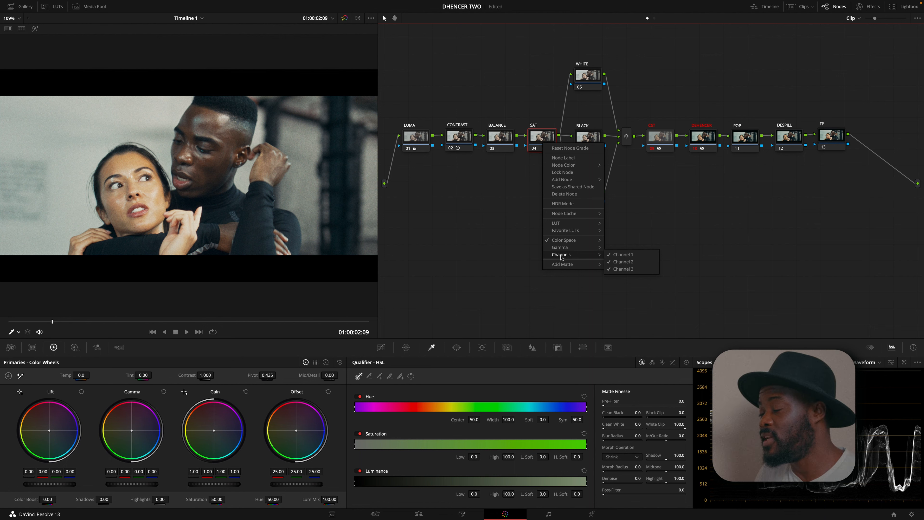
click(626, 255)
right_click(540, 144)
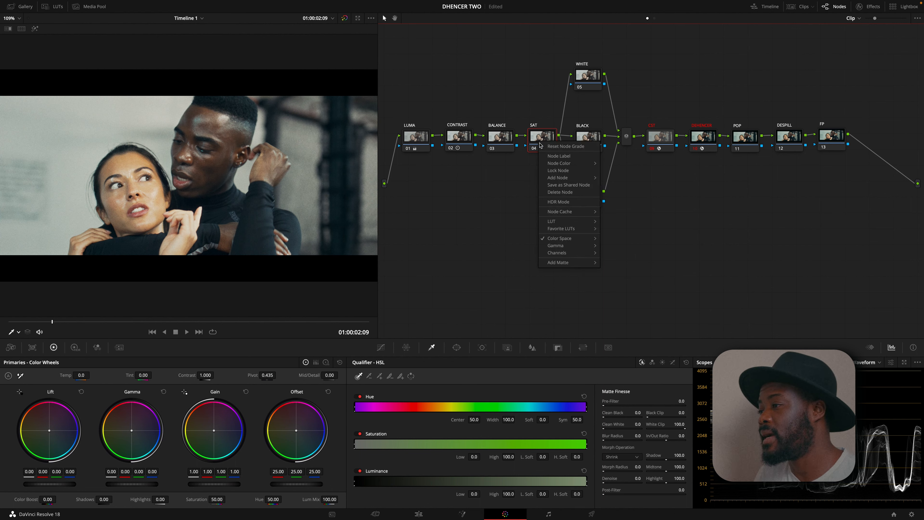
mouse_move(569, 252)
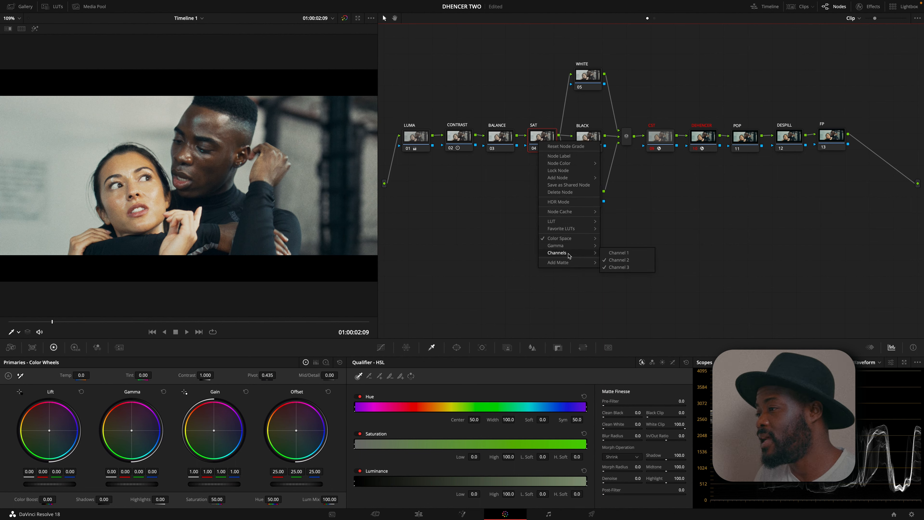
click(619, 267)
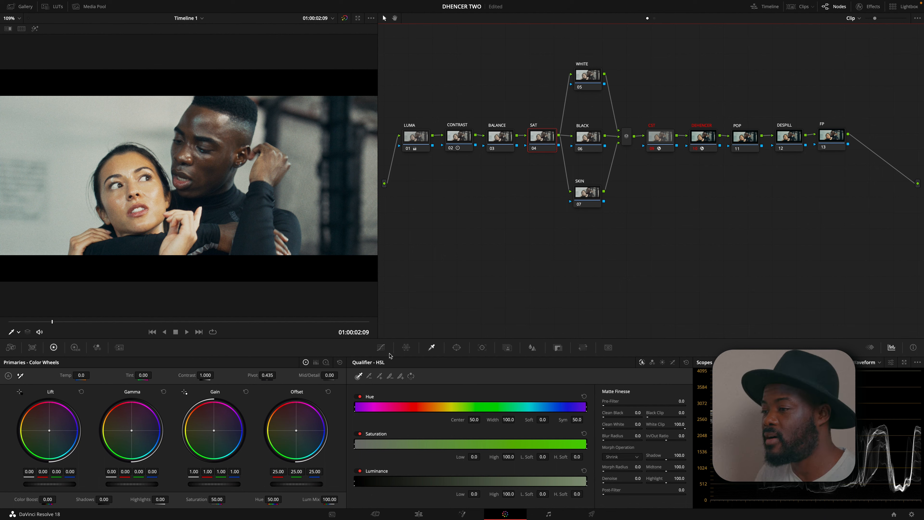
Show the SAT node's custom curves, isolate the green channel for editing and add the default anchors to it
click(382, 348)
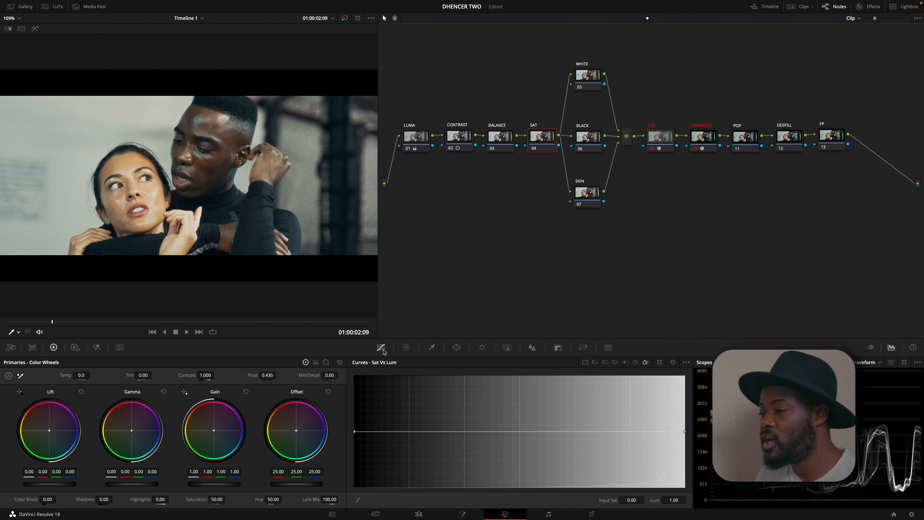
click(585, 362)
click(634, 377)
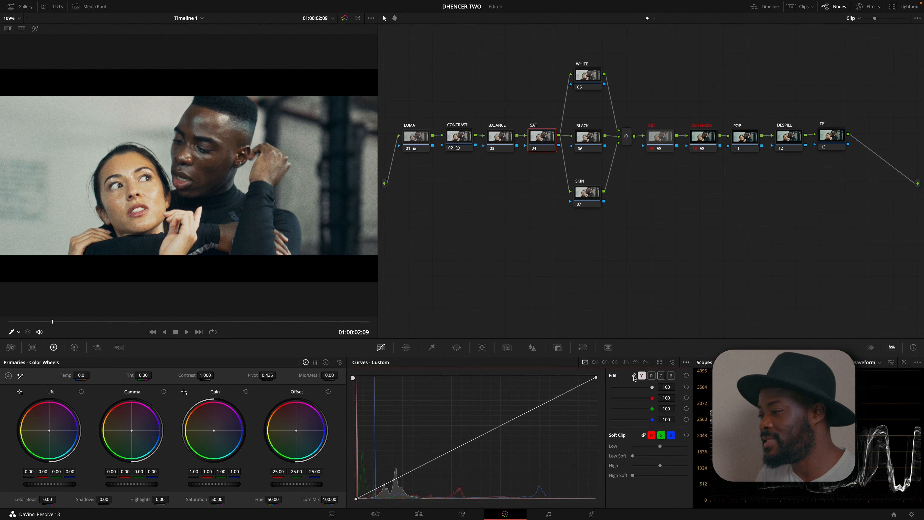
click(661, 376)
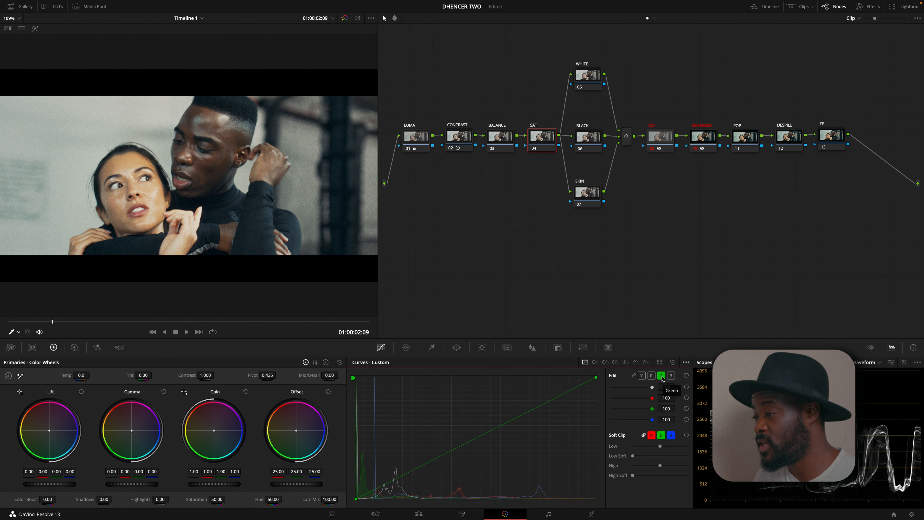
click(686, 362)
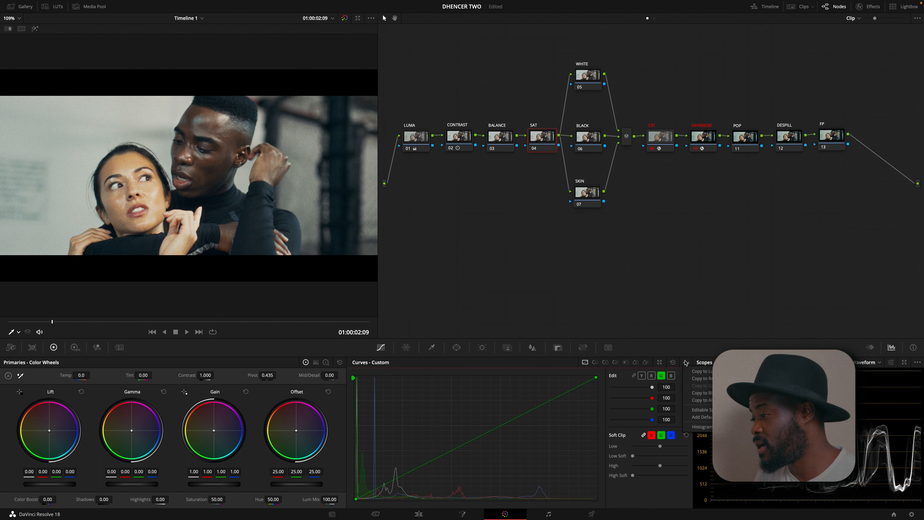
click(700, 417)
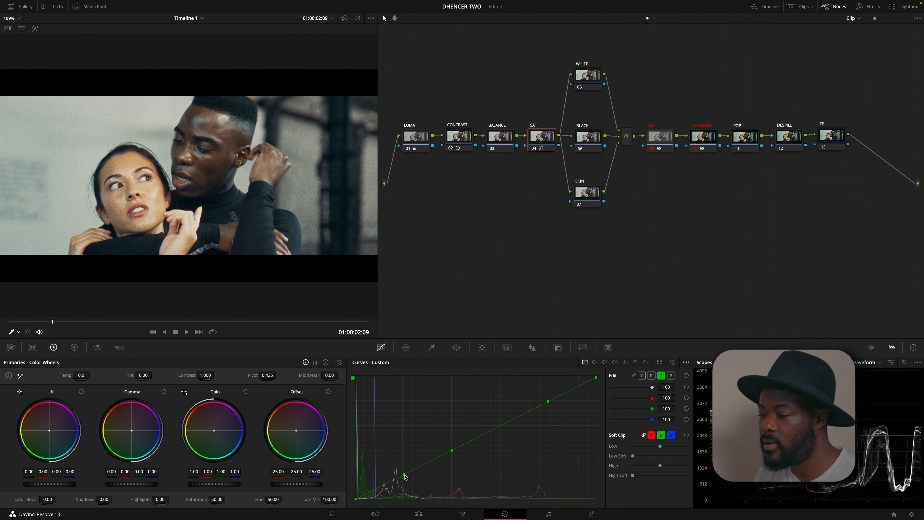
Raise the green curve's lowest added anchor slightly, compare with the SAT node off and on, and go to frame 01:00:05:04
drag(405, 477, 406, 471)
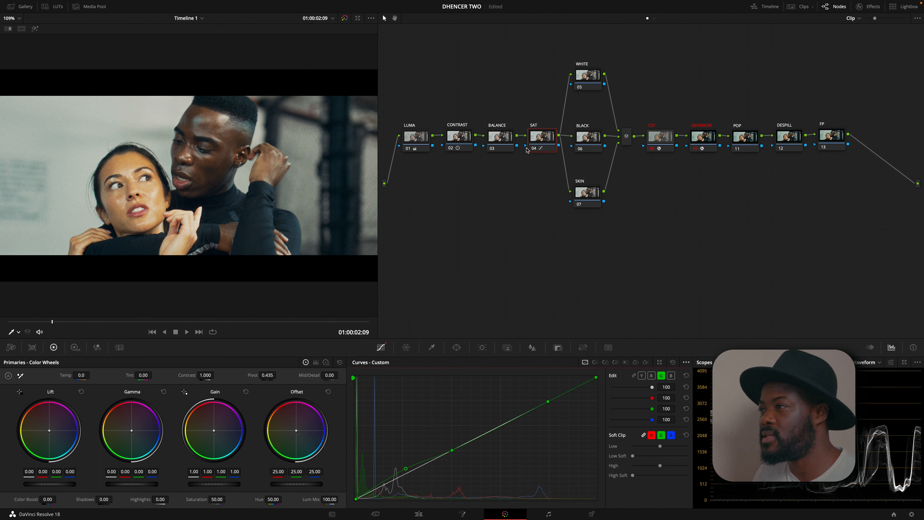
click(536, 149)
click(535, 149)
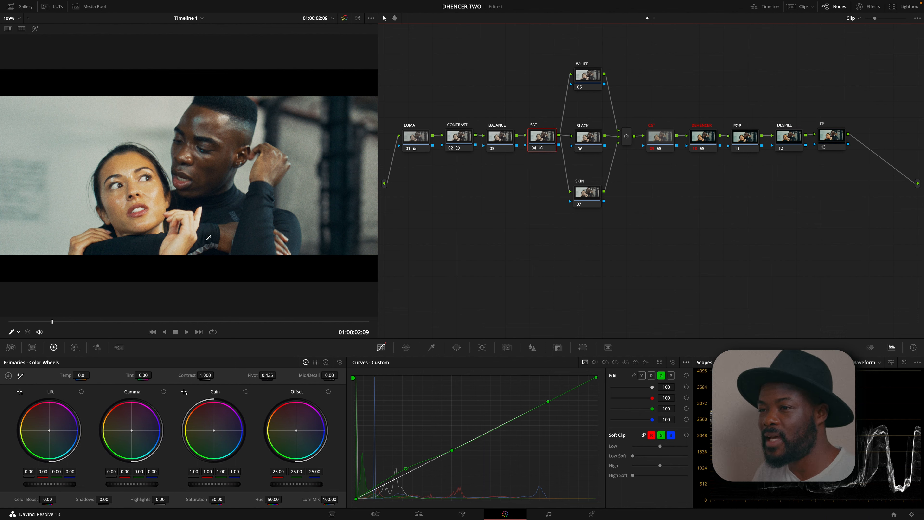
drag(53, 321, 103, 320)
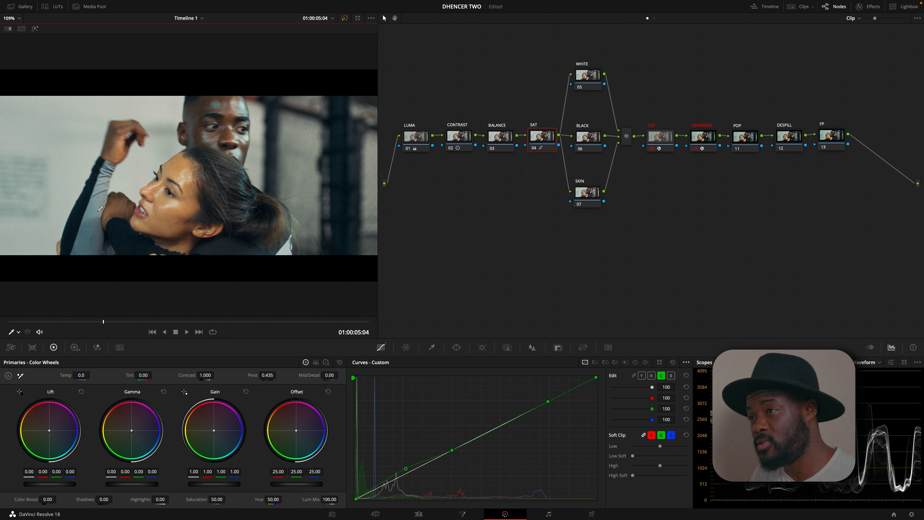
Try ganging the Color Head sliders in the DEHANCER node's Dehancer Pro settings and shifting them together to -14.2
click(706, 143)
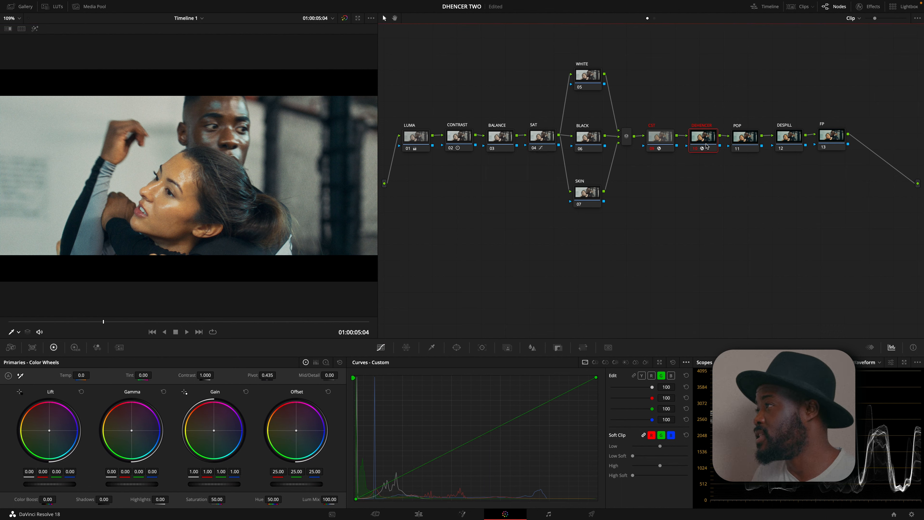
click(868, 7)
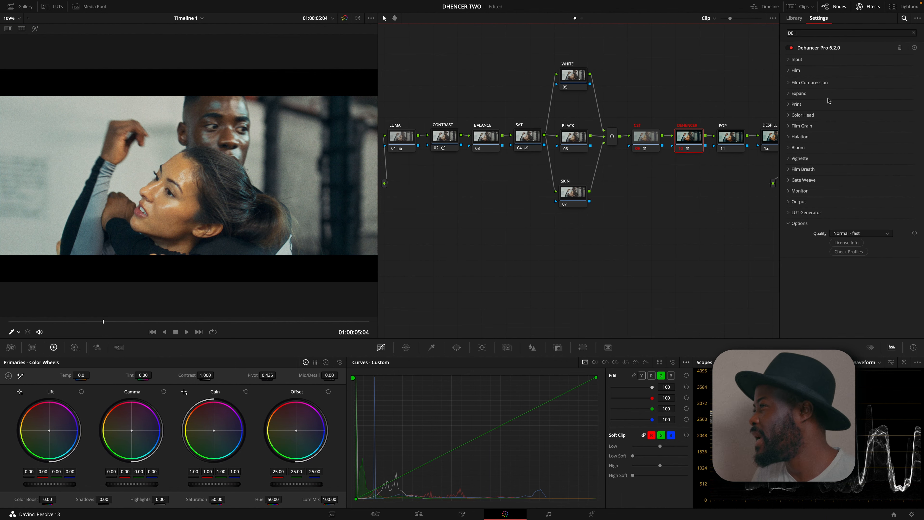
click(789, 115)
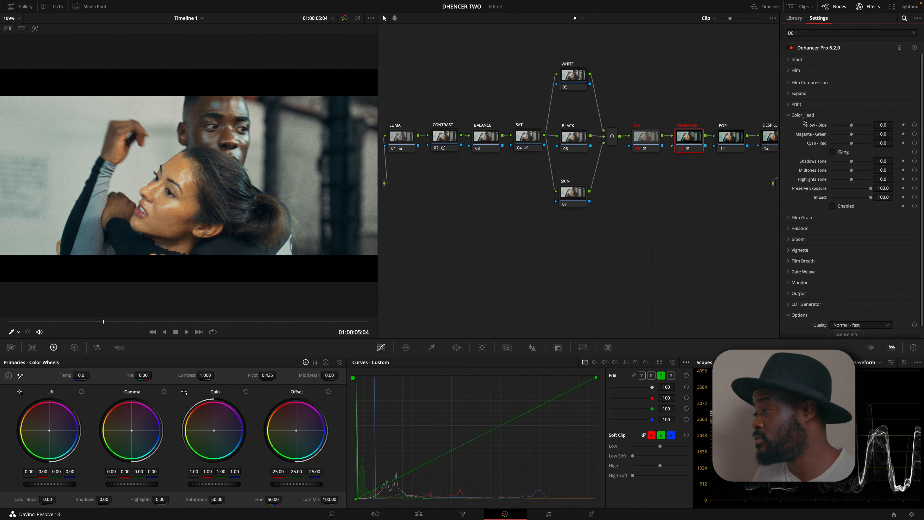
click(838, 153)
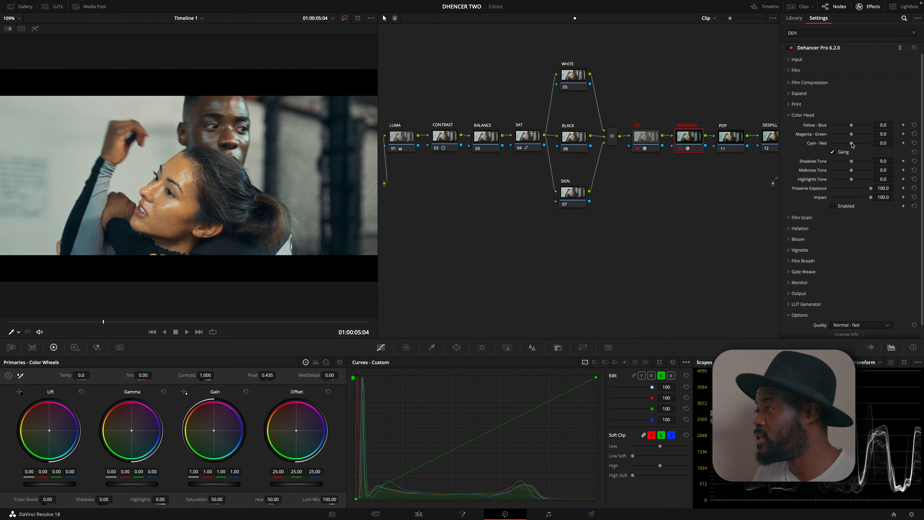
mouse_move(852, 143)
mouse_down()
mouse_move(862, 143)
mouse_move(814, 142)
mouse_move(827, 157)
mouse_move(846, 144)
mouse_up()
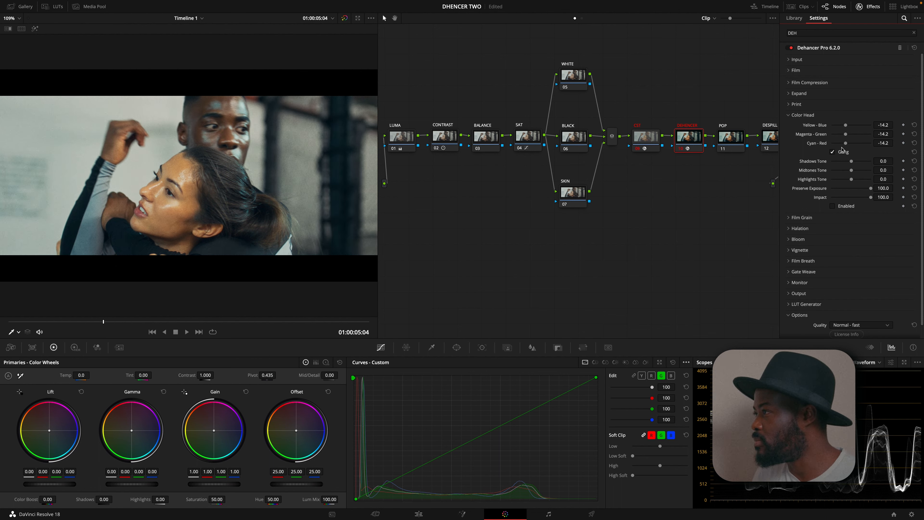
Reset the Yellow-Blue, Magenta-Green and Cyan-Red sliders of the Color Head and hide the effects settings
click(914, 125)
click(914, 134)
click(914, 143)
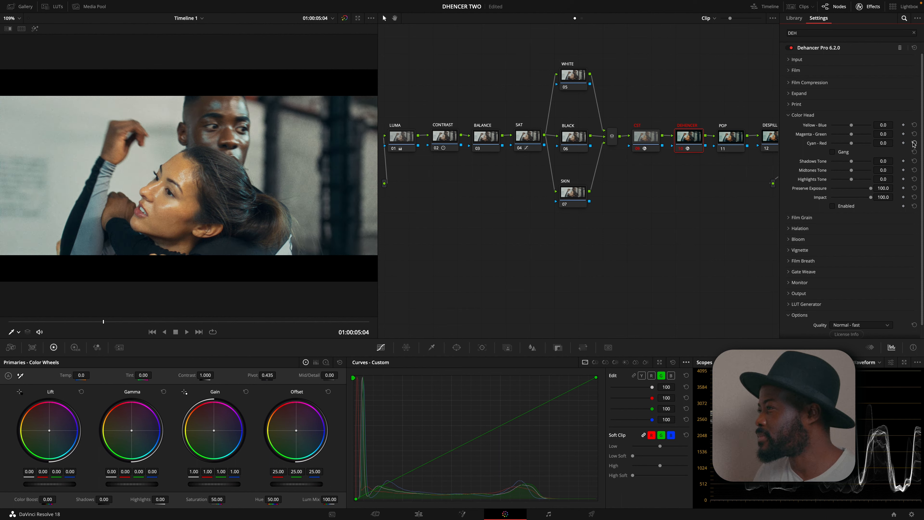
click(797, 115)
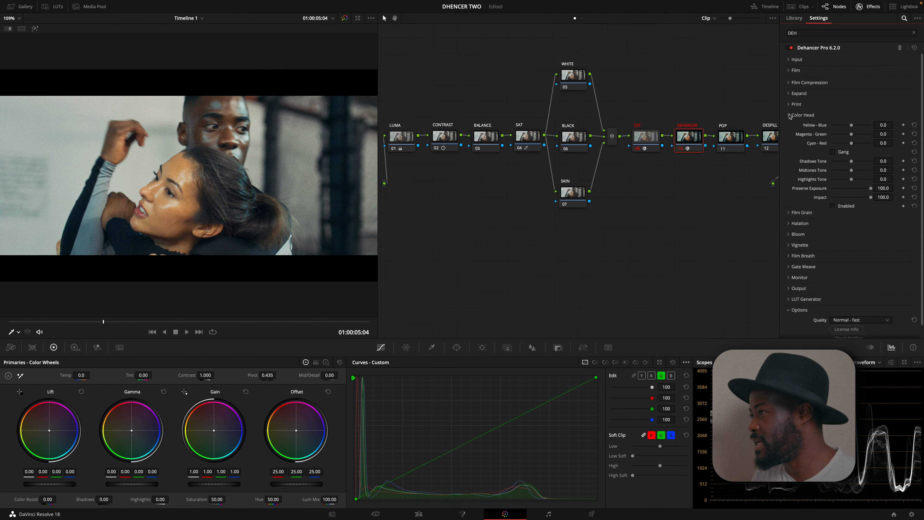
click(875, 7)
Find the Despill effect in the effects library, apply it to the DESPILL node and hide the effects settings
click(784, 145)
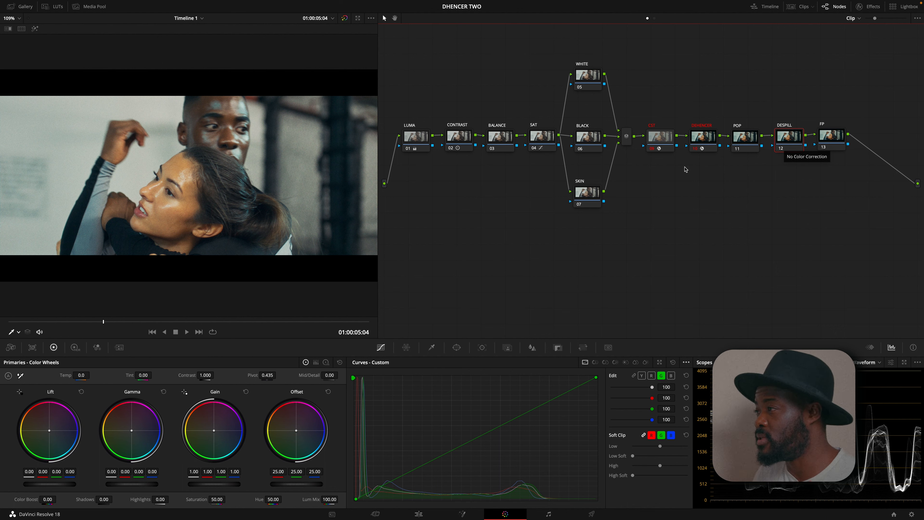
click(783, 141)
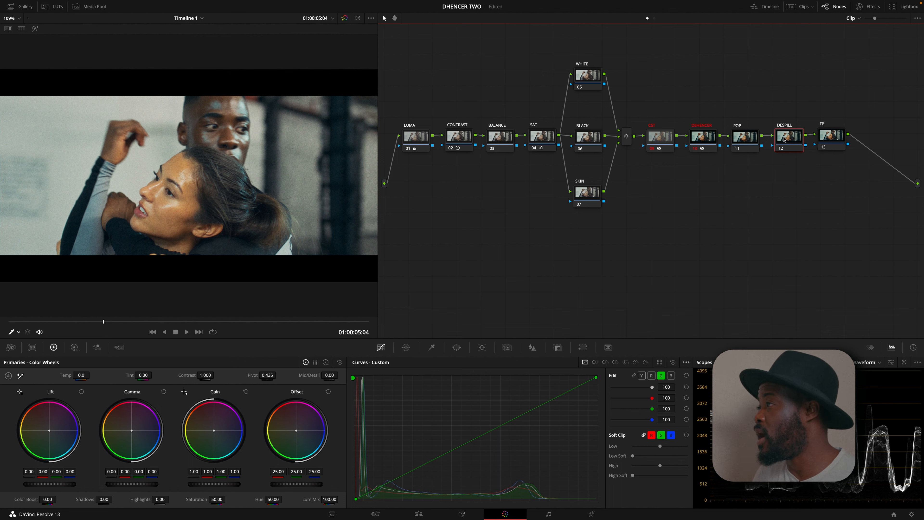
click(871, 7)
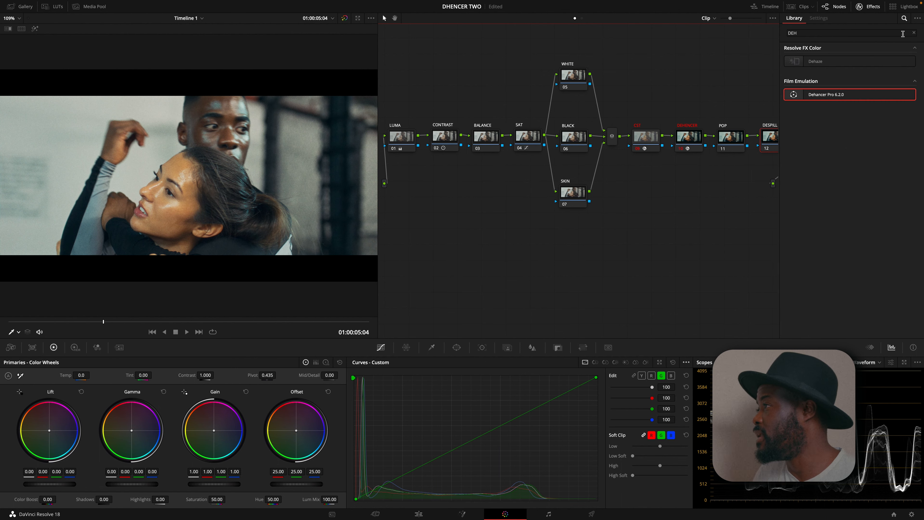
click(914, 33)
text(D)
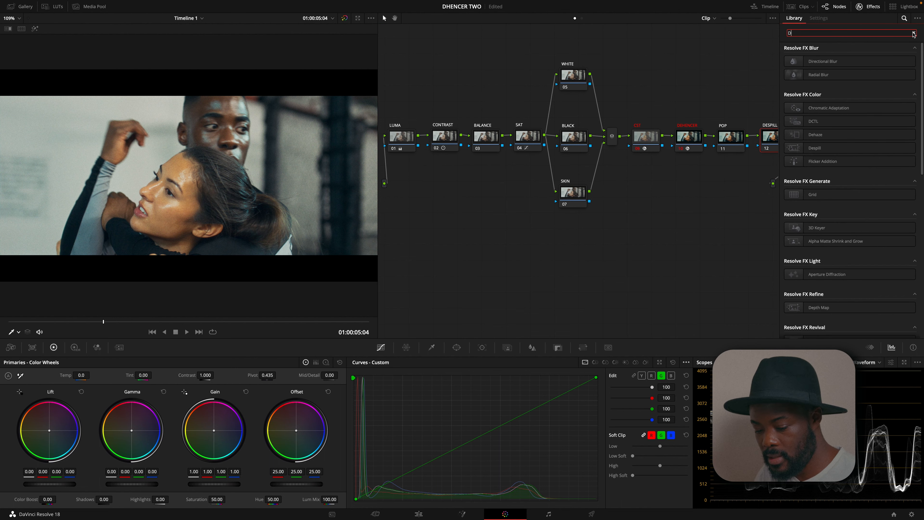
text(ES)
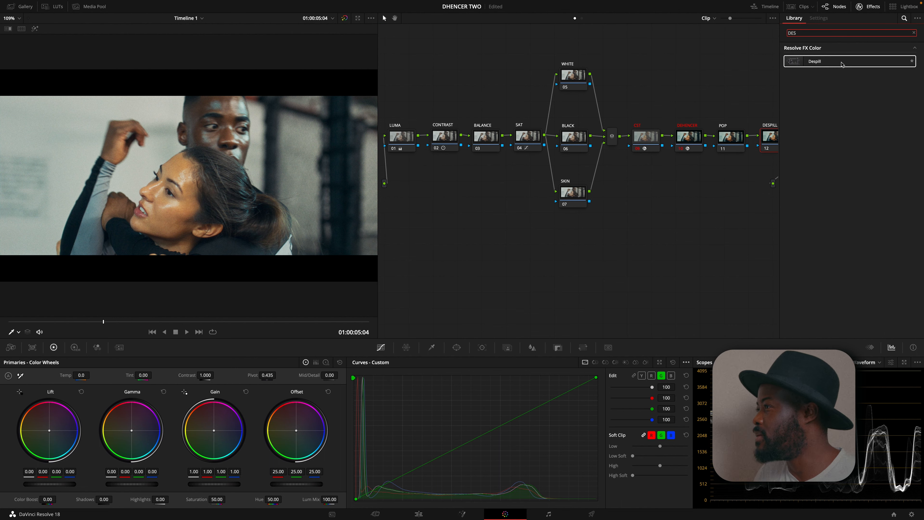
drag(843, 65, 767, 138)
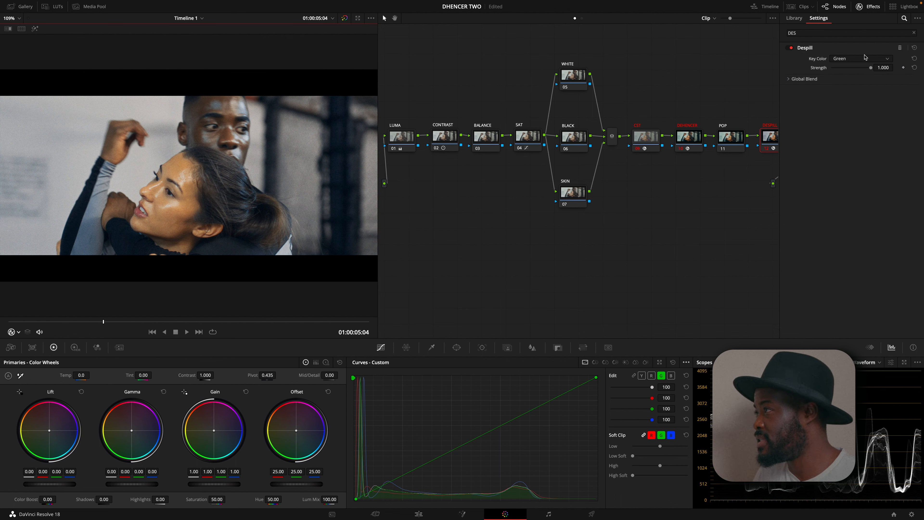
click(859, 7)
Turn the DESPILL node off and on repeatedly to compare the image with and without the effect, leaving it enabled
click(780, 152)
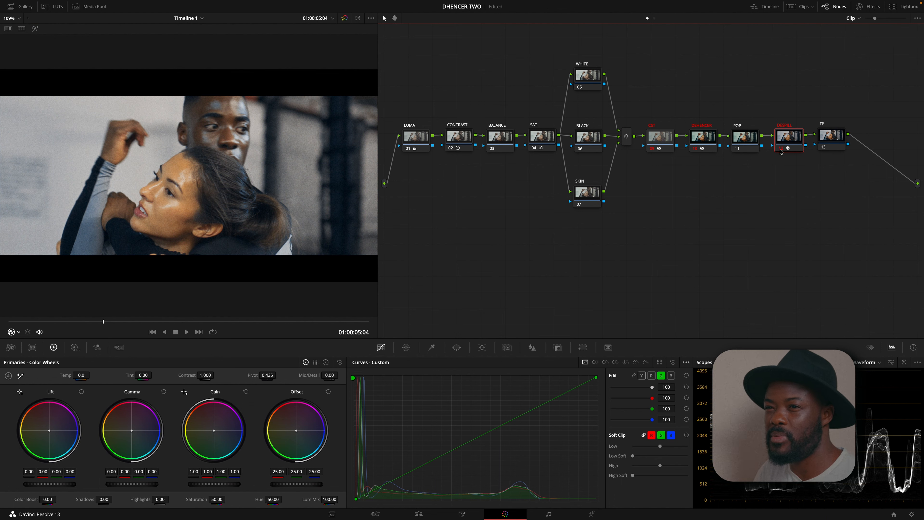
click(780, 150)
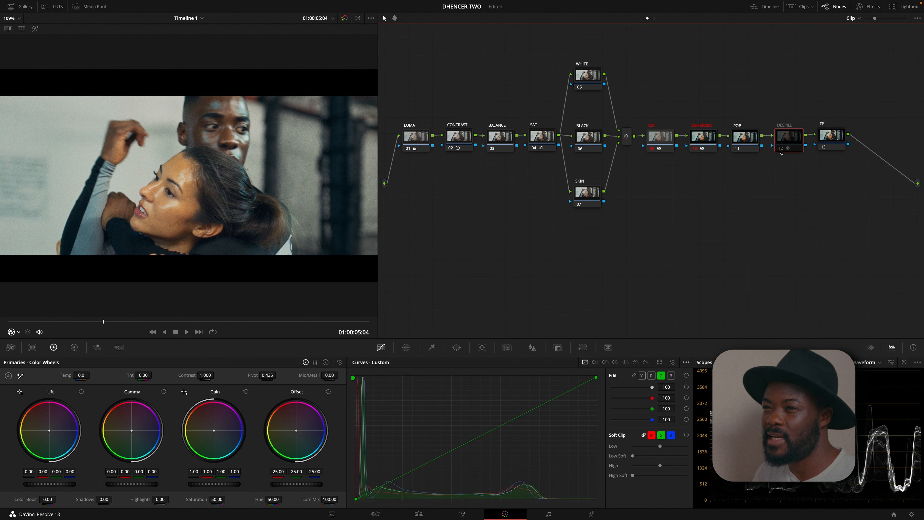
click(780, 150)
click(780, 150)
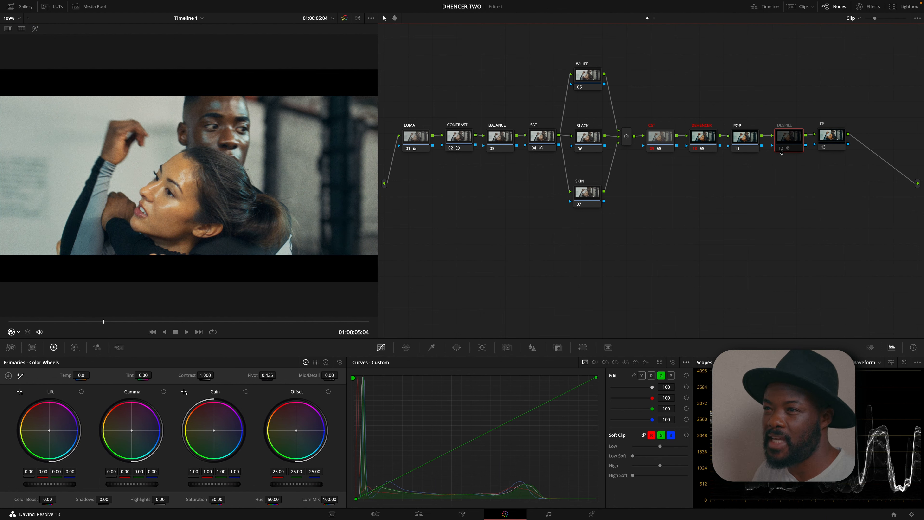
click(781, 151)
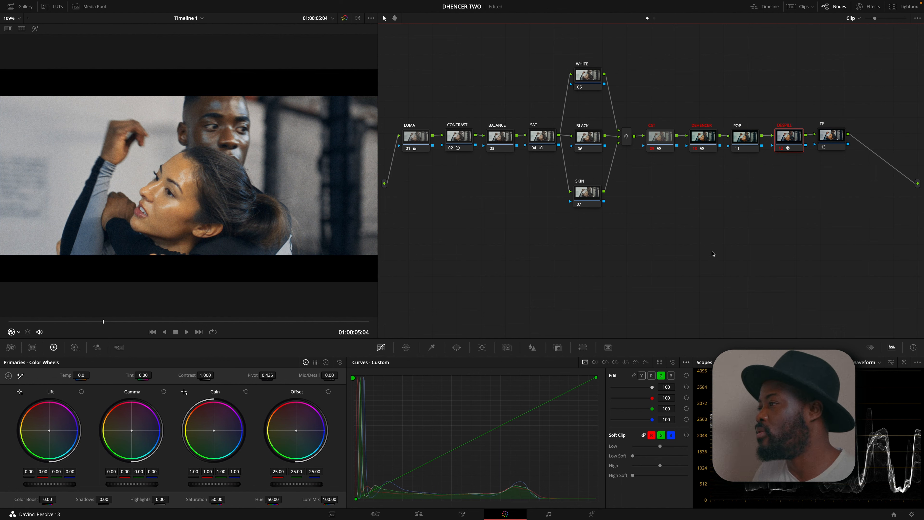
click(781, 149)
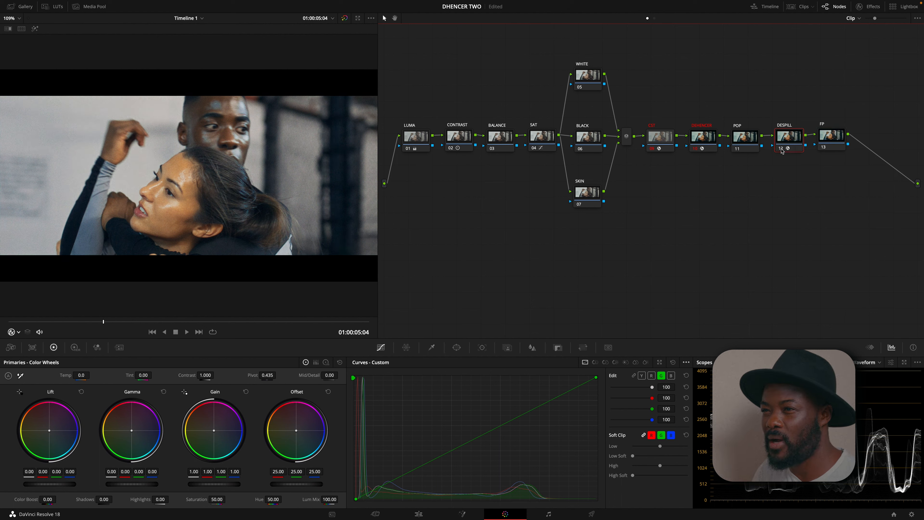
click(781, 149)
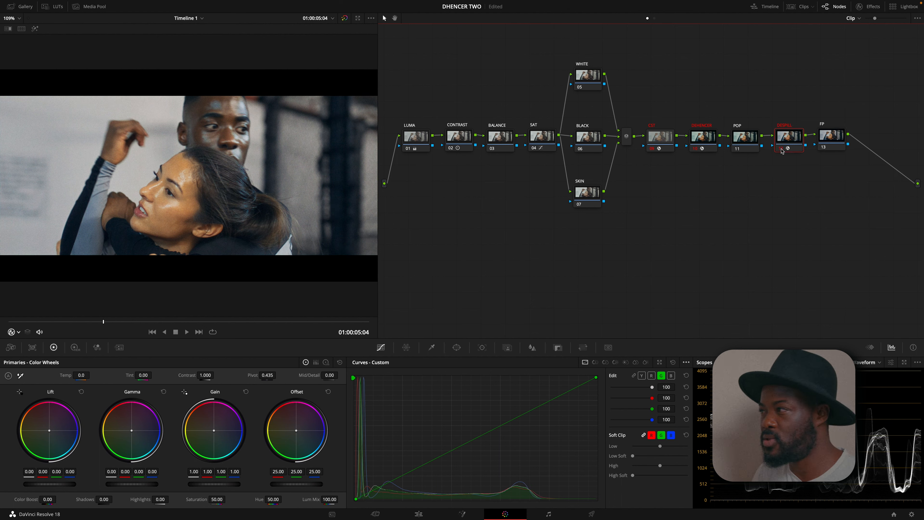
click(781, 149)
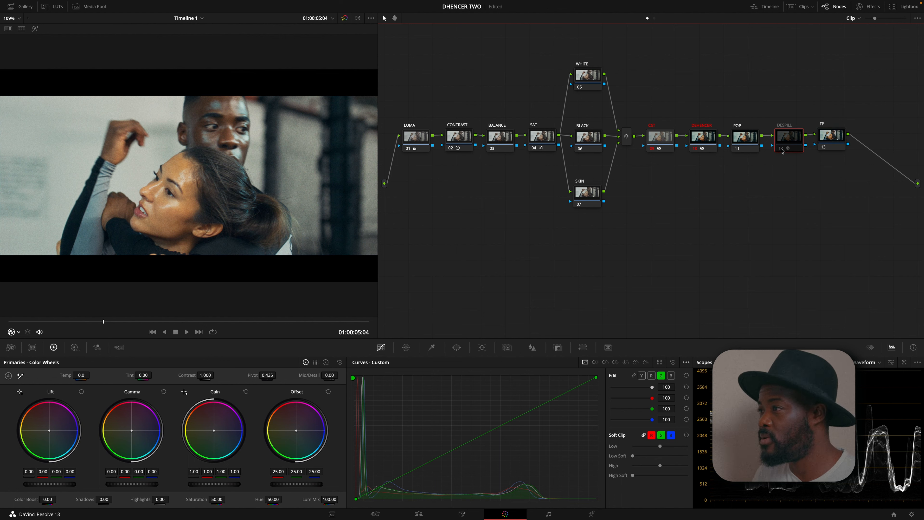
click(781, 149)
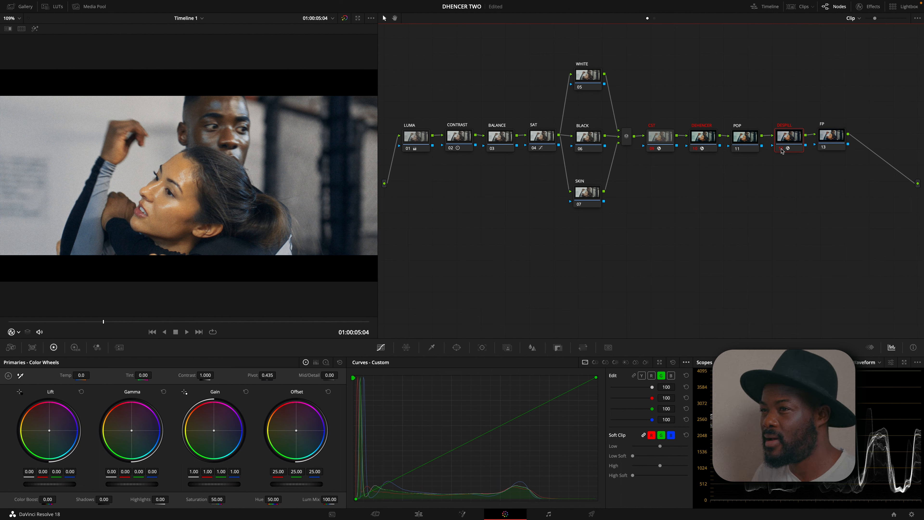
click(781, 149)
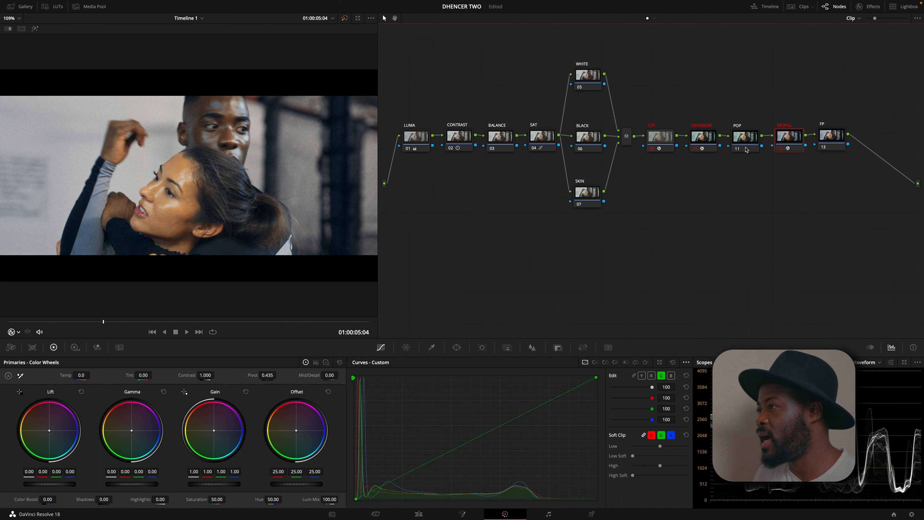
Go back to frame 01:00:02:11 and white-balance the BALANCE node with the picker, sampling just below the woman's lips
click(704, 141)
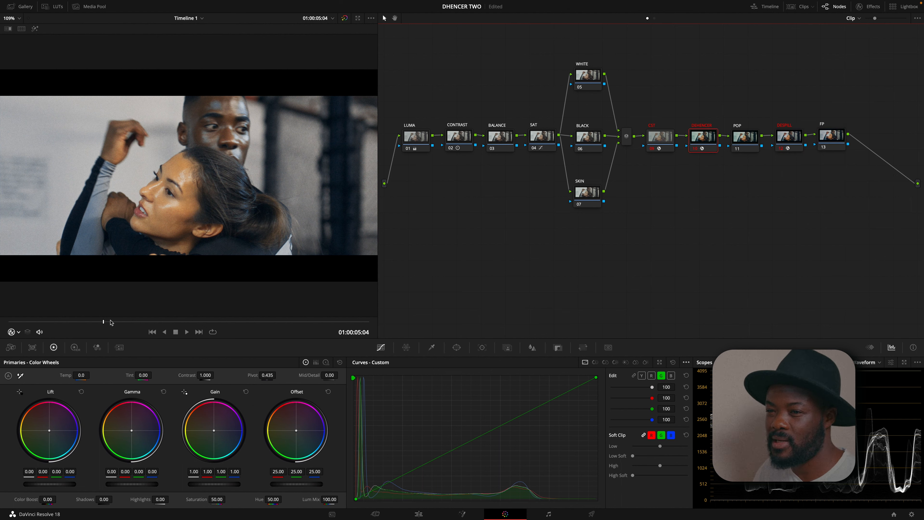
drag(106, 322, 53, 323)
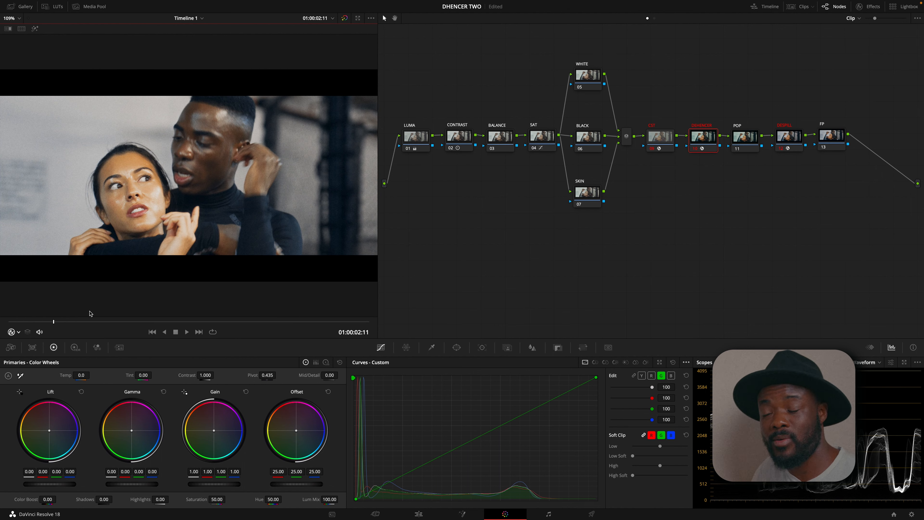
click(501, 145)
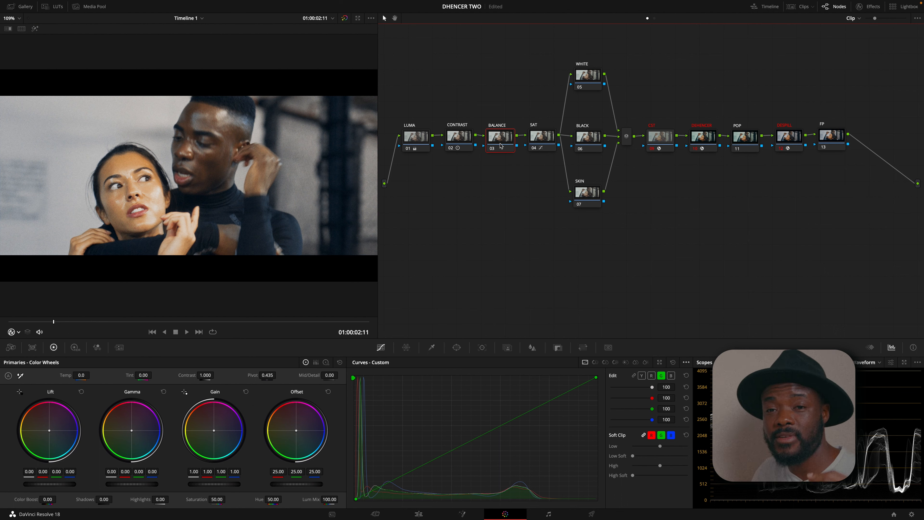
click(20, 376)
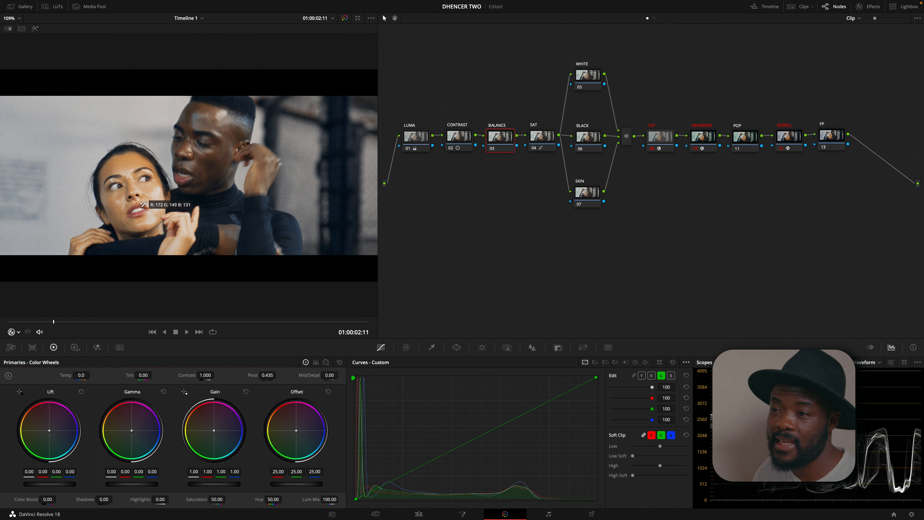
click(141, 212)
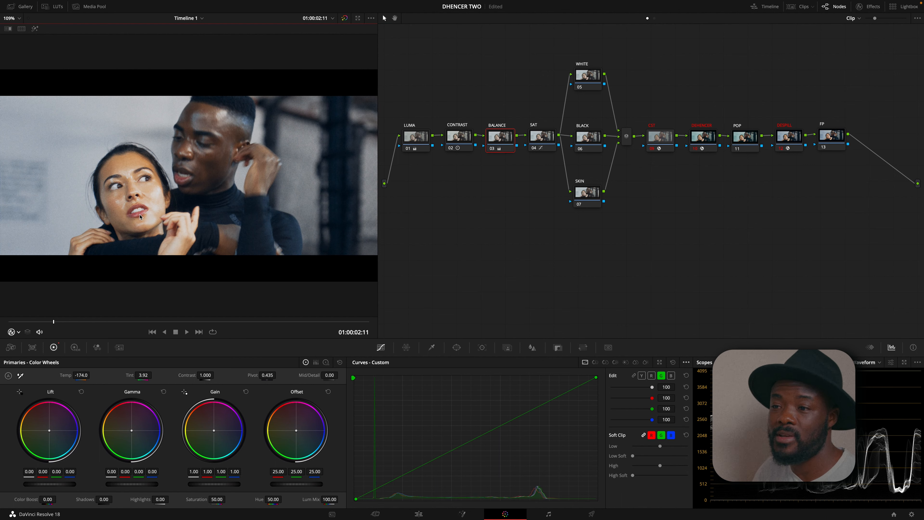
Scrub to frame 01:00:02:07 and turn the BALANCE node off and on repeatedly to compare the white balance, leaving it enabled
mouse_move(54, 322)
mouse_down()
mouse_move(126, 323)
mouse_move(38, 323)
mouse_up()
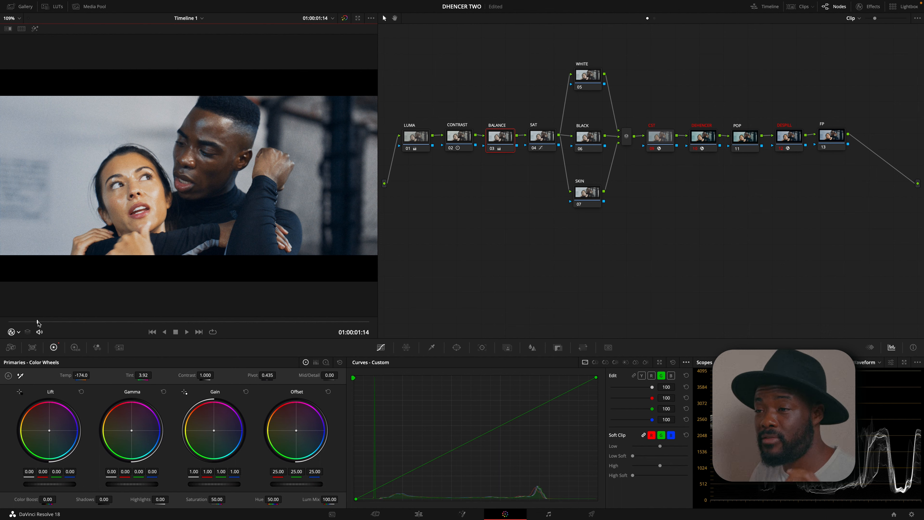
drag(39, 323, 50, 323)
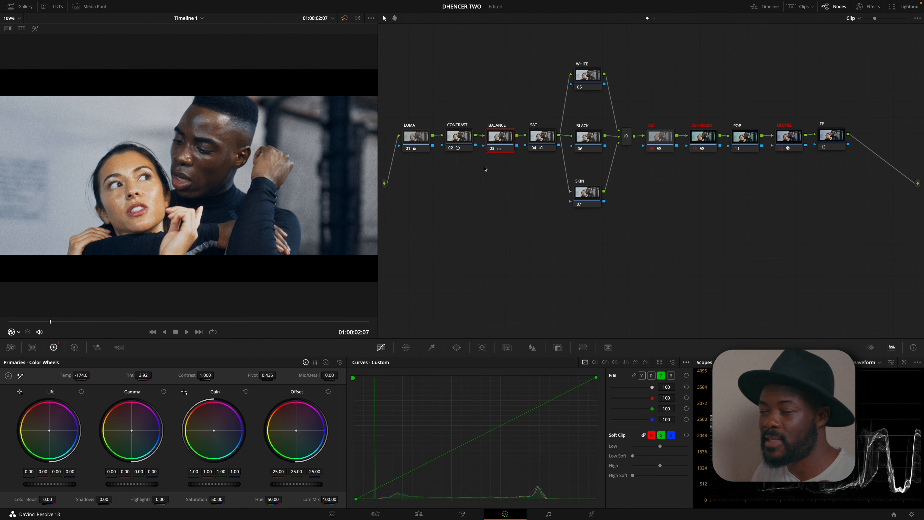
click(492, 149)
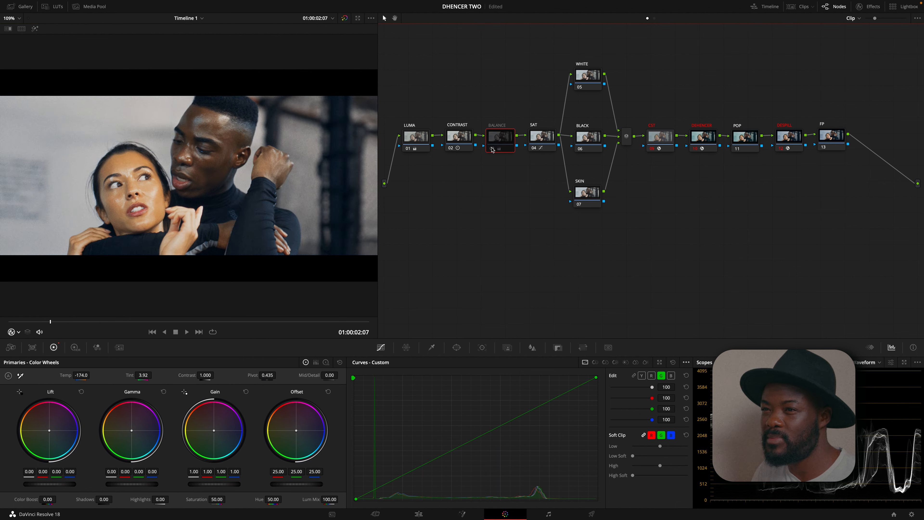
click(492, 149)
click(491, 149)
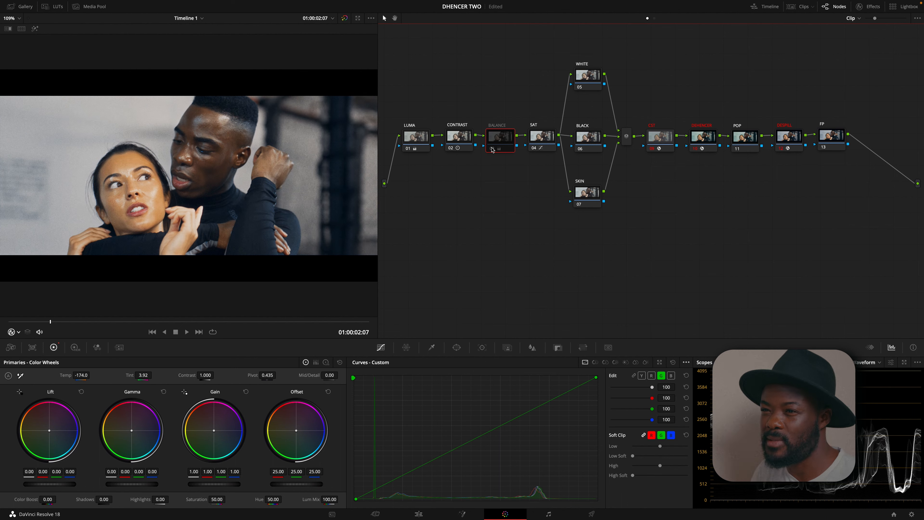
click(492, 149)
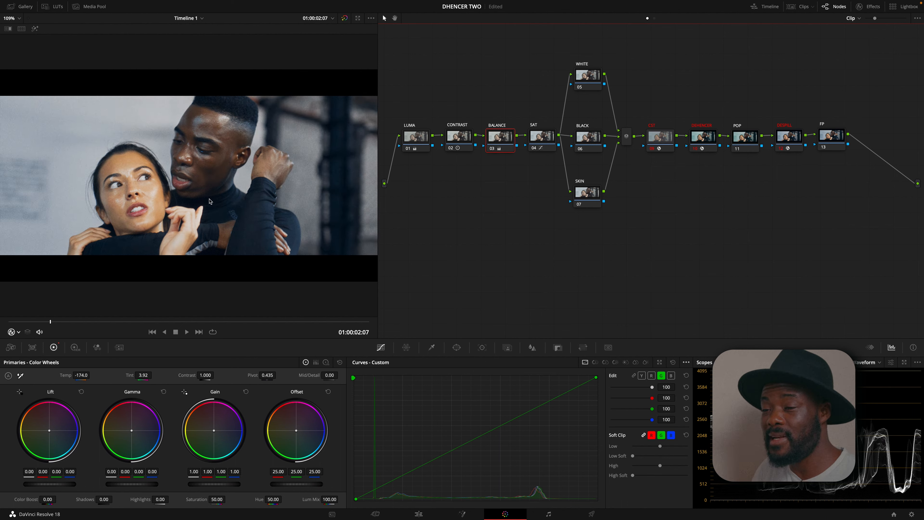
Turn the Dehancer node off and on to compare the image with and without the film look, and scrub to frame 01:00:01:23
mouse_move(49, 322)
mouse_down()
mouse_move(76, 322)
mouse_move(38, 323)
mouse_move(293, 323)
mouse_move(51, 312)
mouse_up()
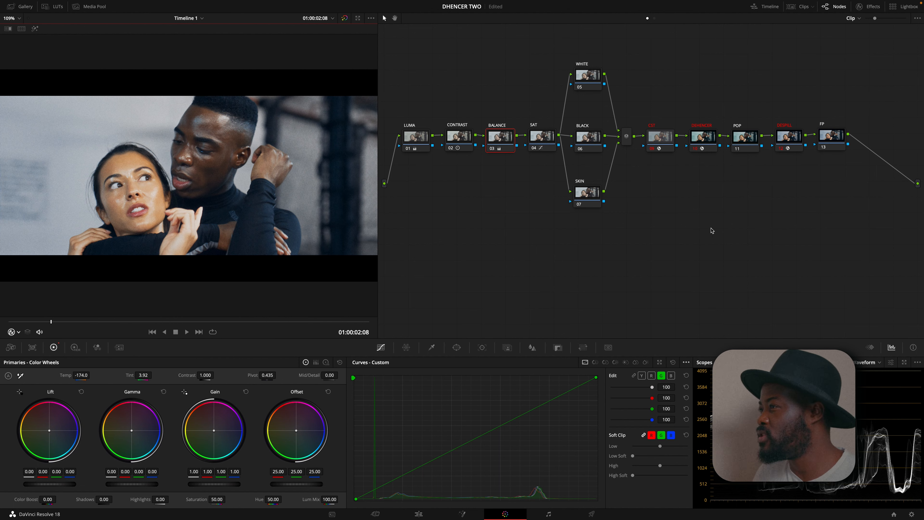
click(696, 149)
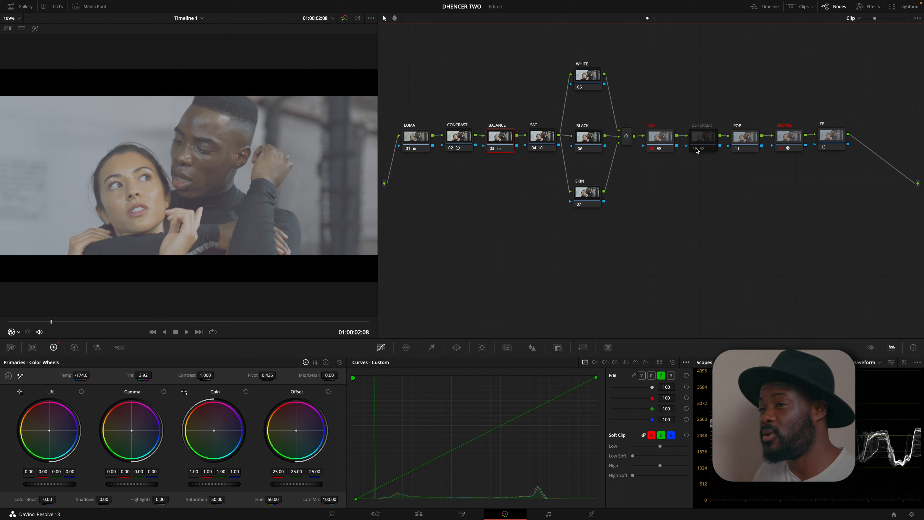
click(696, 149)
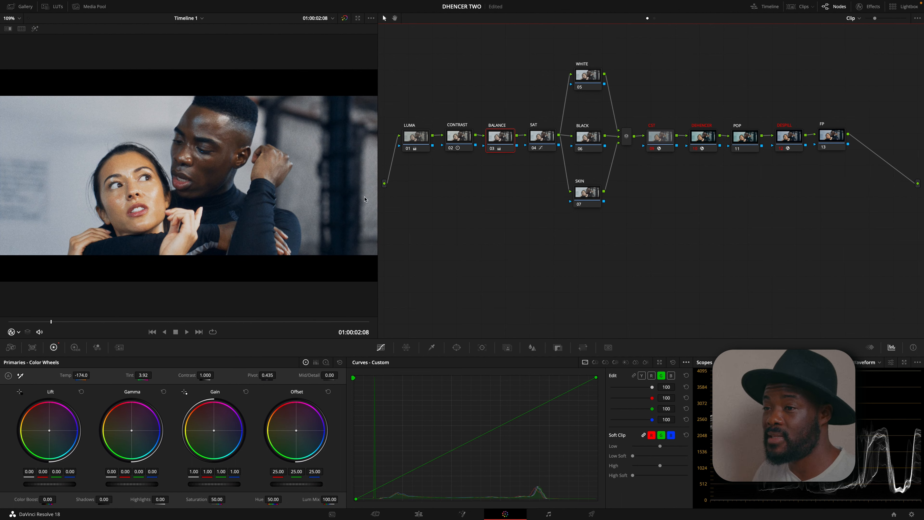
mouse_move(51, 323)
mouse_down()
mouse_move(303, 330)
mouse_move(45, 320)
mouse_up()
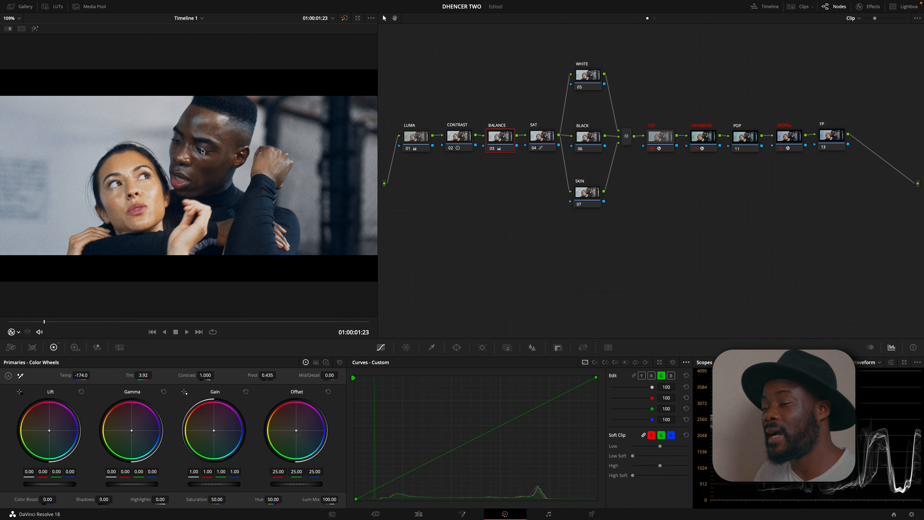
Select the BLACK node and switch the scopes to Parade
click(589, 144)
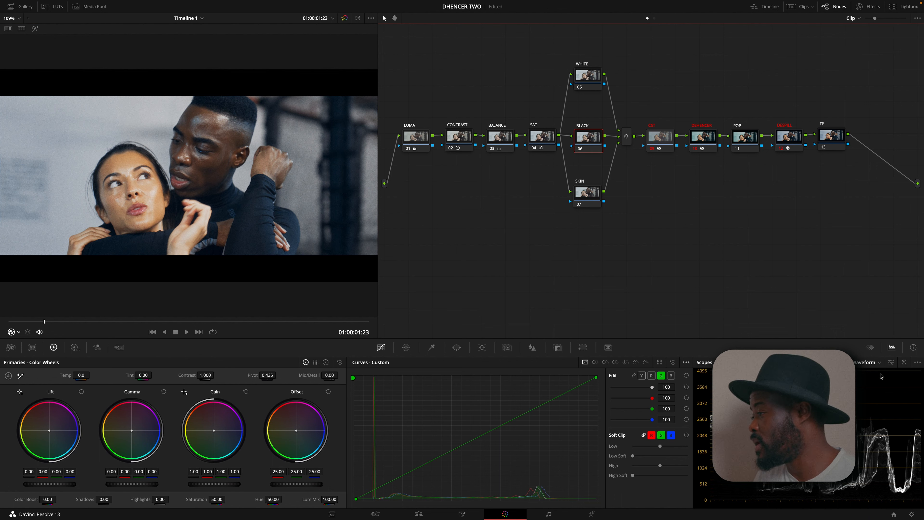
click(878, 362)
click(872, 375)
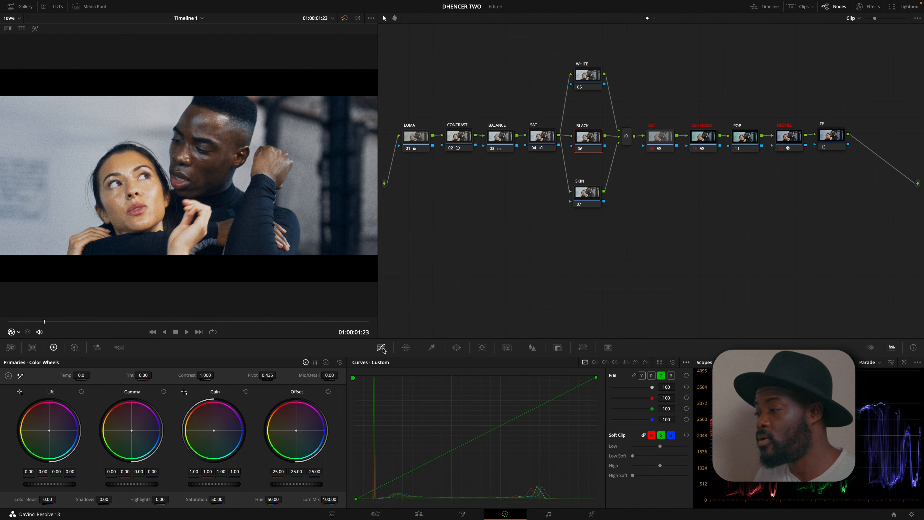
Qualify the man's dark sleeve on the BLACK node and lower the zero-saturation end of its Sat Vs Lum curve to 0.81
click(646, 362)
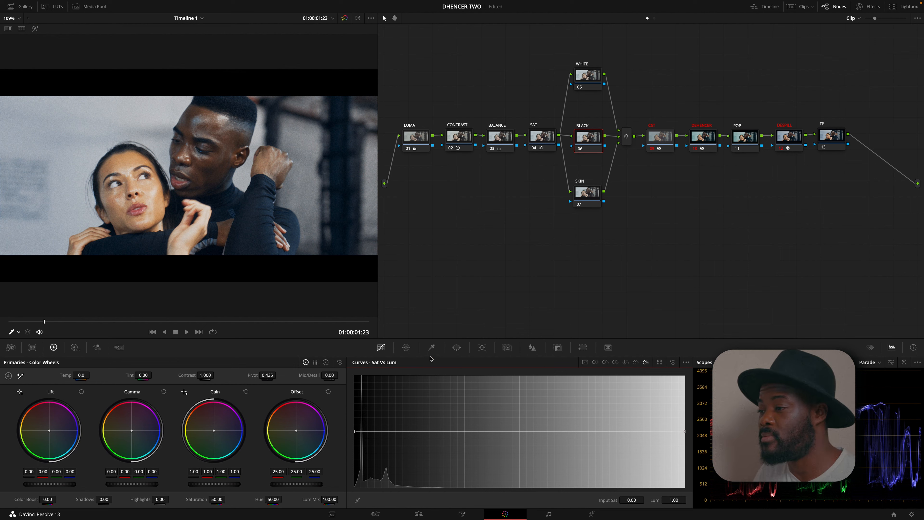
click(432, 347)
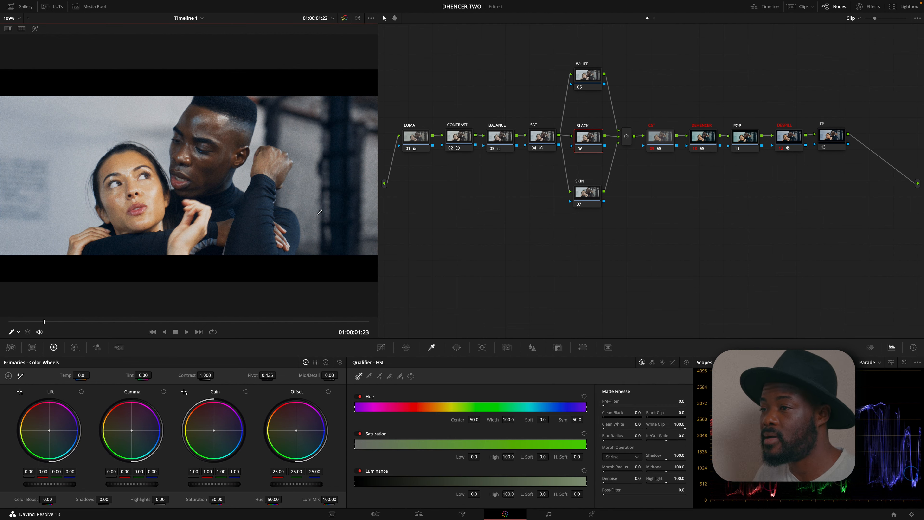
click(260, 219)
click(381, 347)
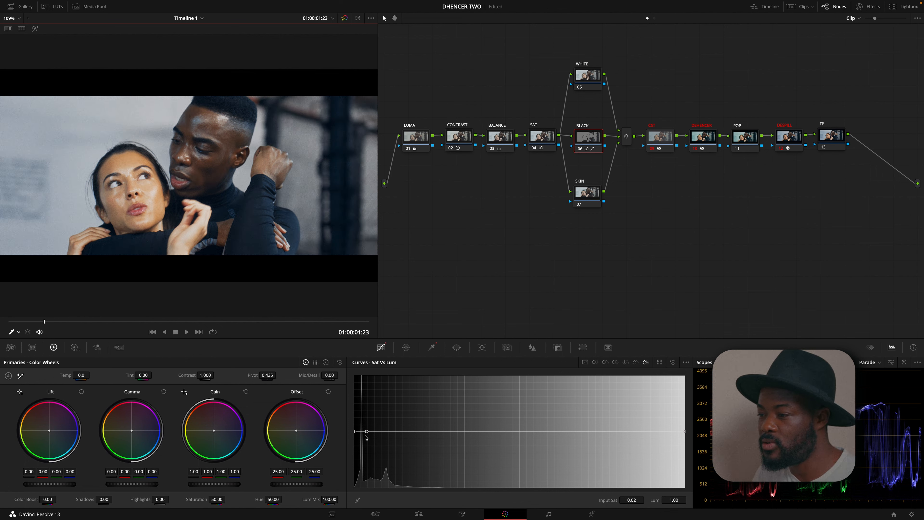
drag(354, 432, 352, 442)
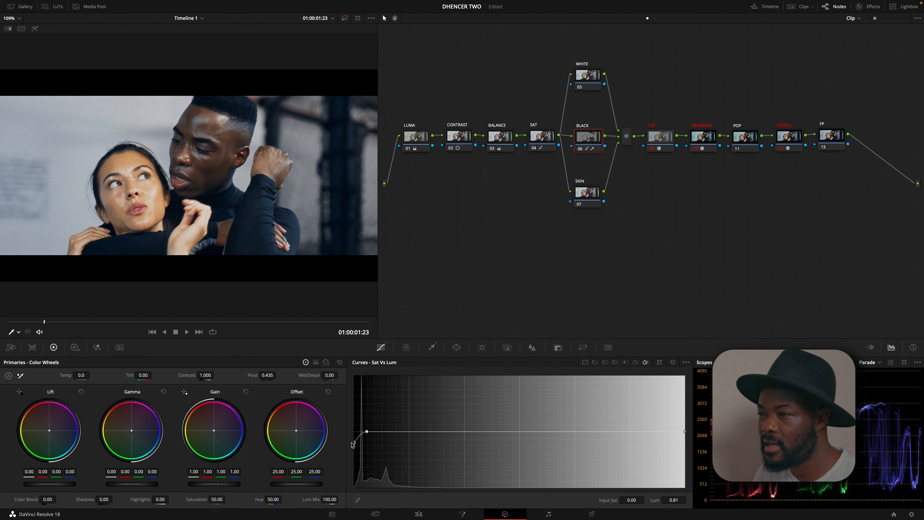
Turn the BLACK node off and on repeatedly to compare the dark areas, leaving it enabled
click(580, 149)
key(ctrl+d)
key(ctrl+d)
key(ctrl+d)
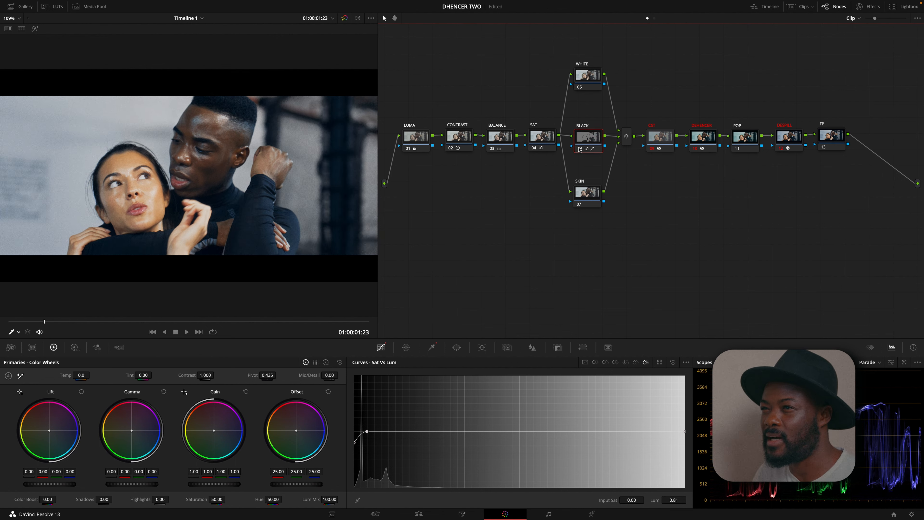
key(ctrl+d)
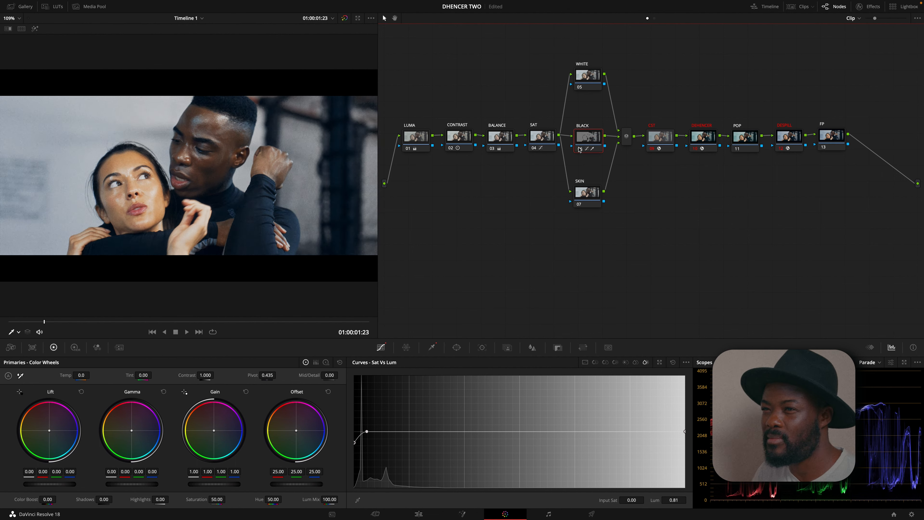
key(ctrl+d)
key(ctrl+d)
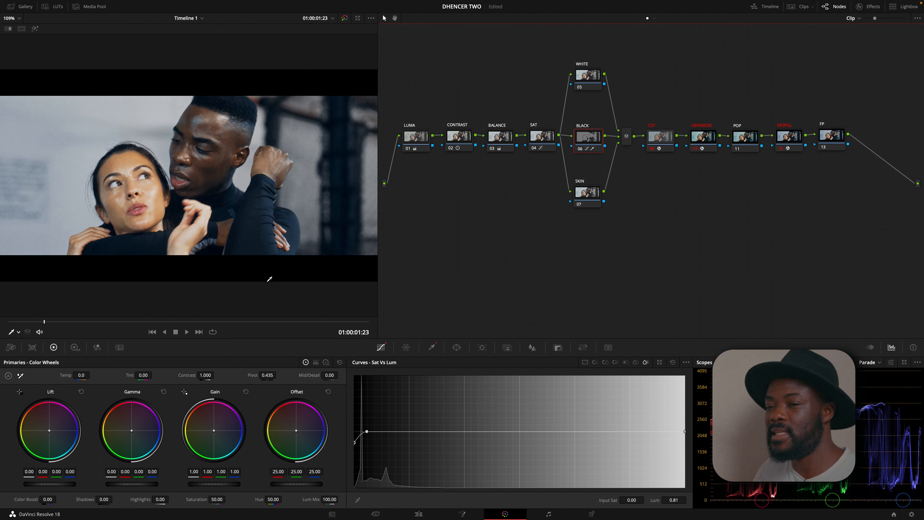
At frame 01:00:05:10, raise the BLACK node's zero-saturation Sat Vs Lum point to 0.86 and compare the image with the node off and on
drag(49, 323, 108, 315)
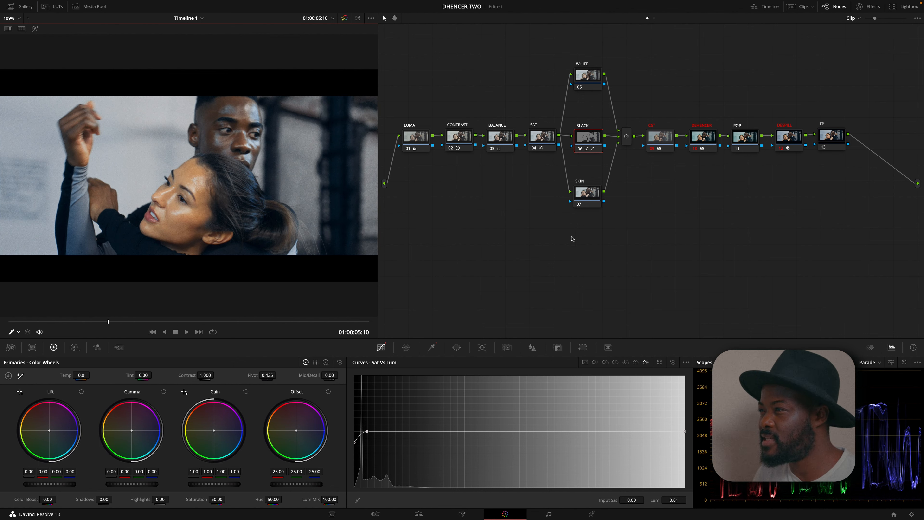
click(579, 150)
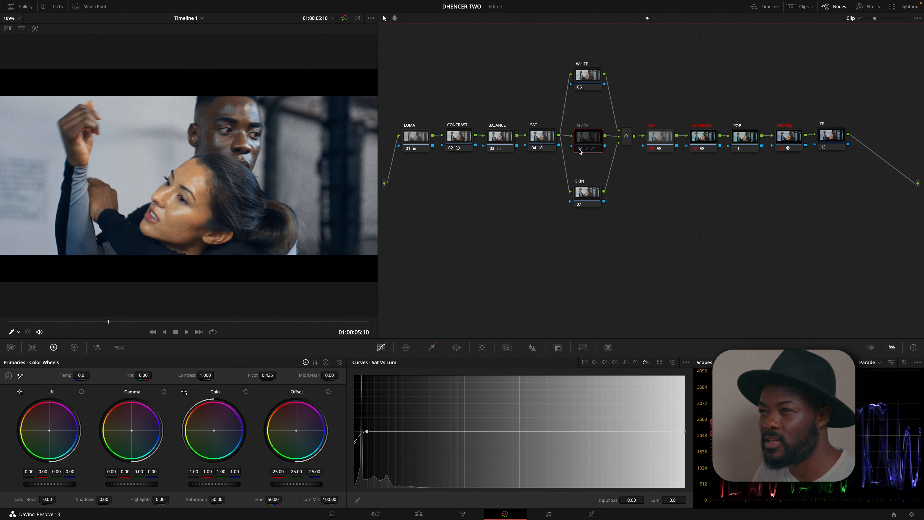
click(579, 150)
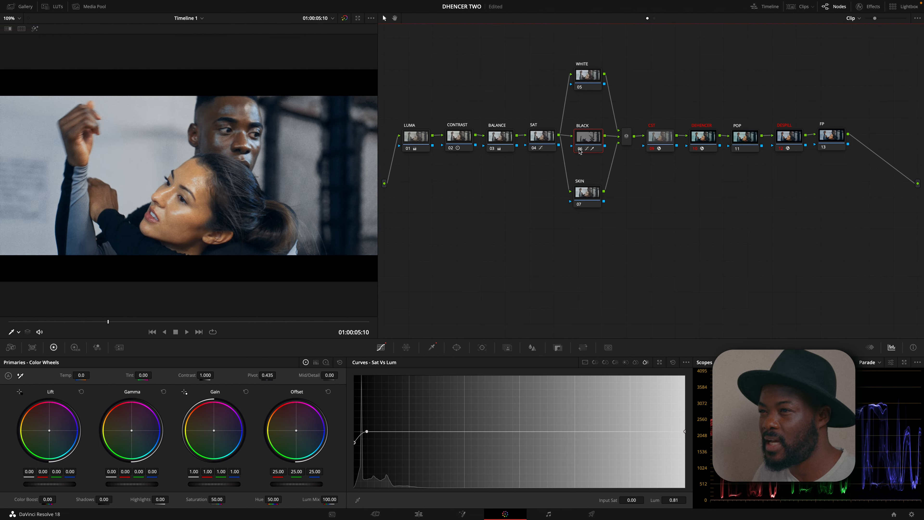
click(353, 443)
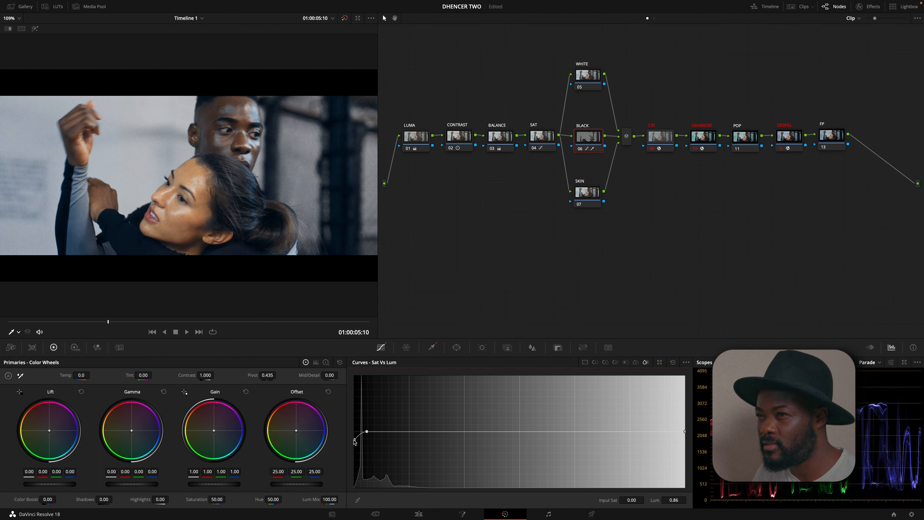
click(579, 151)
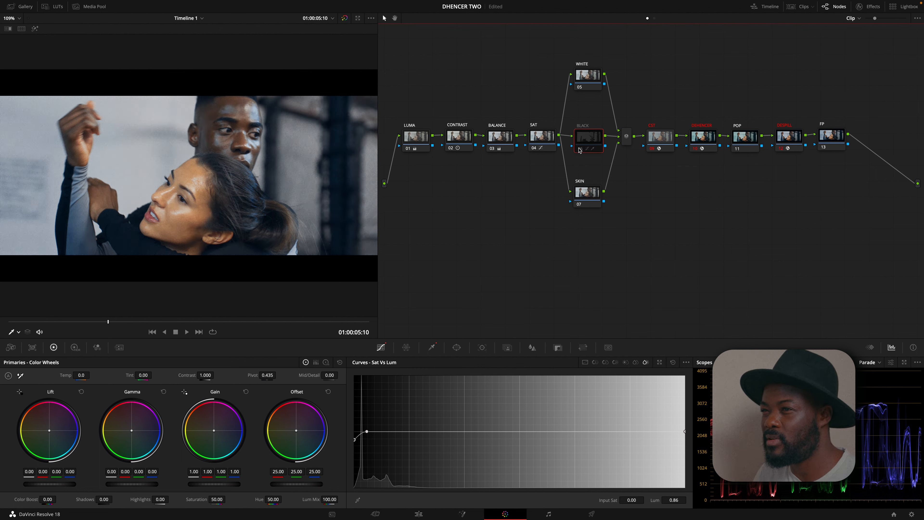
click(580, 150)
At frame 01:00:01:17, open the Dehancer Pro settings and collapse the Input, Film, Film Compression, Expand and Color Head sections, keeping Print expanded
drag(108, 322, 41, 323)
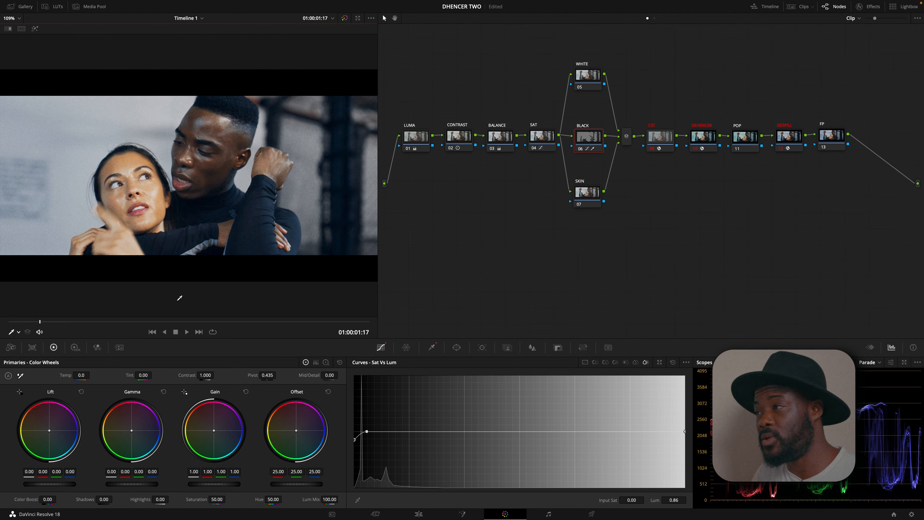
click(701, 138)
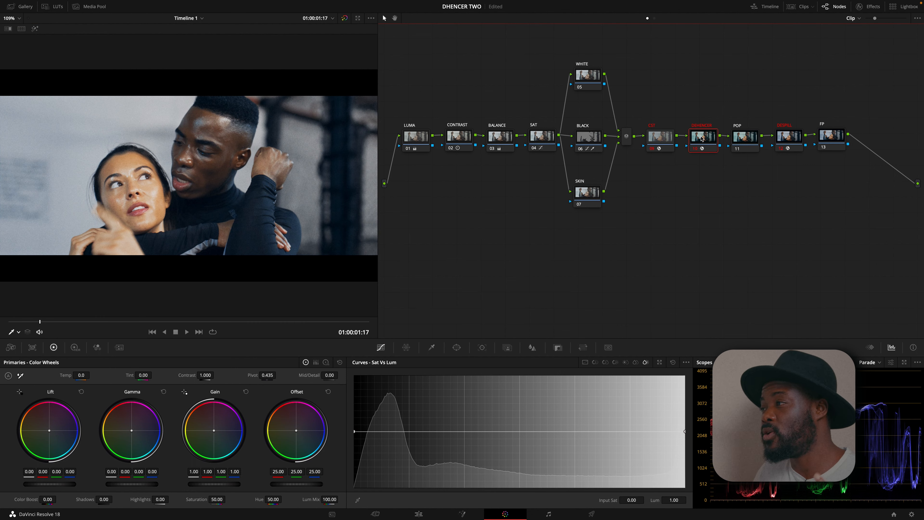
click(875, 6)
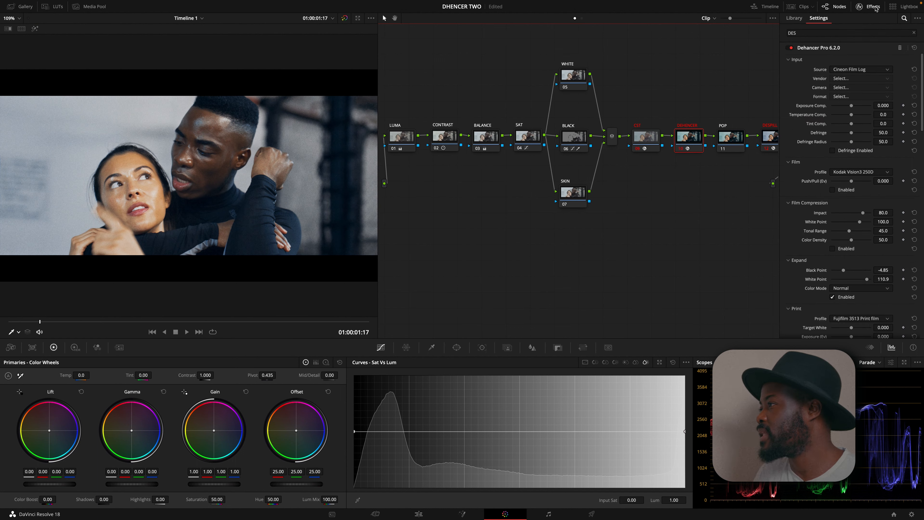
scroll(791, 91, down, 2)
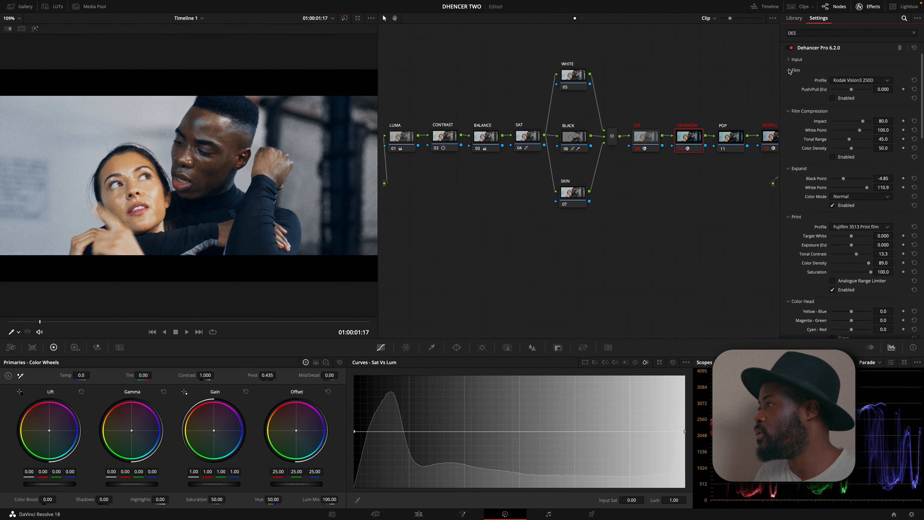
click(790, 71)
click(789, 83)
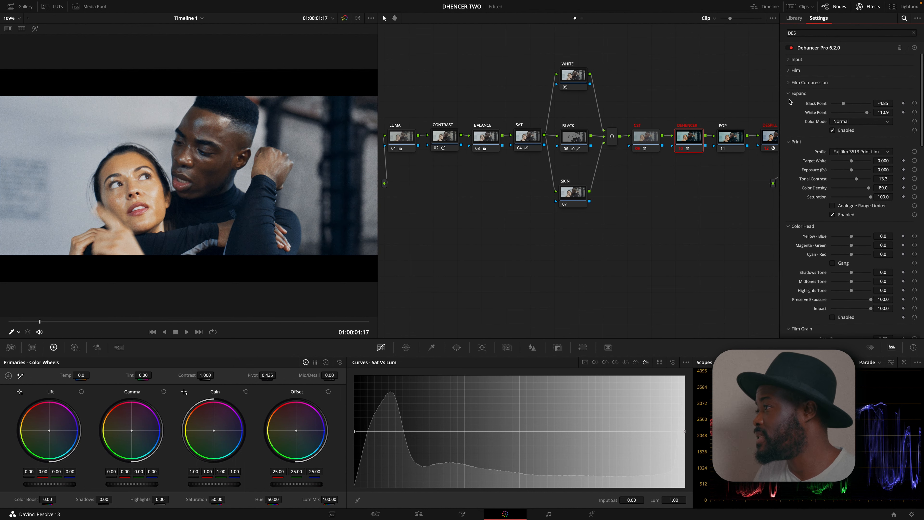
click(788, 93)
click(787, 104)
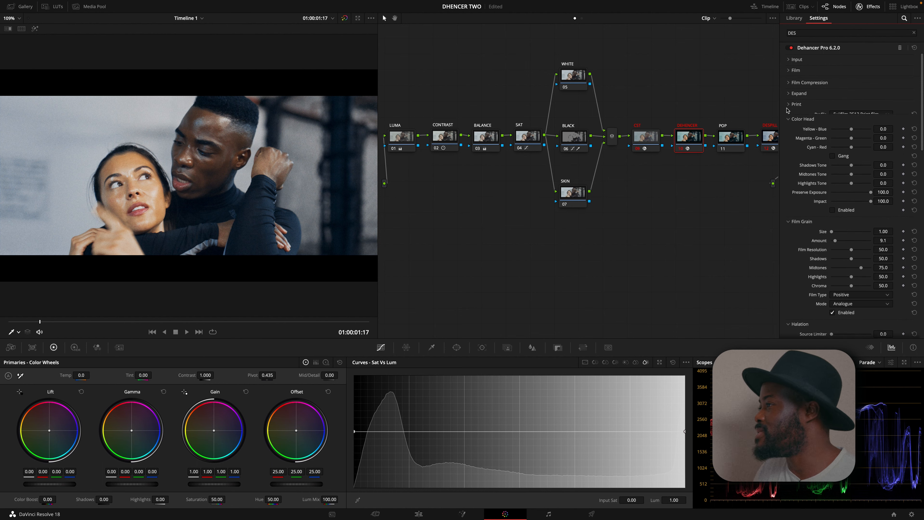
click(788, 119)
click(789, 105)
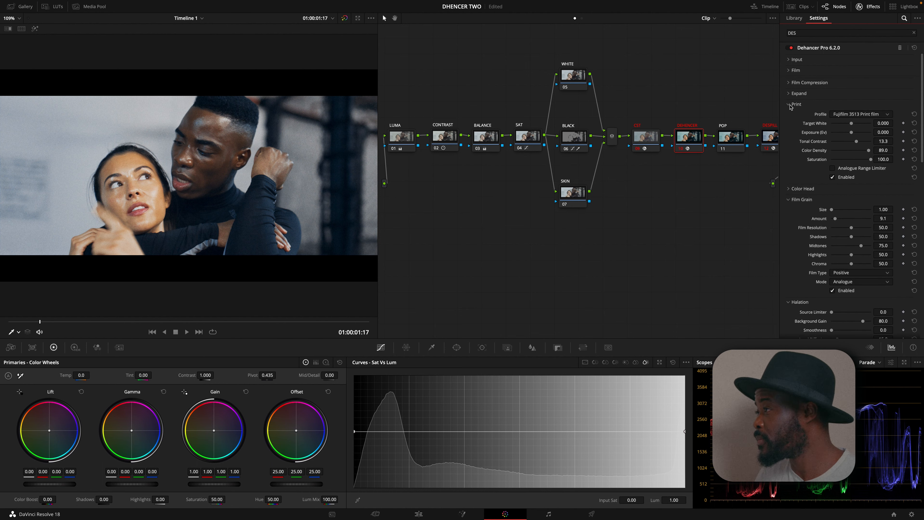
Try the Kodak 2383 Print Film profile, review it full screen around frame 01:00:00:23, and restore the Fujifilm 3513 Print film profile
click(879, 115)
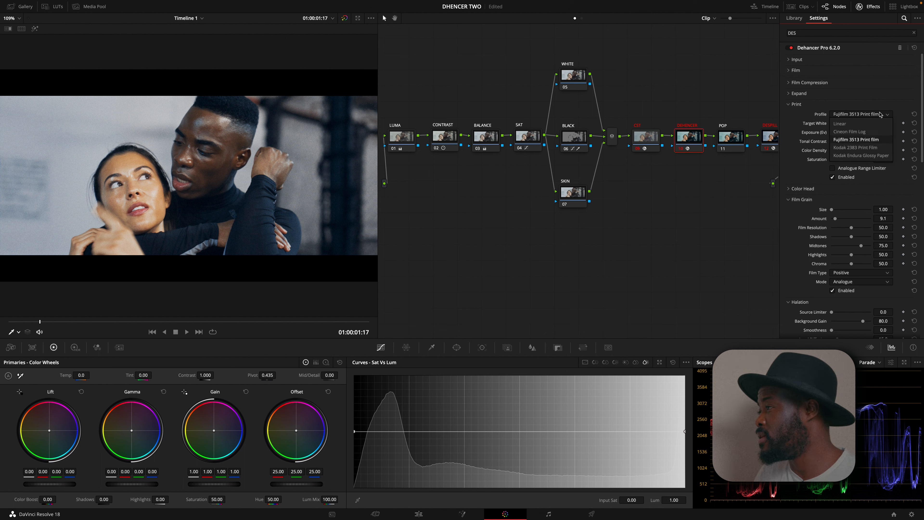
click(863, 148)
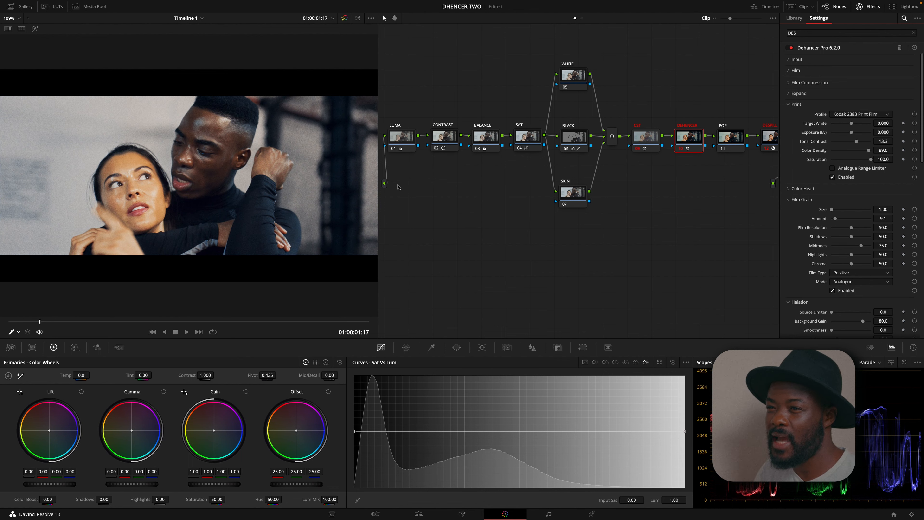
mouse_move(40, 321)
mouse_down()
mouse_move(269, 322)
mouse_move(294, 332)
mouse_move(26, 318)
mouse_up()
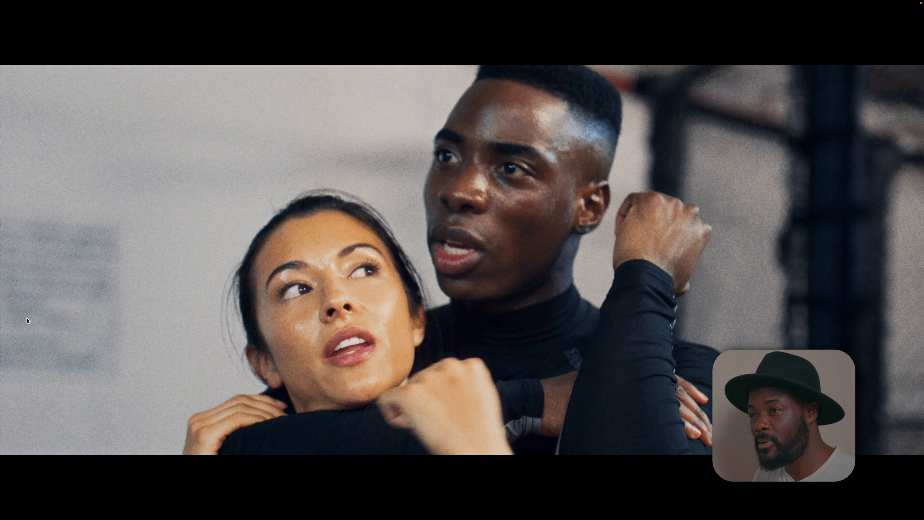
mouse_move(346, 501)
mouse_down()
mouse_move(430, 509)
mouse_move(344, 507)
mouse_up()
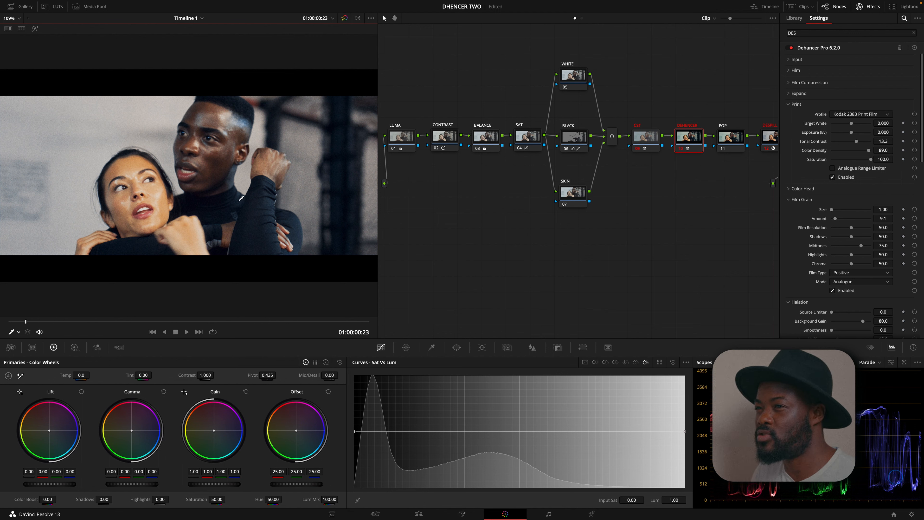
click(889, 115)
click(879, 139)
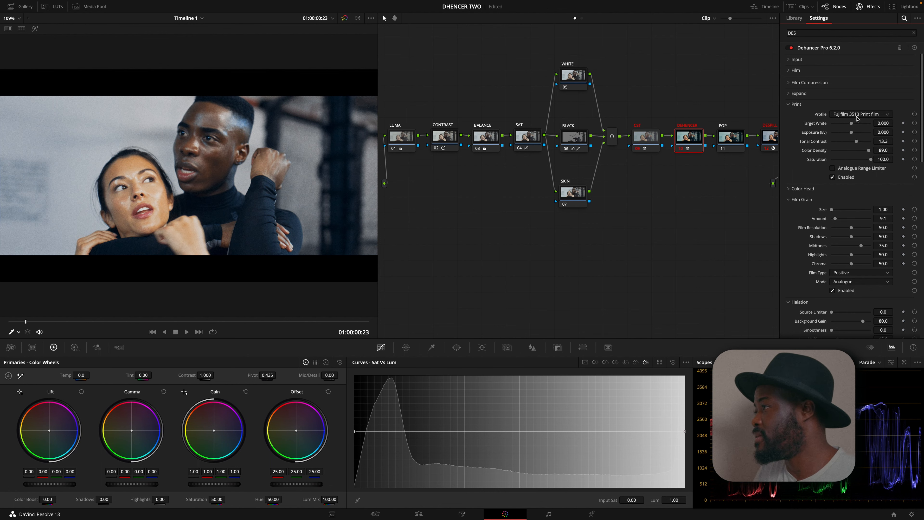
Reduce the Film Grain amount to 6.4 in the Dehancer Pro settings and collapse the Print and Film Grain sections
click(793, 104)
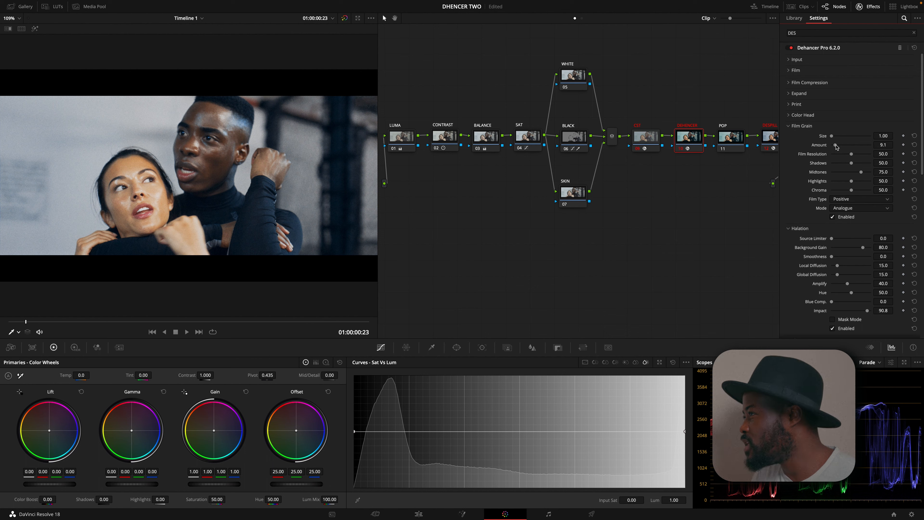
drag(836, 145, 834, 146)
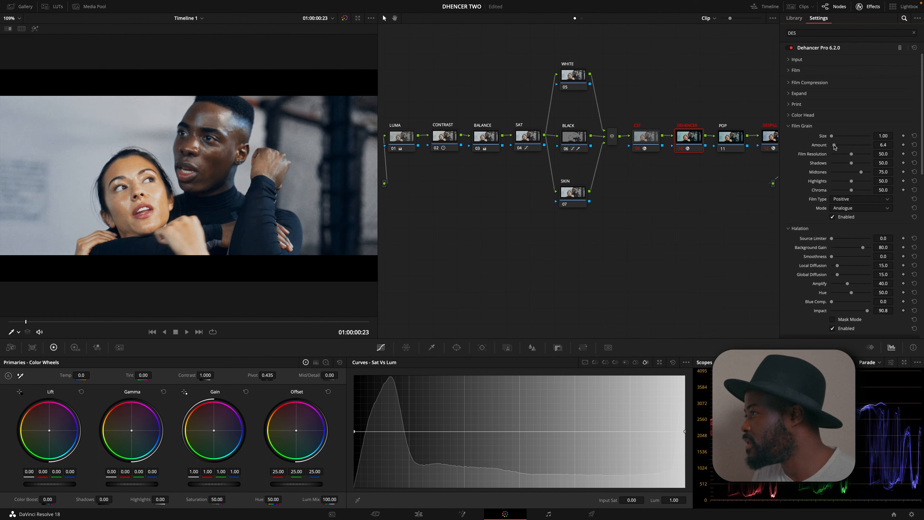
click(788, 127)
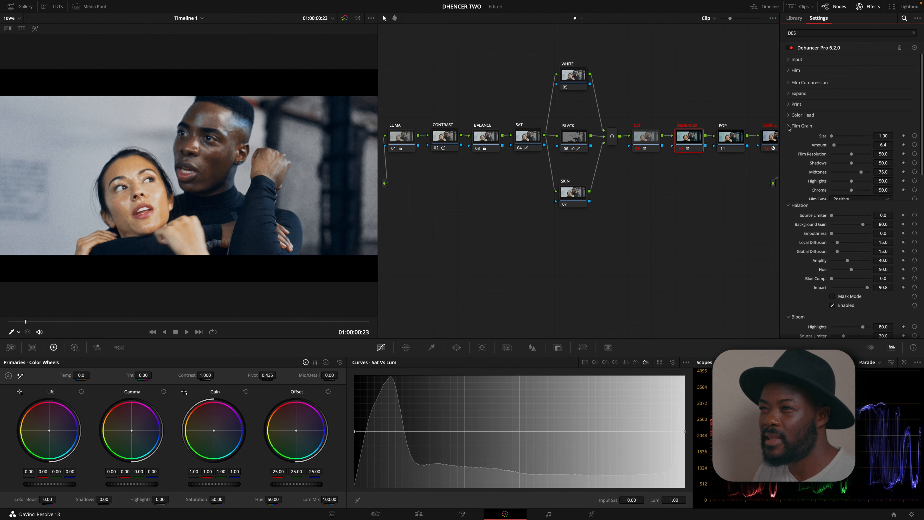
At frame 01:00:02:04, qualify the woman's skin in the SKIN node with a 3D qualifier stroke on her cheek
drag(26, 322, 279, 324)
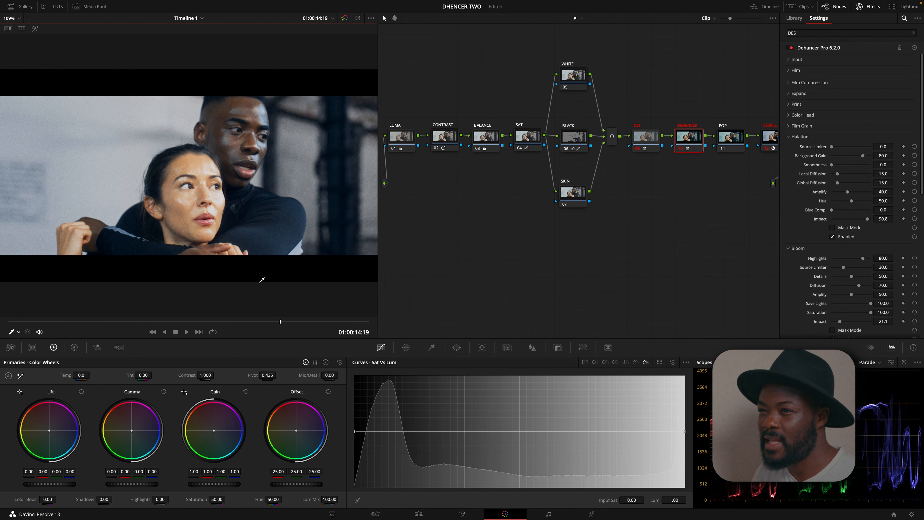
drag(280, 324, 48, 323)
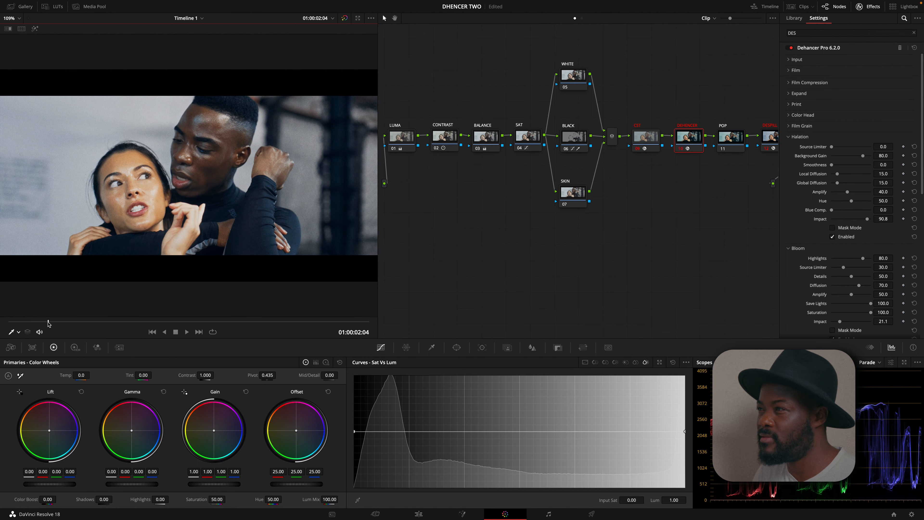
click(572, 195)
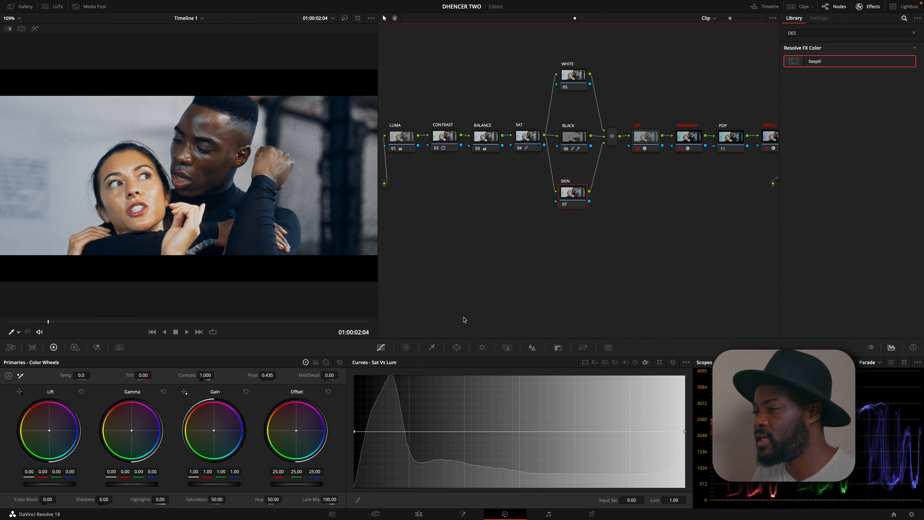
click(432, 347)
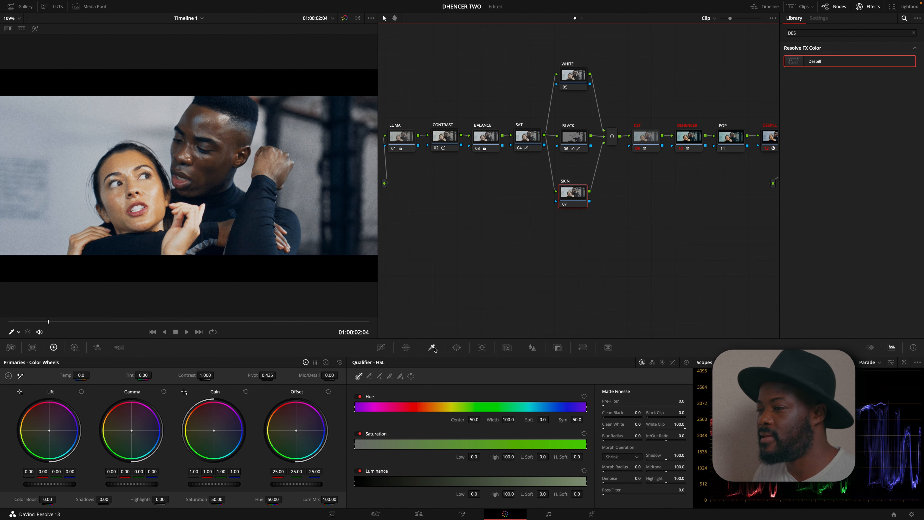
click(153, 190)
click(672, 362)
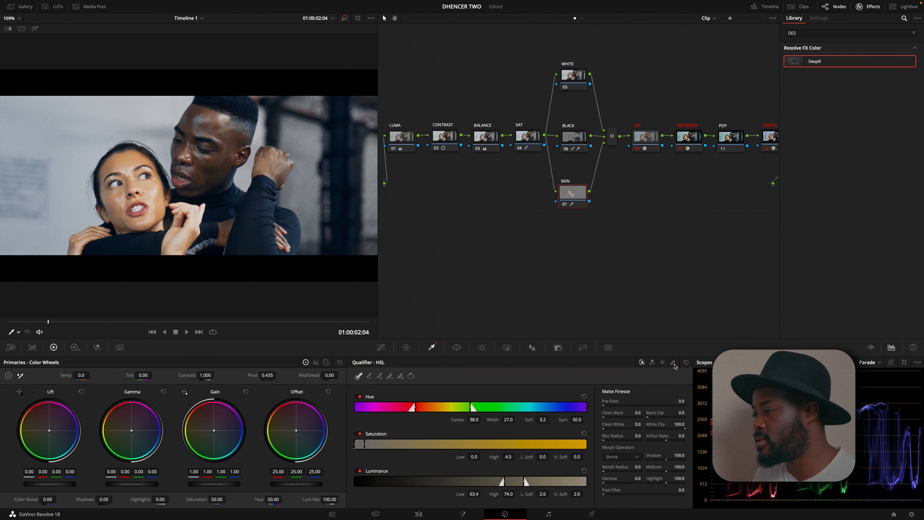
drag(152, 188, 152, 195)
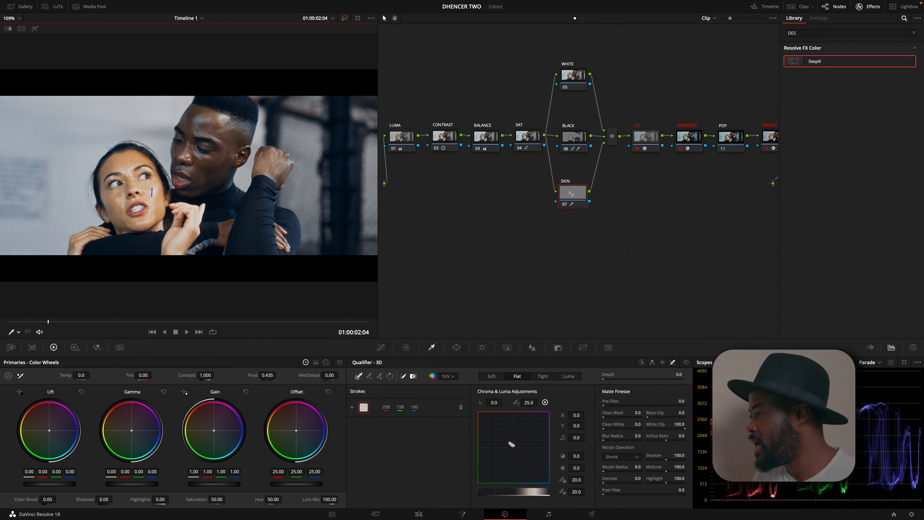
Switch the scopes to the vectorscope and resample the woman's cheek with the qualifier while highlighting the selection, ending with the highlight off
click(871, 362)
click(885, 393)
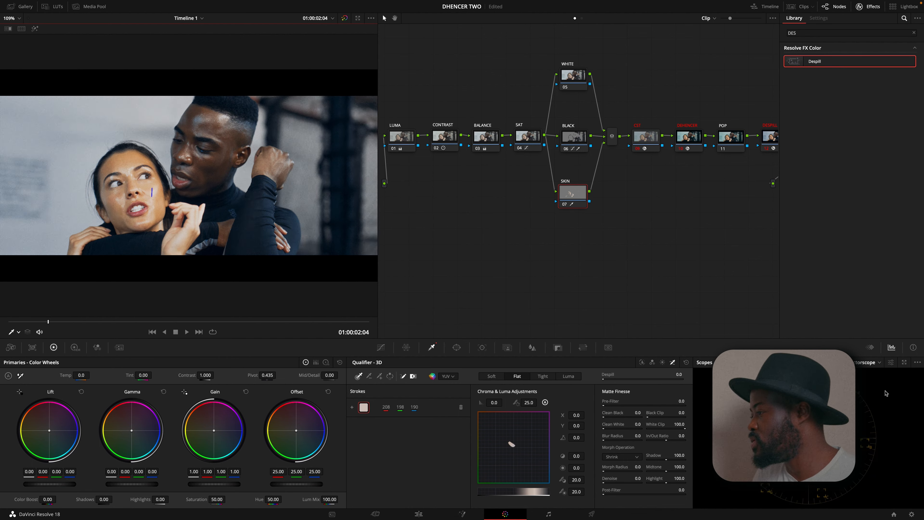
click(34, 29)
drag(152, 192, 143, 184)
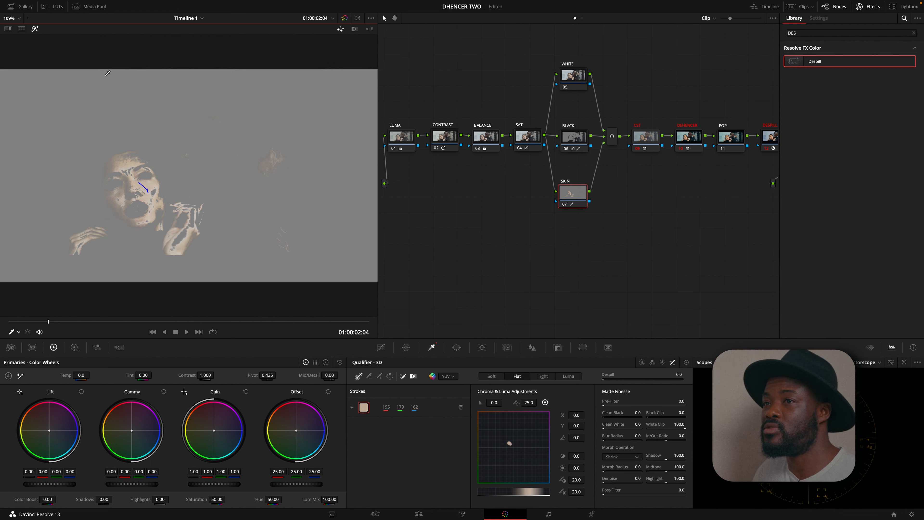
key(shift+h)
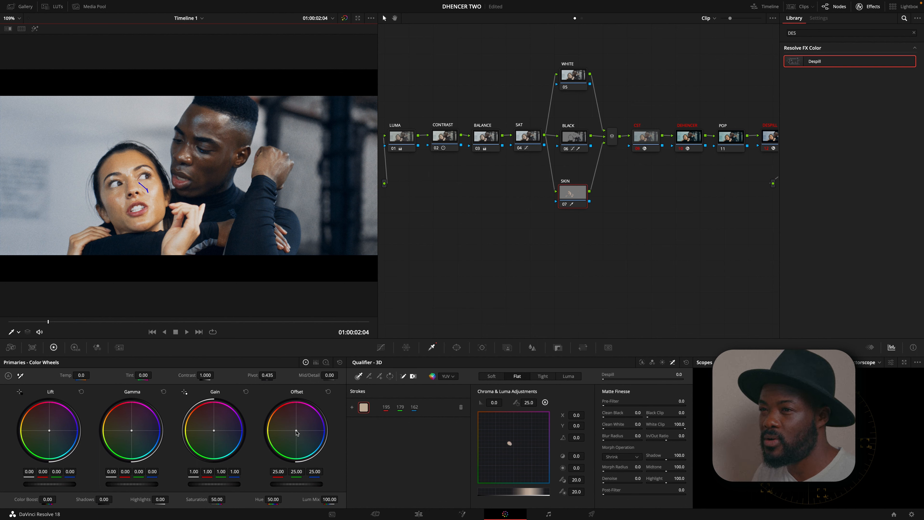
Shift the SKIN node's Offset color balance to red 24.70, green 24.08 and blue 24.23
drag(296, 431, 294, 431)
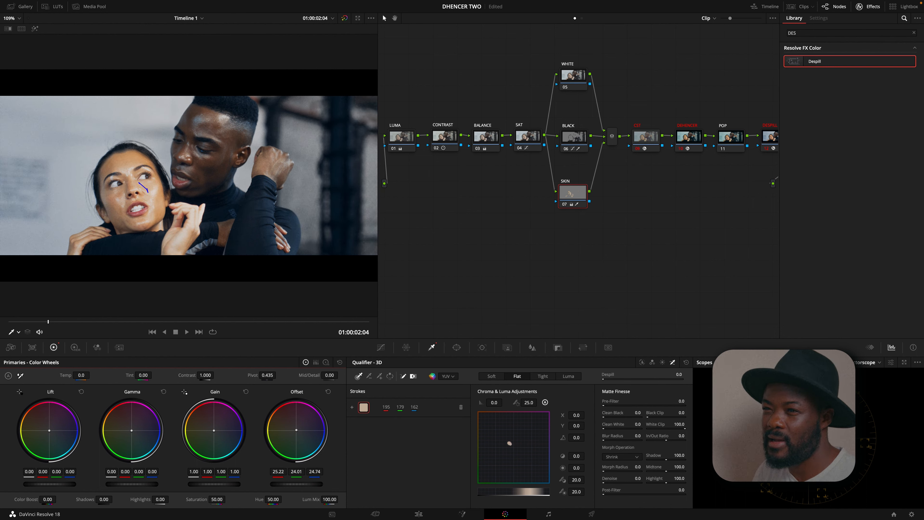
drag(297, 430, 297, 431)
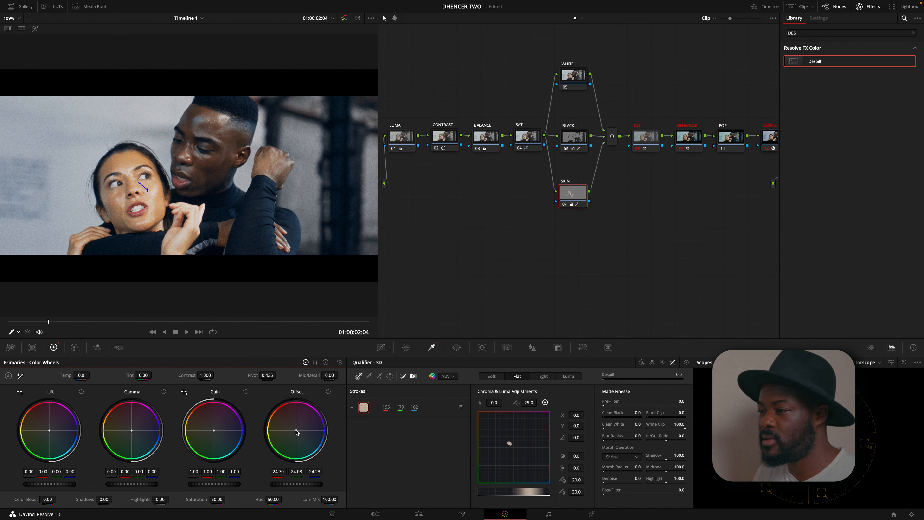
Lower the skin hue's saturation to 0.91 on the SKIN node's Hue Vs Sat curve, checking the selection with the highlight
click(381, 348)
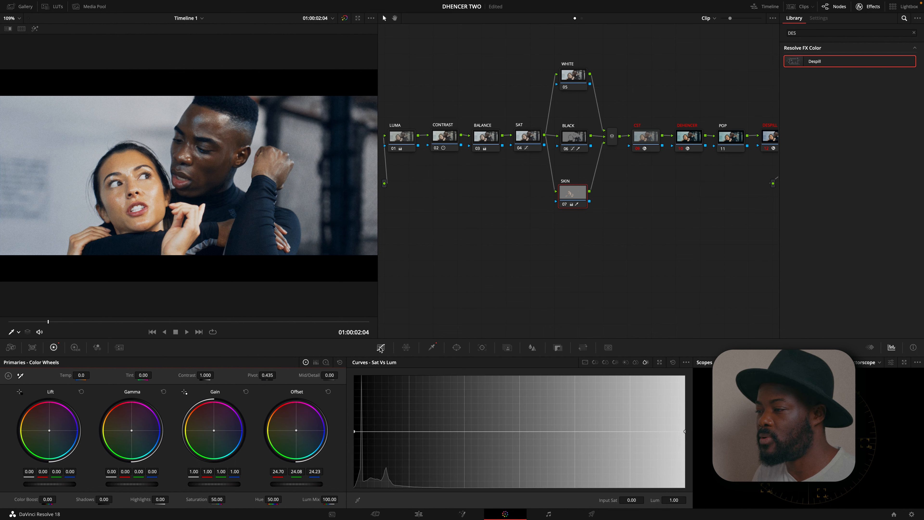
click(605, 363)
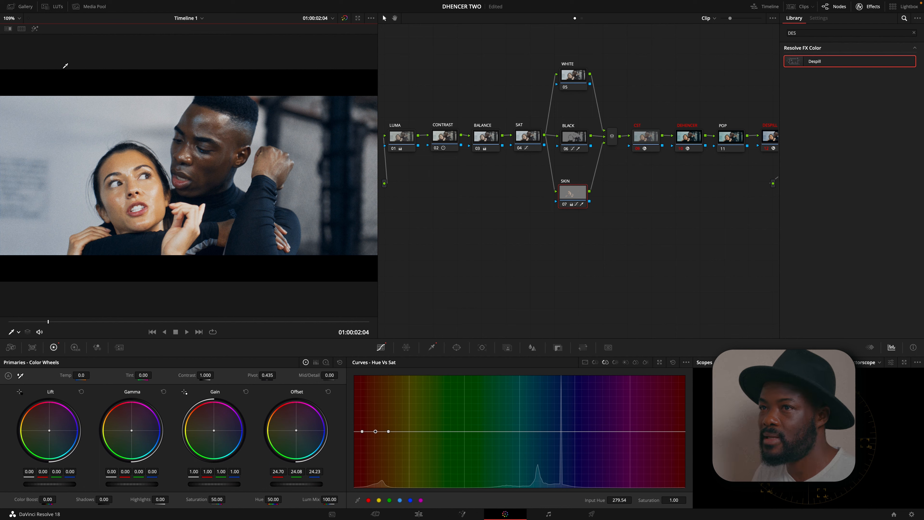
click(35, 30)
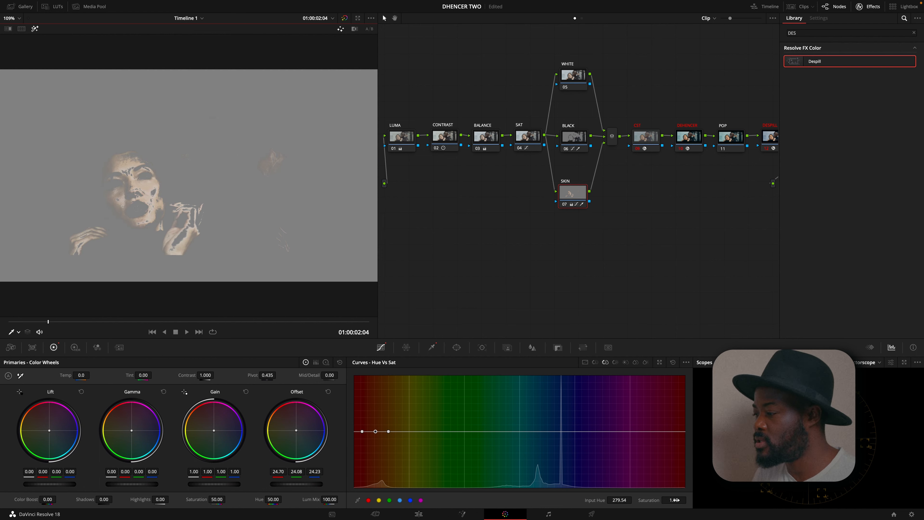
drag(376, 435, 376, 438)
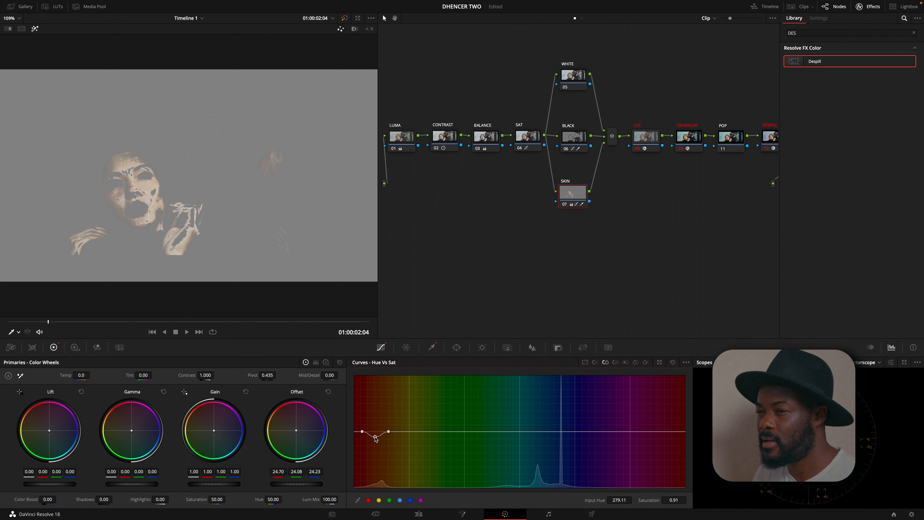
click(34, 29)
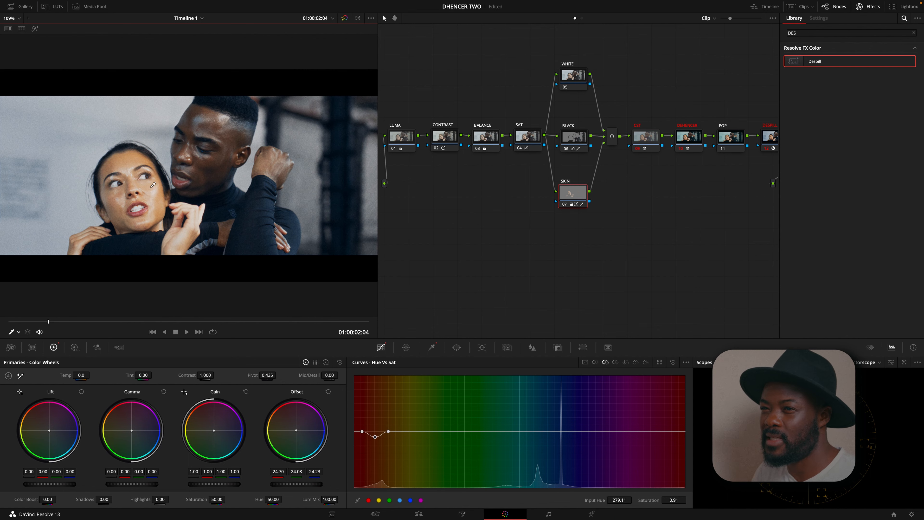
Play the opening of the clip up to frame 01:00:01:15 to review the skin correction
drag(48, 322, 17, 321)
key(space)
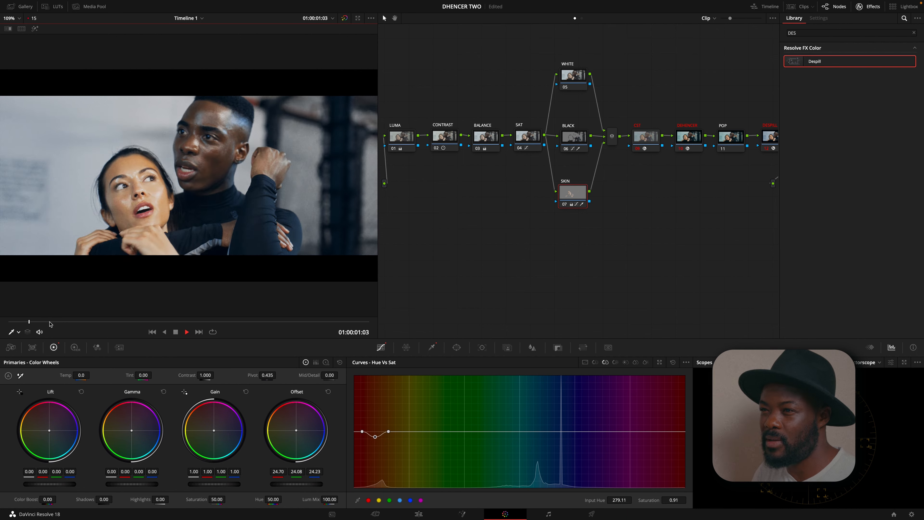
key(space)
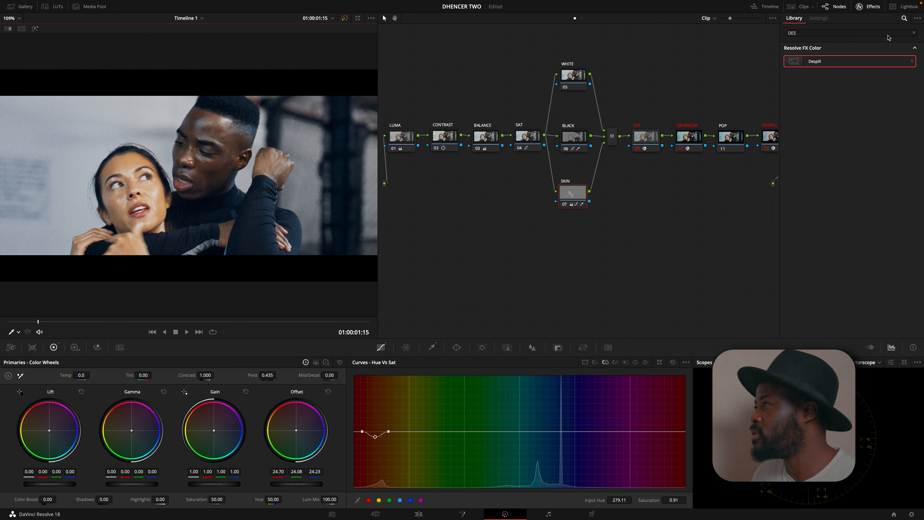
Close the effects library and lower the BALANCE node's Highlights to -18.50 at frame 01:00:01:10
click(872, 7)
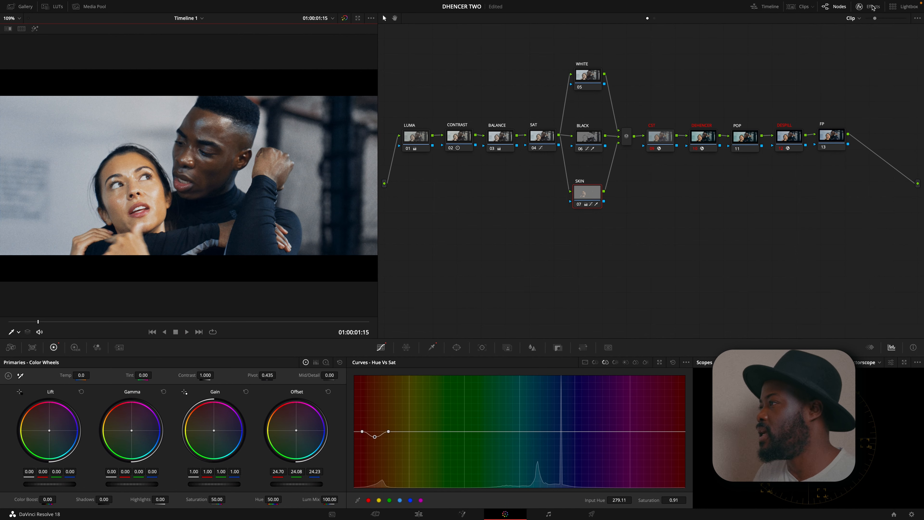
click(714, 137)
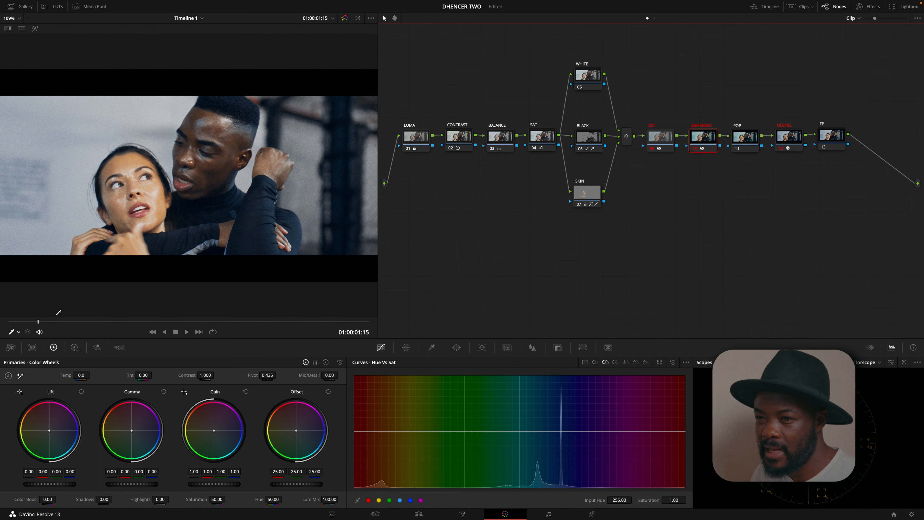
mouse_move(38, 321)
mouse_down()
mouse_move(117, 323)
mouse_move(35, 322)
mouse_up()
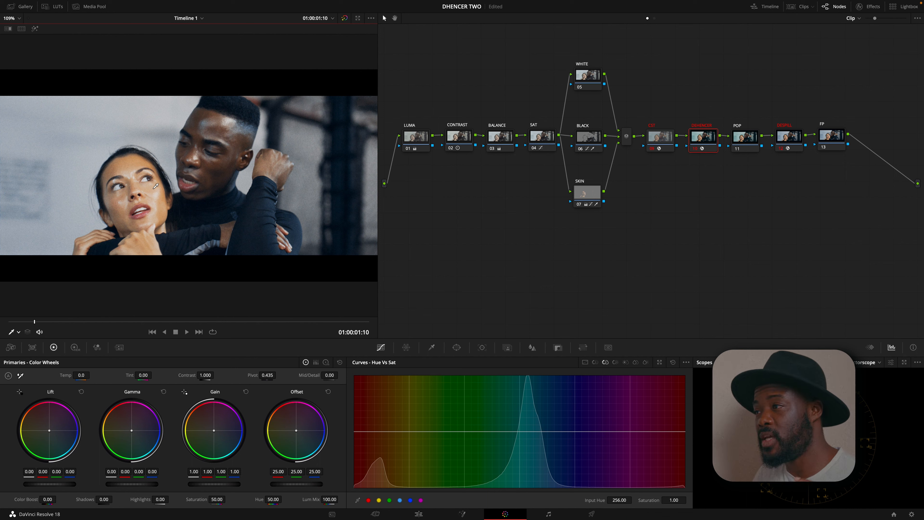
click(502, 144)
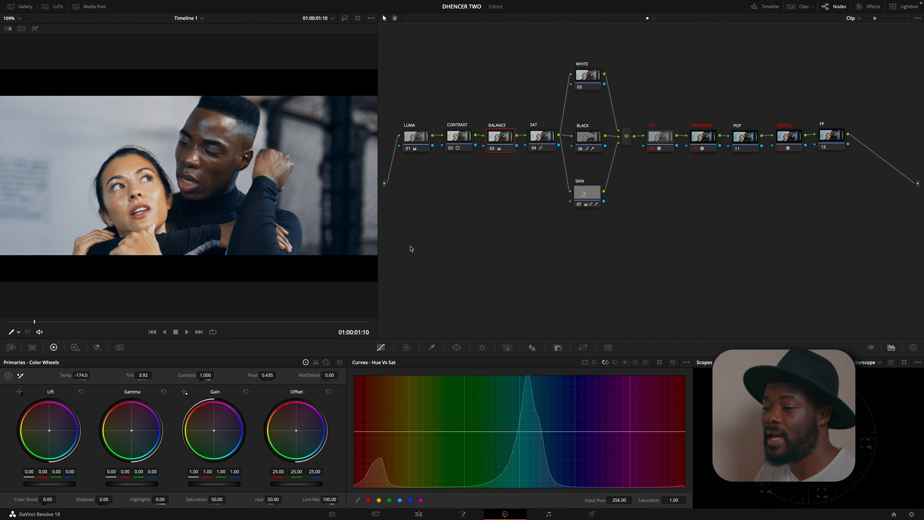
drag(160, 500, 170, 499)
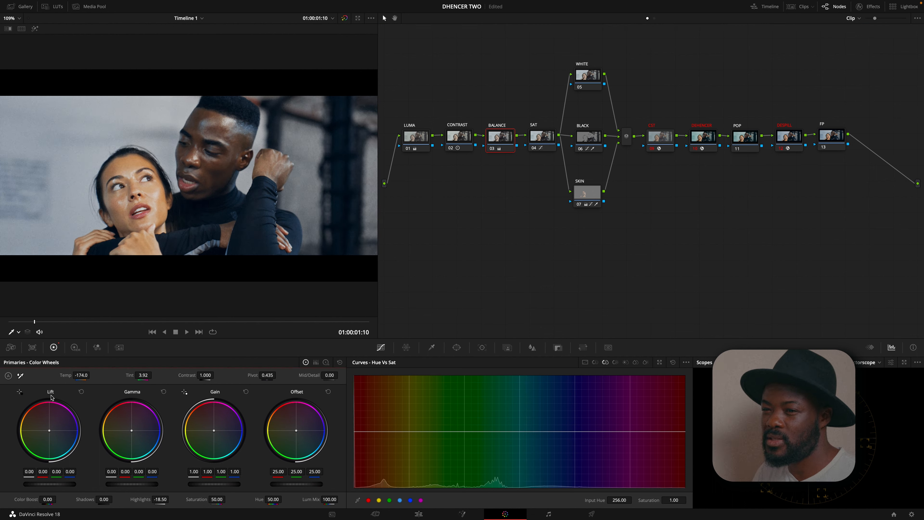
Scrub through the clip and play its opening to review the highlights and skin tones across different frames
mouse_move(36, 322)
mouse_down()
mouse_move(316, 337)
mouse_move(34, 320)
mouse_up()
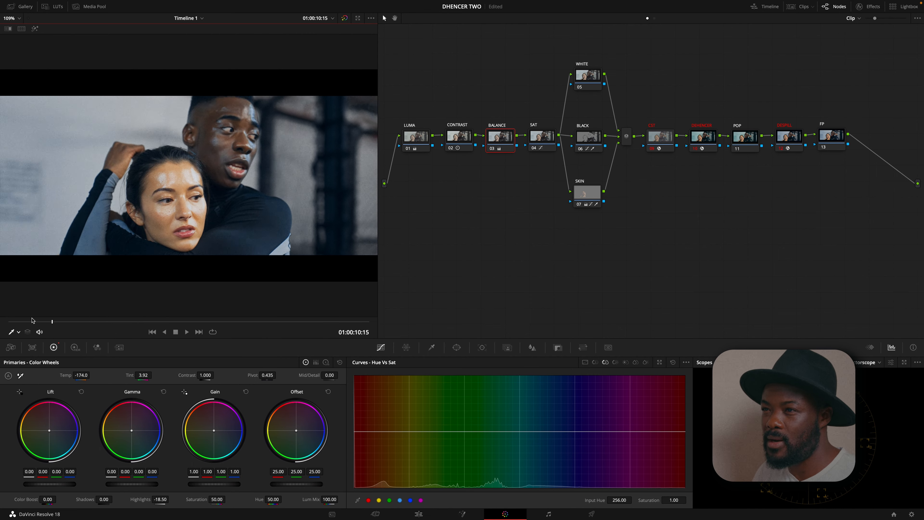
key(space)
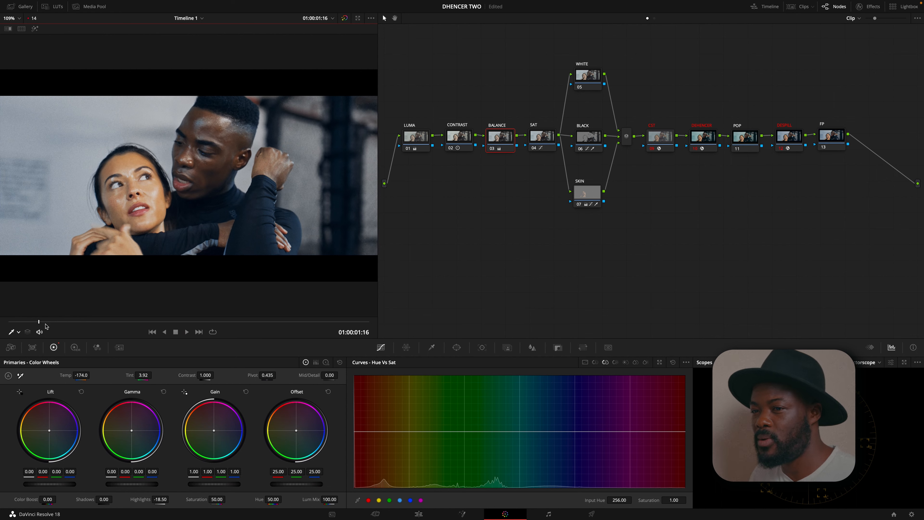
key(space)
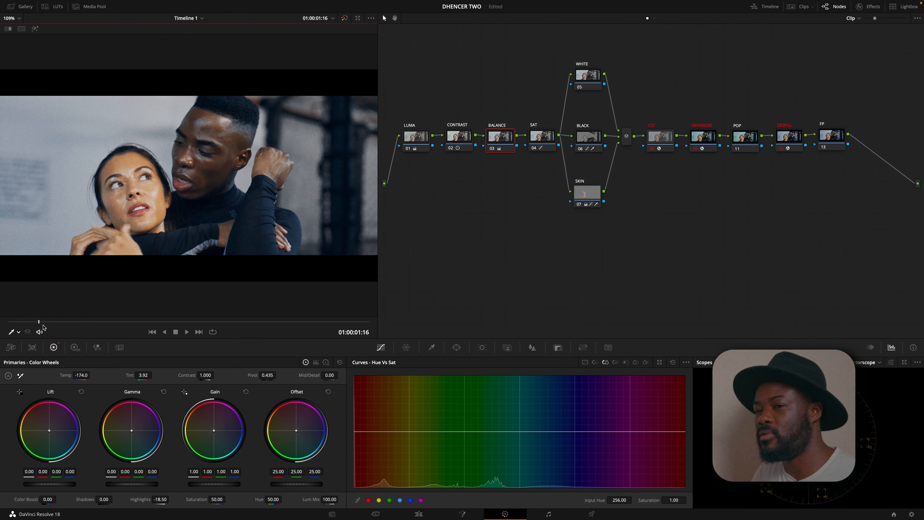
drag(39, 322, 189, 323)
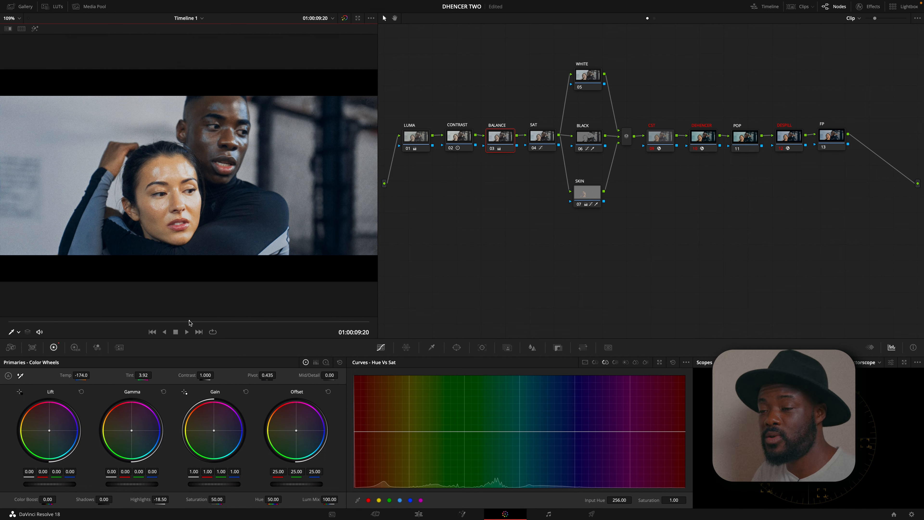
mouse_move(190, 322)
mouse_down()
mouse_move(52, 322)
mouse_move(202, 323)
mouse_up()
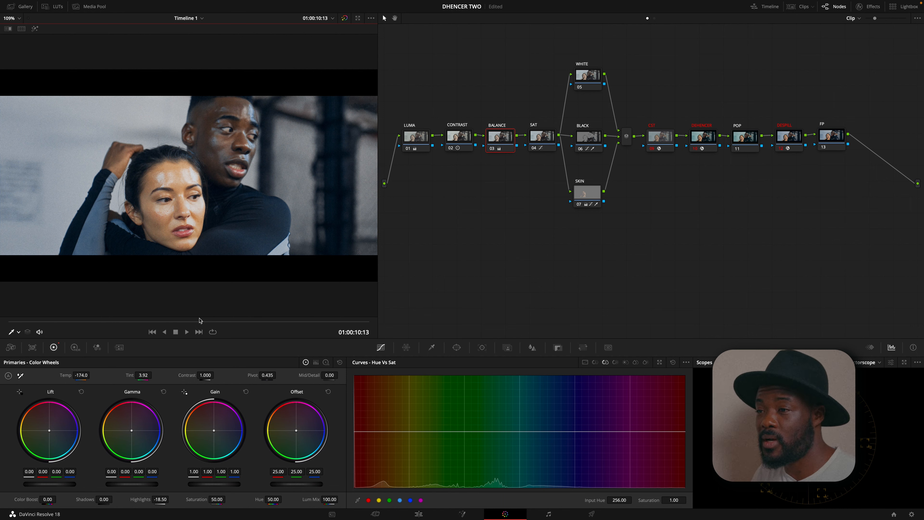
drag(201, 321, 13, 322)
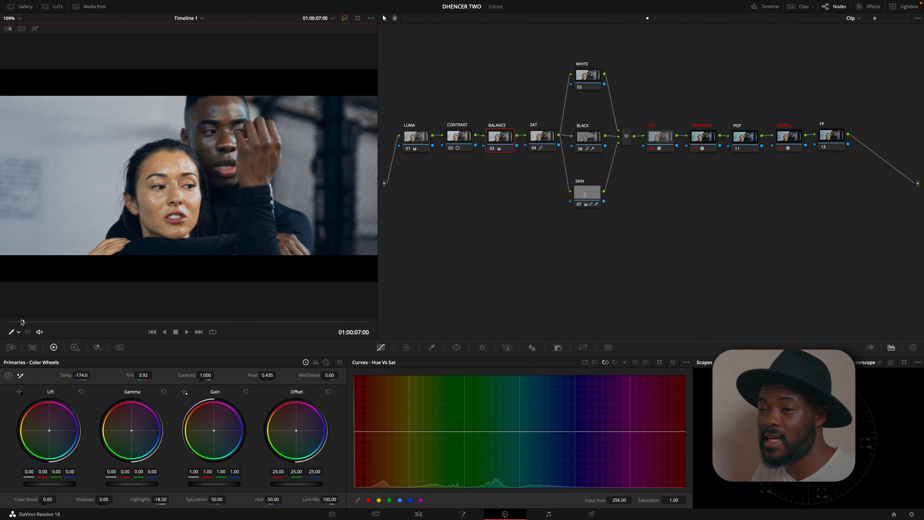
key(space)
key(space)
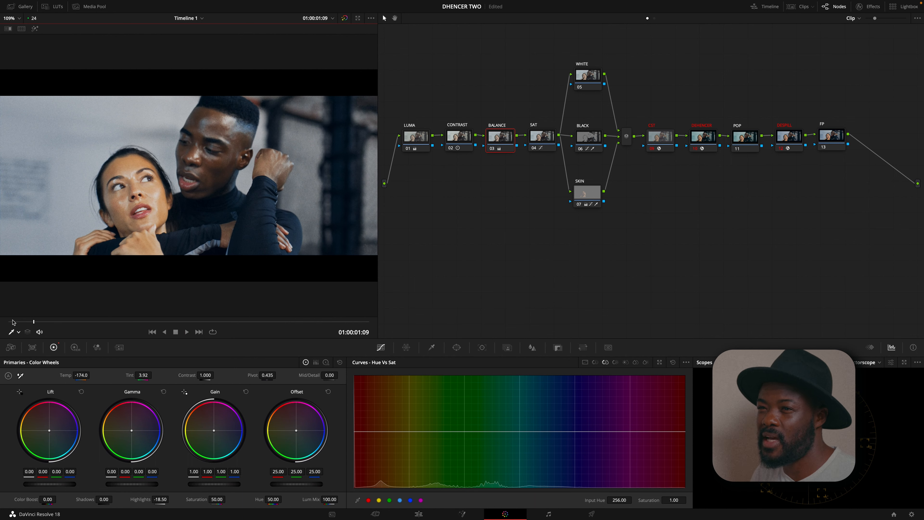
Bypass and re-enable all grades to compare with the original image, and play the graded clip to frame 01:00:02:05
click(344, 19)
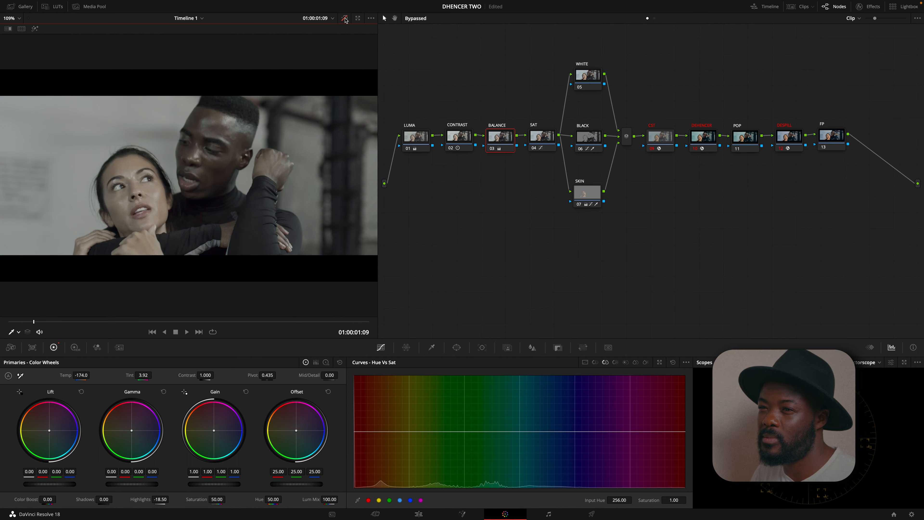
click(345, 18)
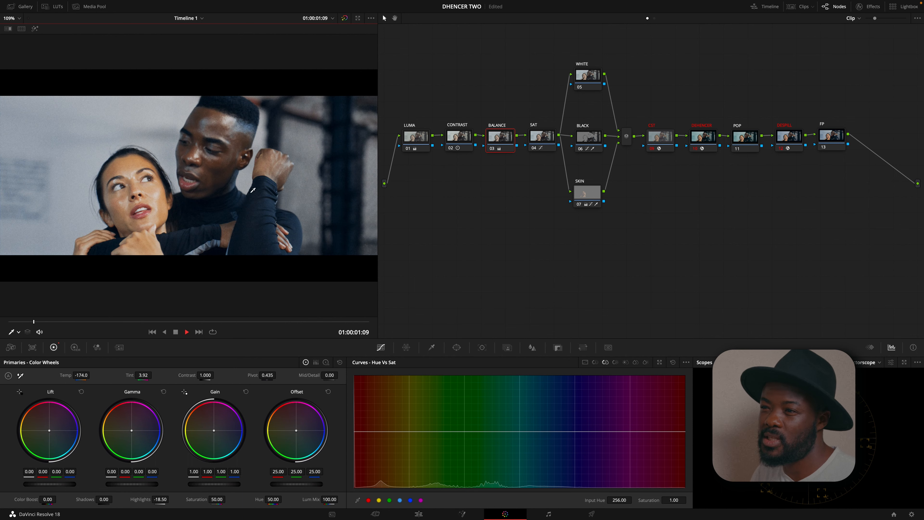
key(space)
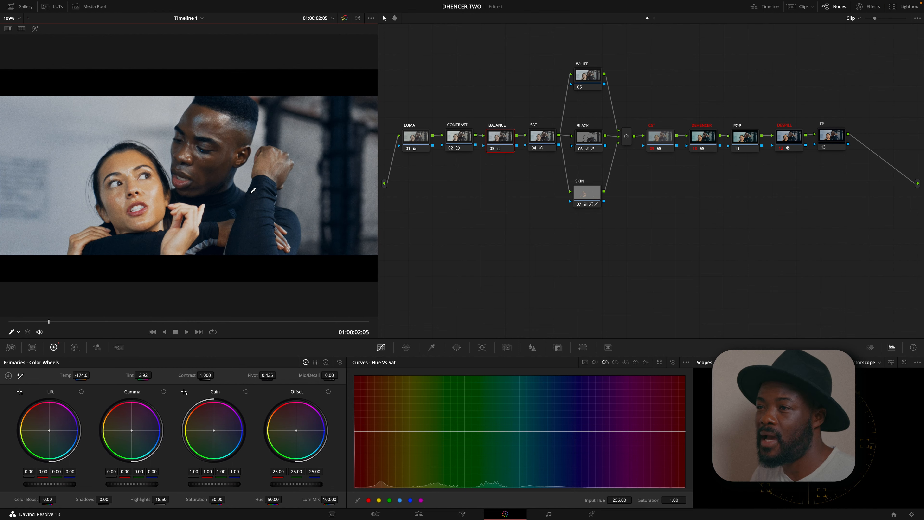